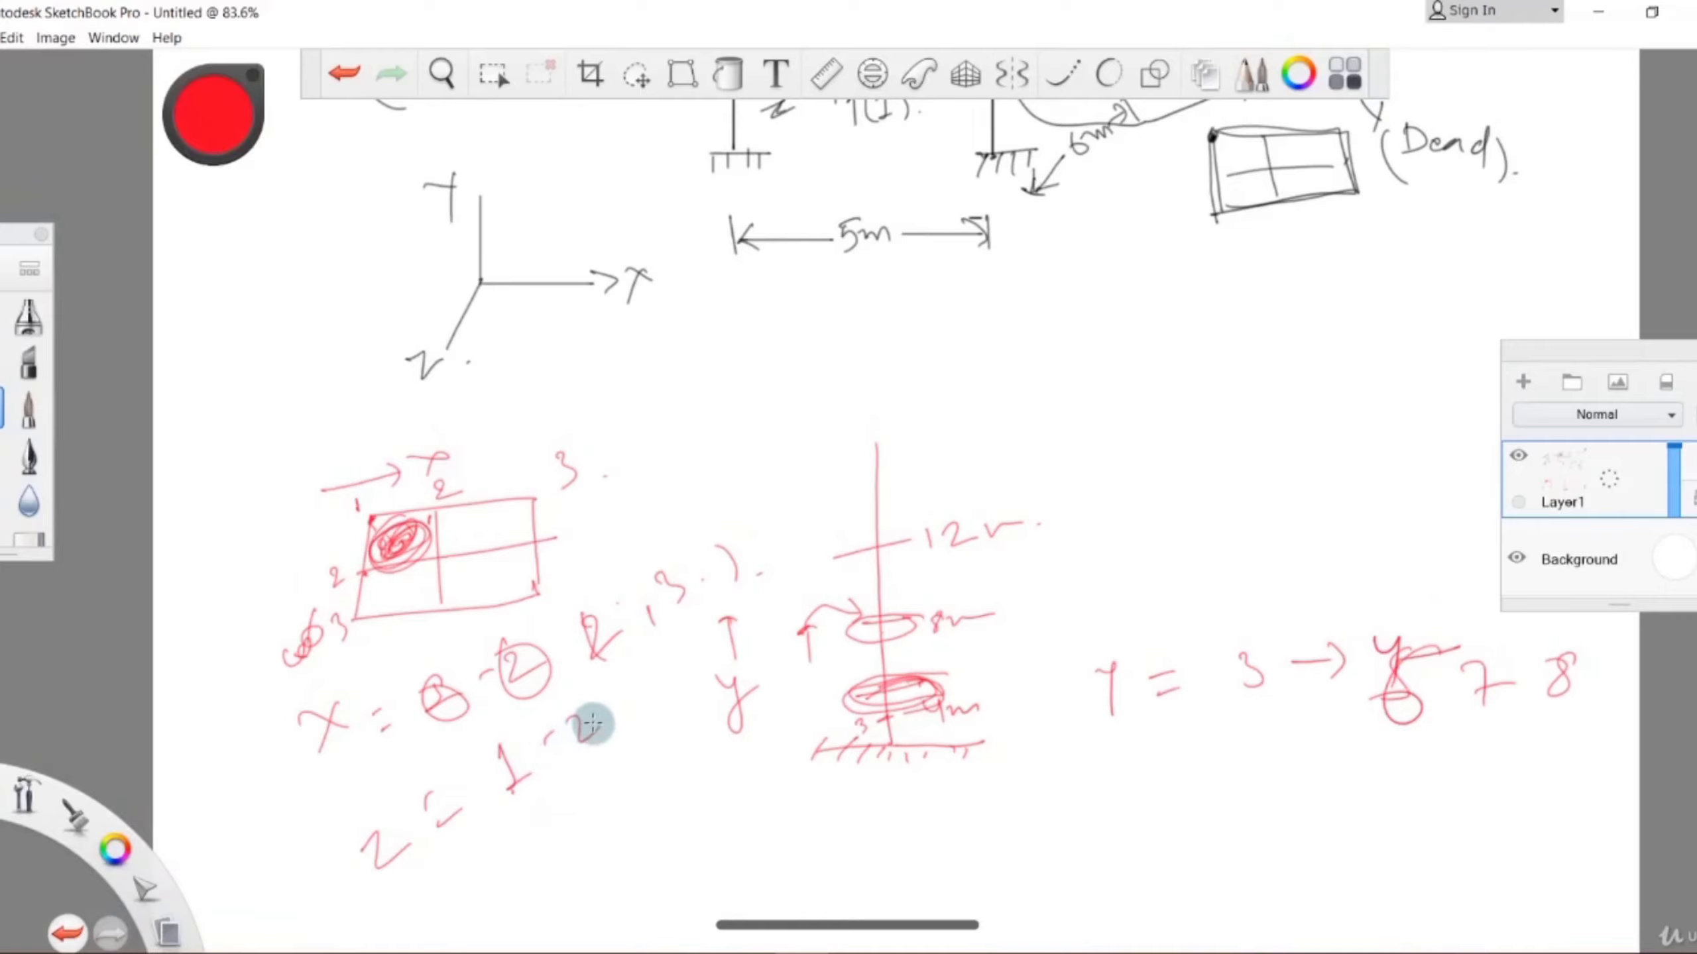
# Hatch the upper-right panel of the red plan grid with diagonal strokes and draw a short leader line out of it.
pyautogui.moveTo(488, 511)
pyautogui.mouseDown()
pyautogui.moveTo(438, 554)
pyautogui.moveTo(481, 540)
pyautogui.mouseUp()
pyautogui.moveTo(516, 518); pyautogui.dragTo(507, 531)
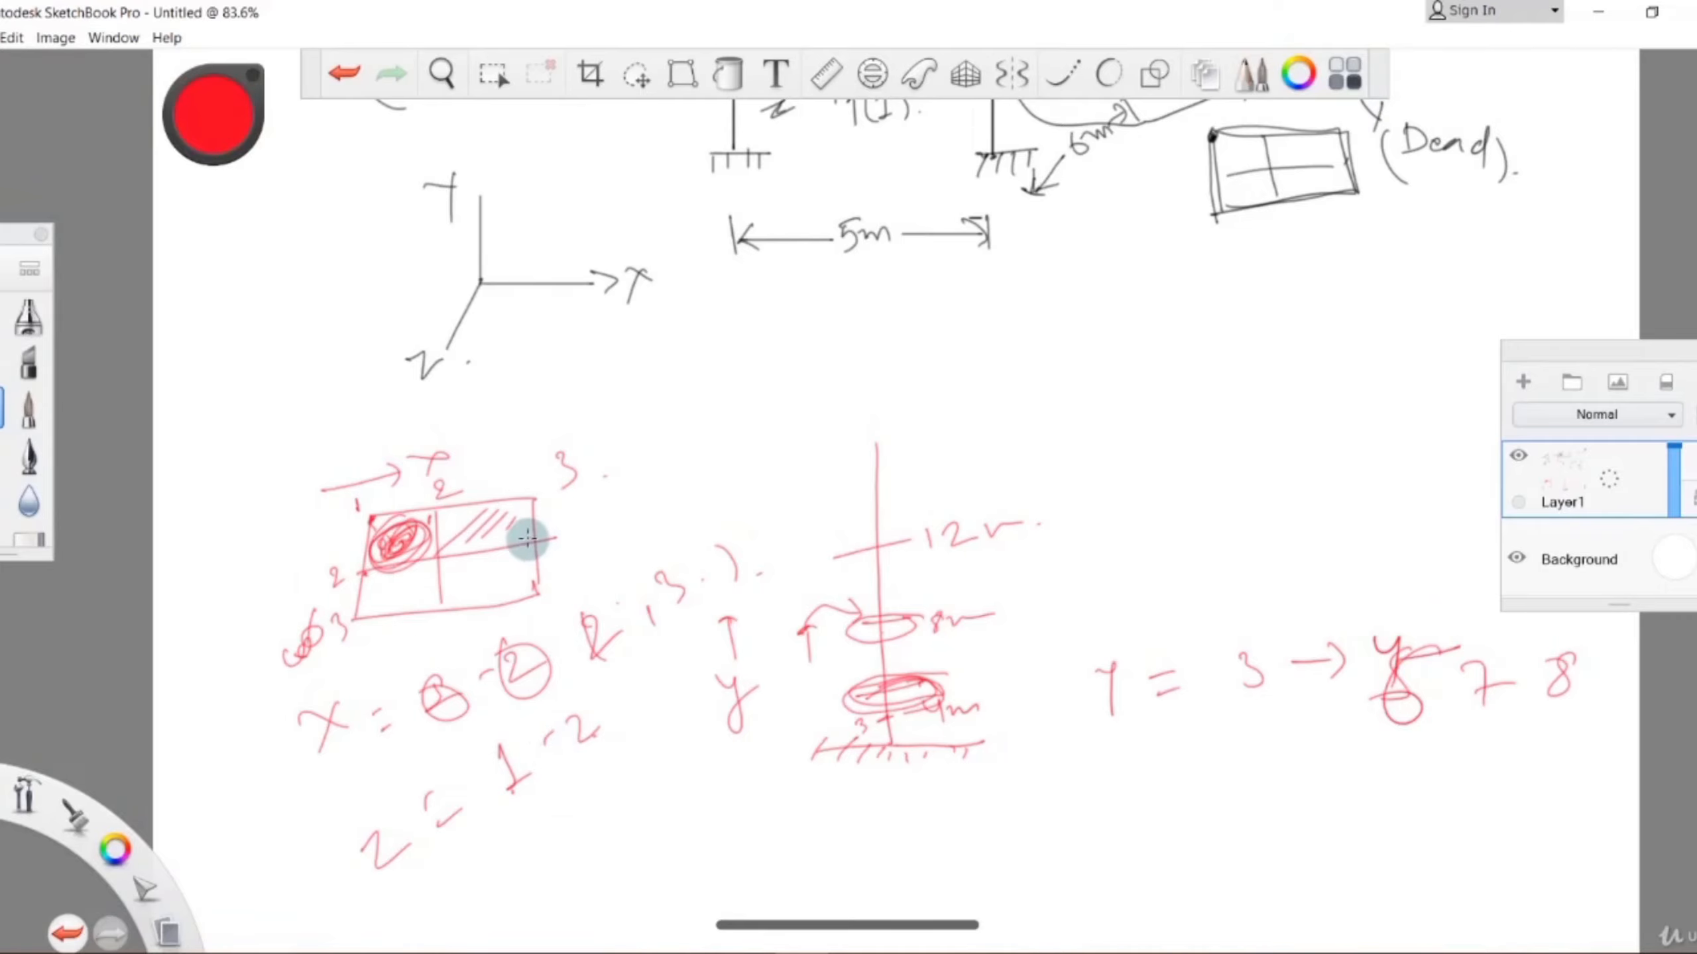
pyautogui.moveTo(596, 492)
pyautogui.mouseDown()
pyautogui.moveTo(519, 528)
pyautogui.moveTo(557, 525)
pyautogui.mouseUp()
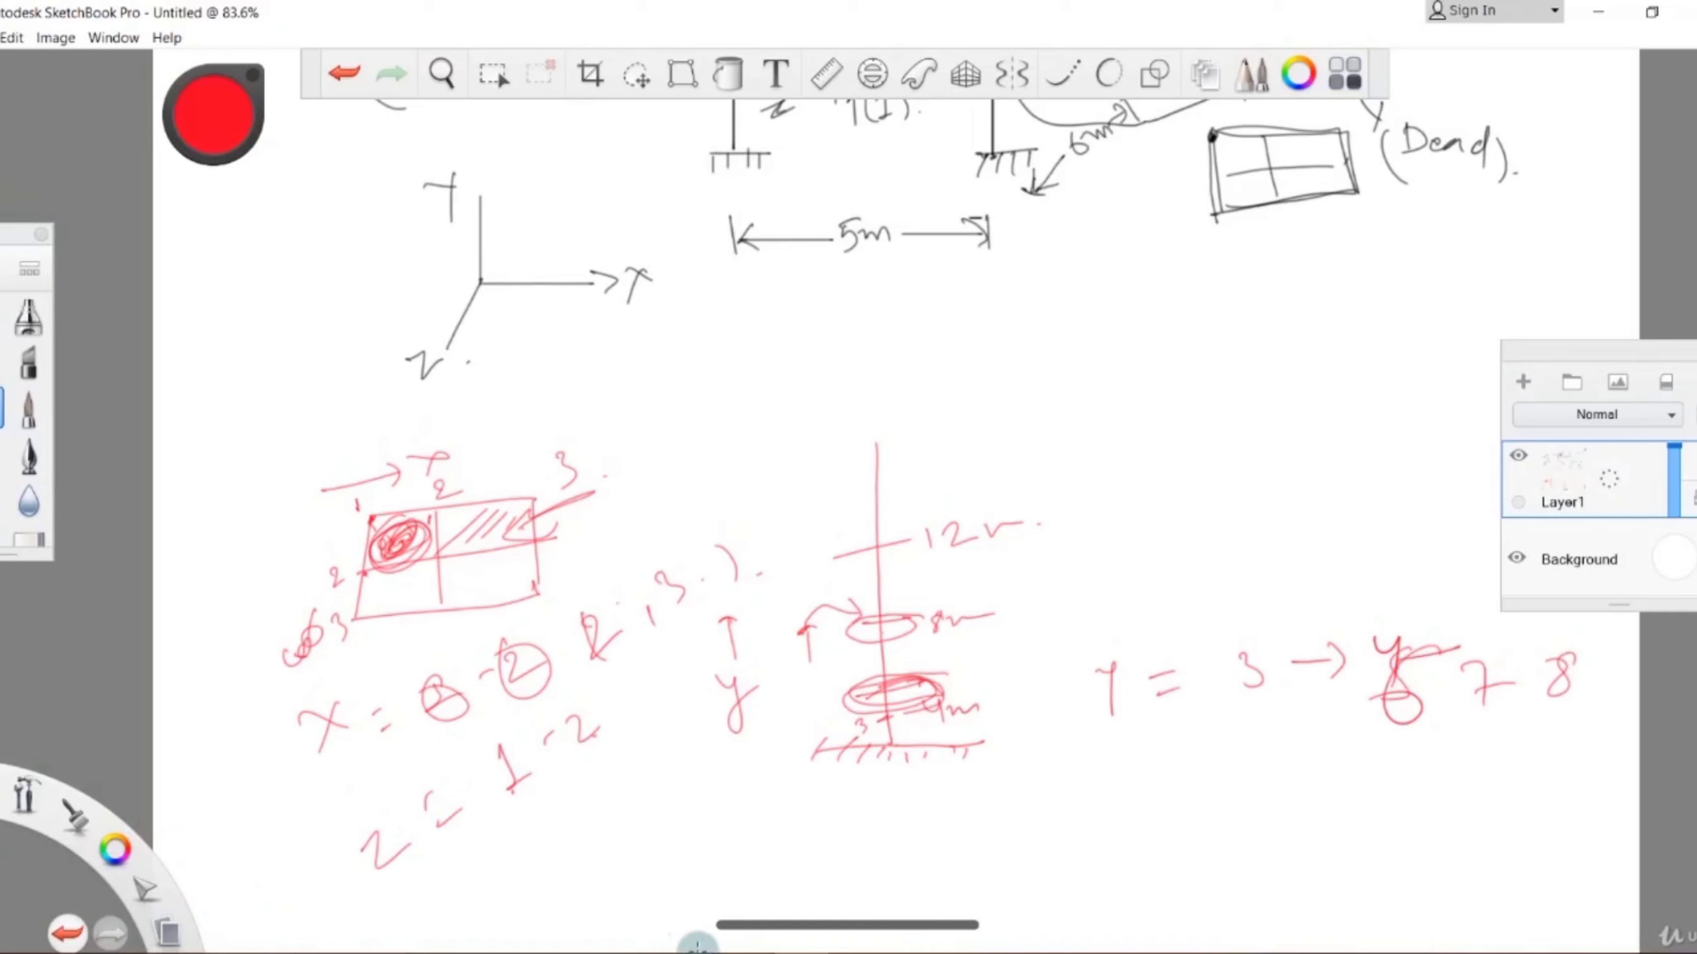
# Switch to STAAD.Pro, add the -1 kN/m2 floor load over Y range 2 to 5 m to the Dead case, and display it.
pyautogui.click(699, 943)
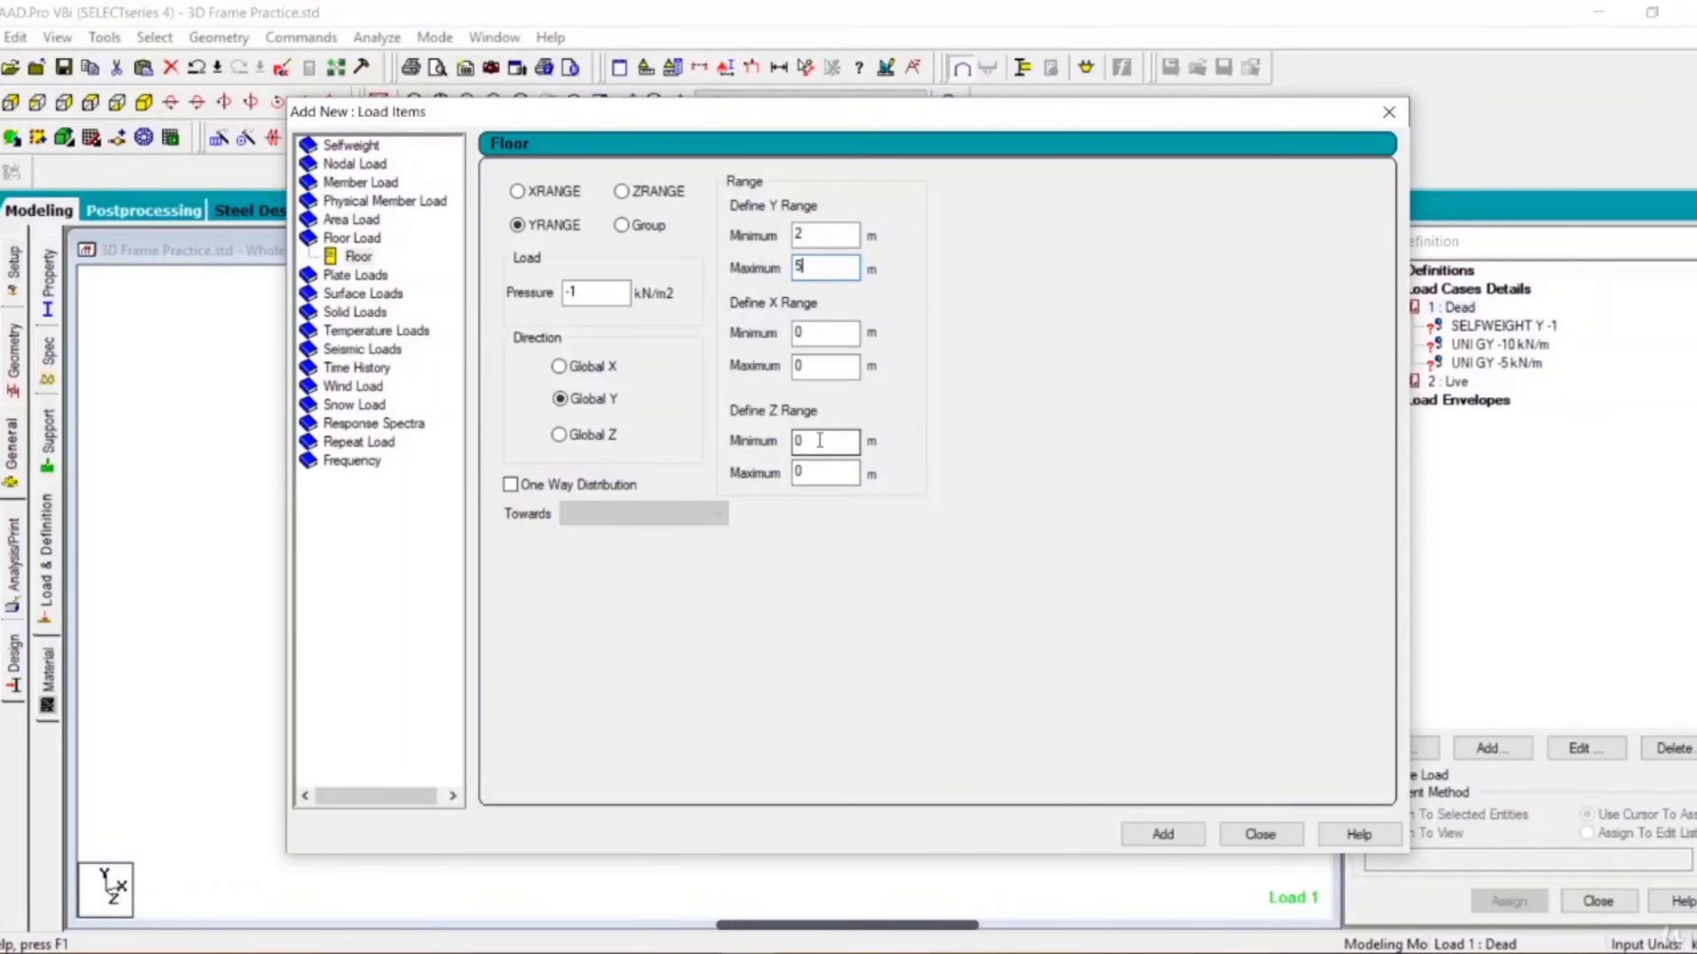
pyautogui.click(1164, 834)
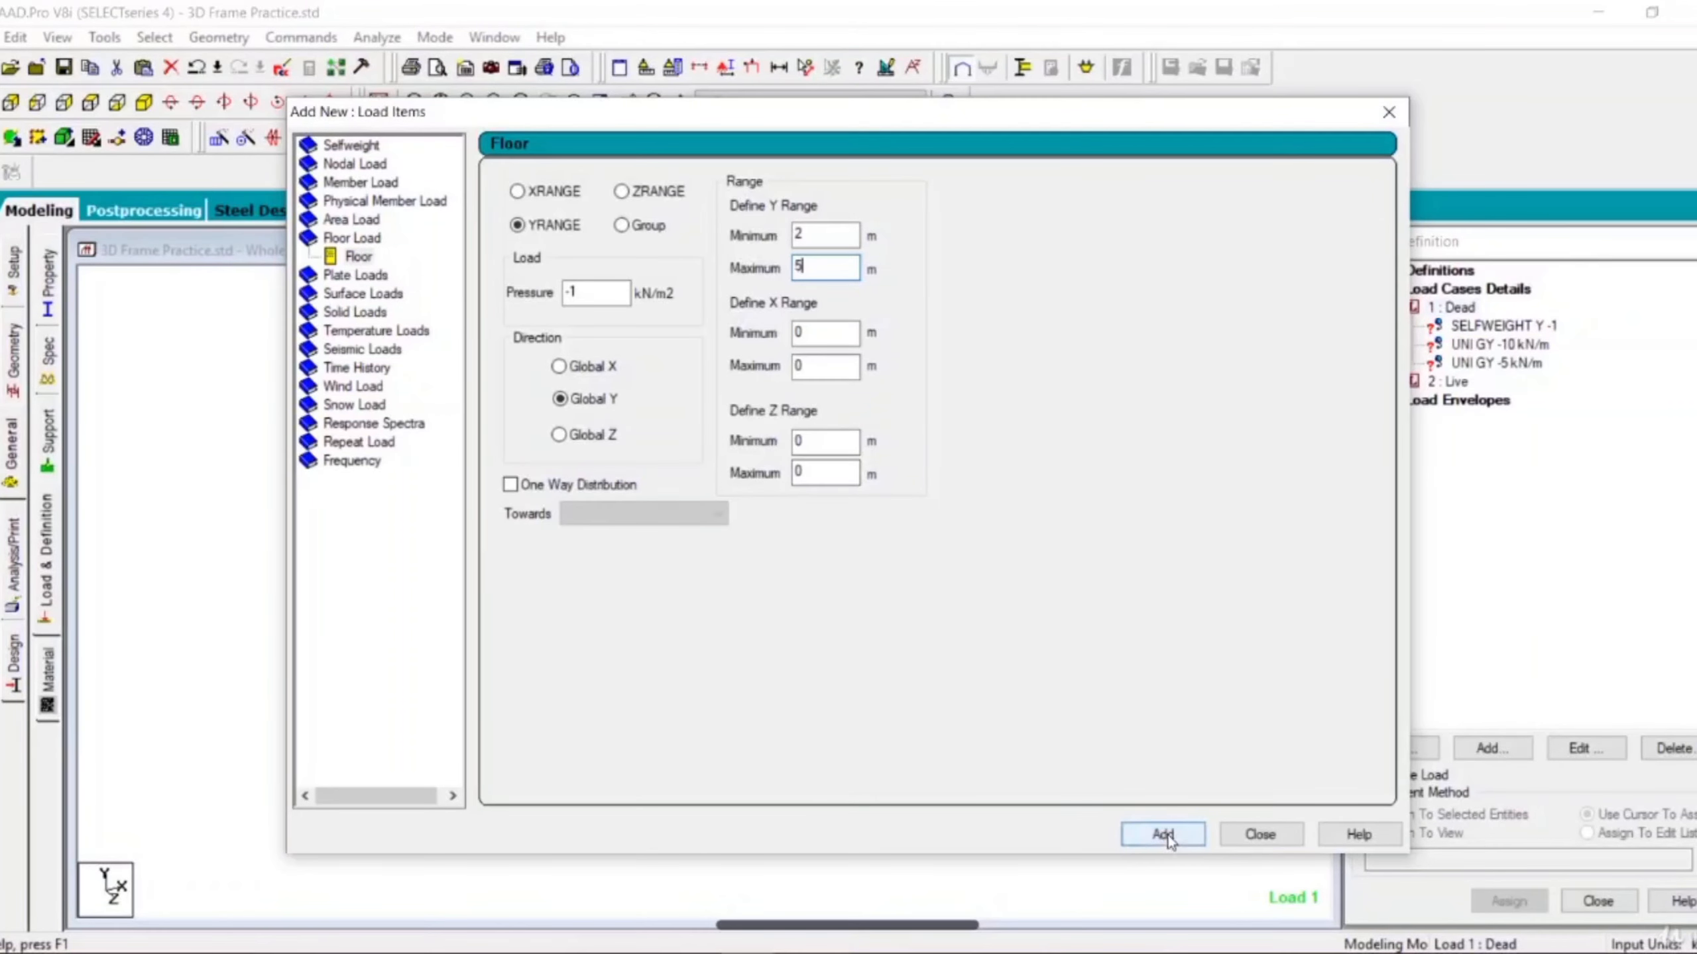
pyautogui.moveTo(1016, 112); pyautogui.dragTo(1008, 69)
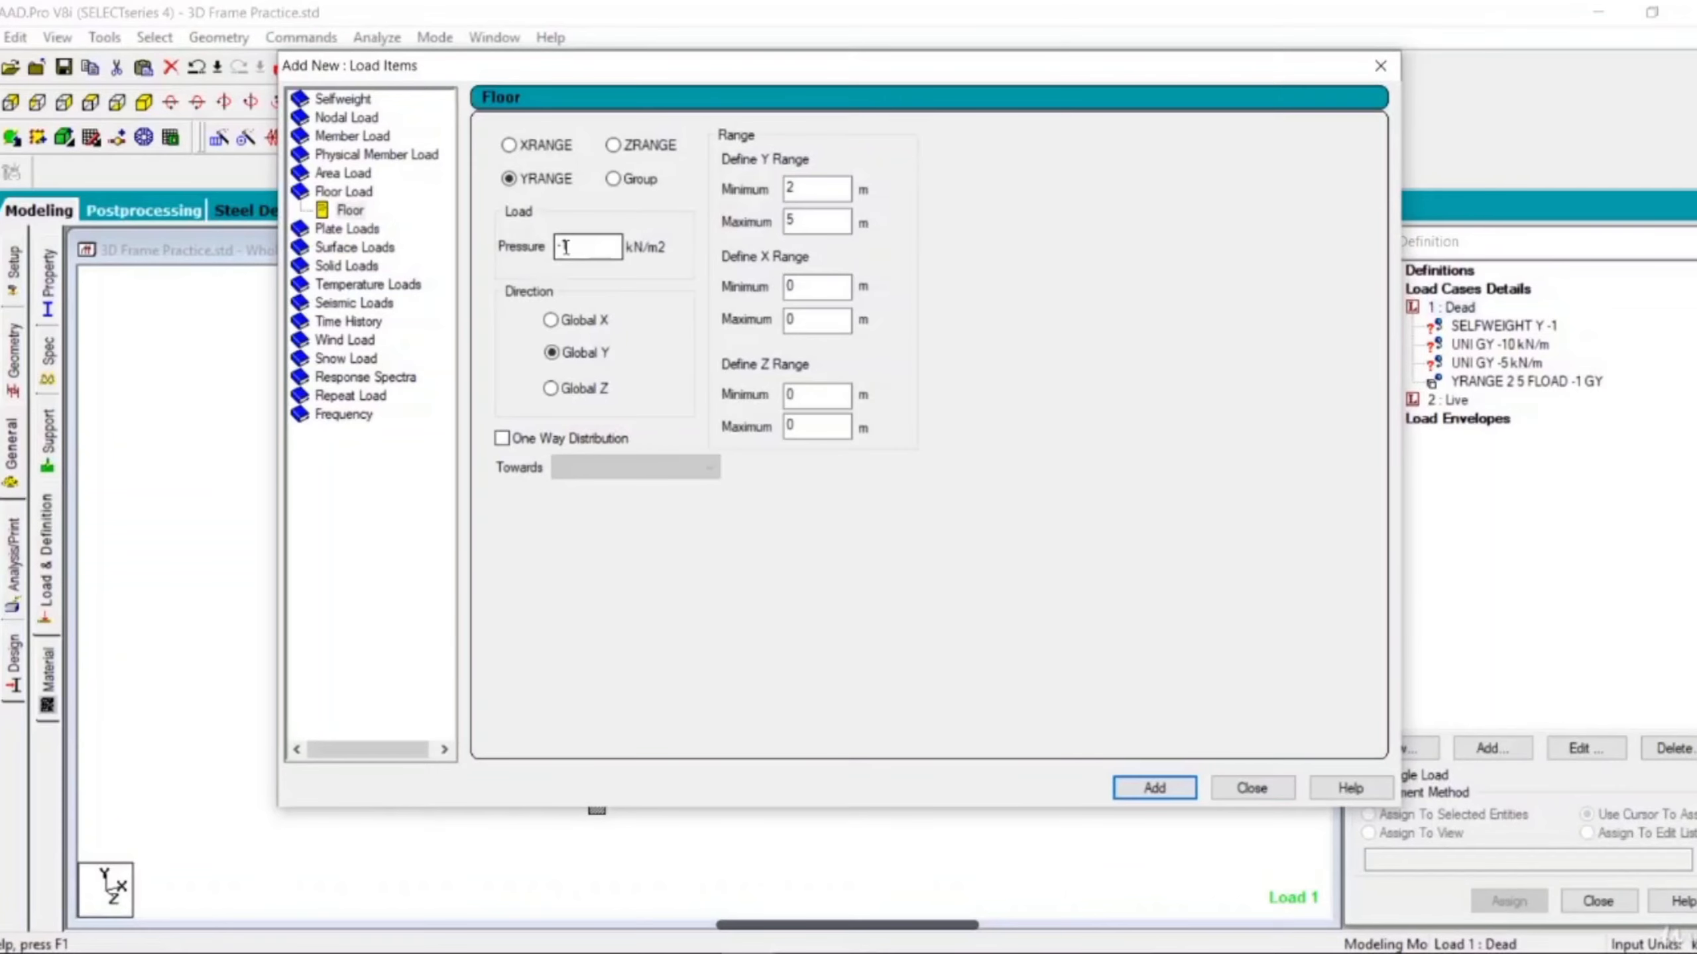
pyautogui.click(1246, 793)
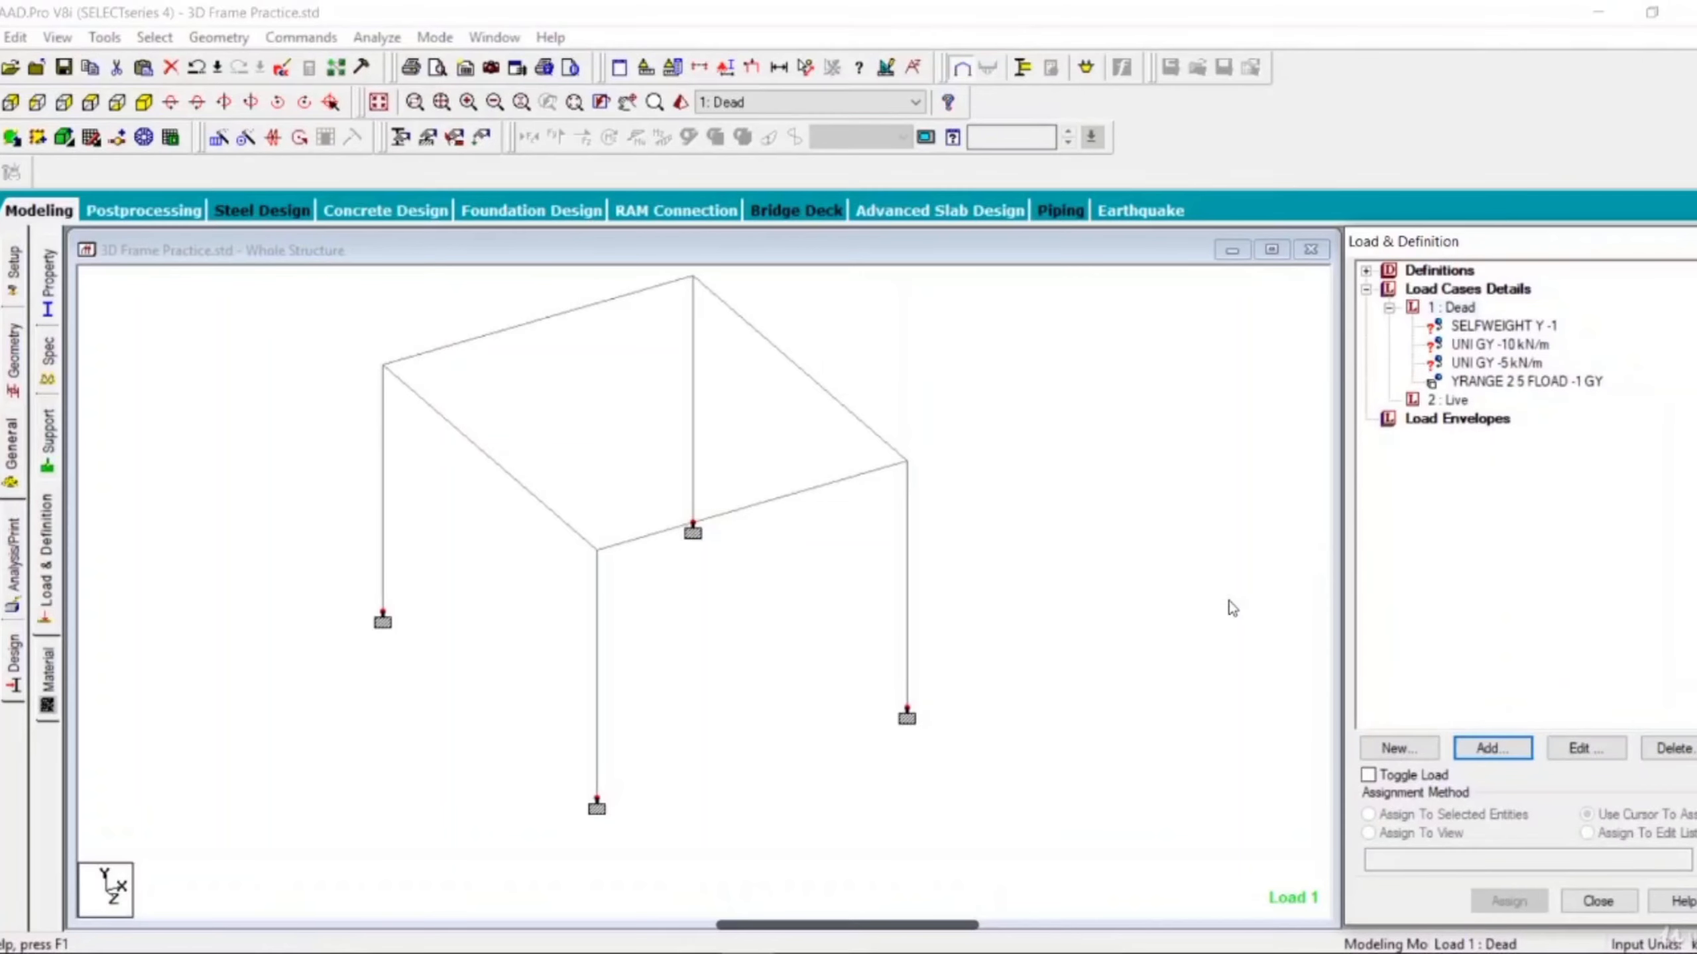
pyautogui.click(1495, 382)
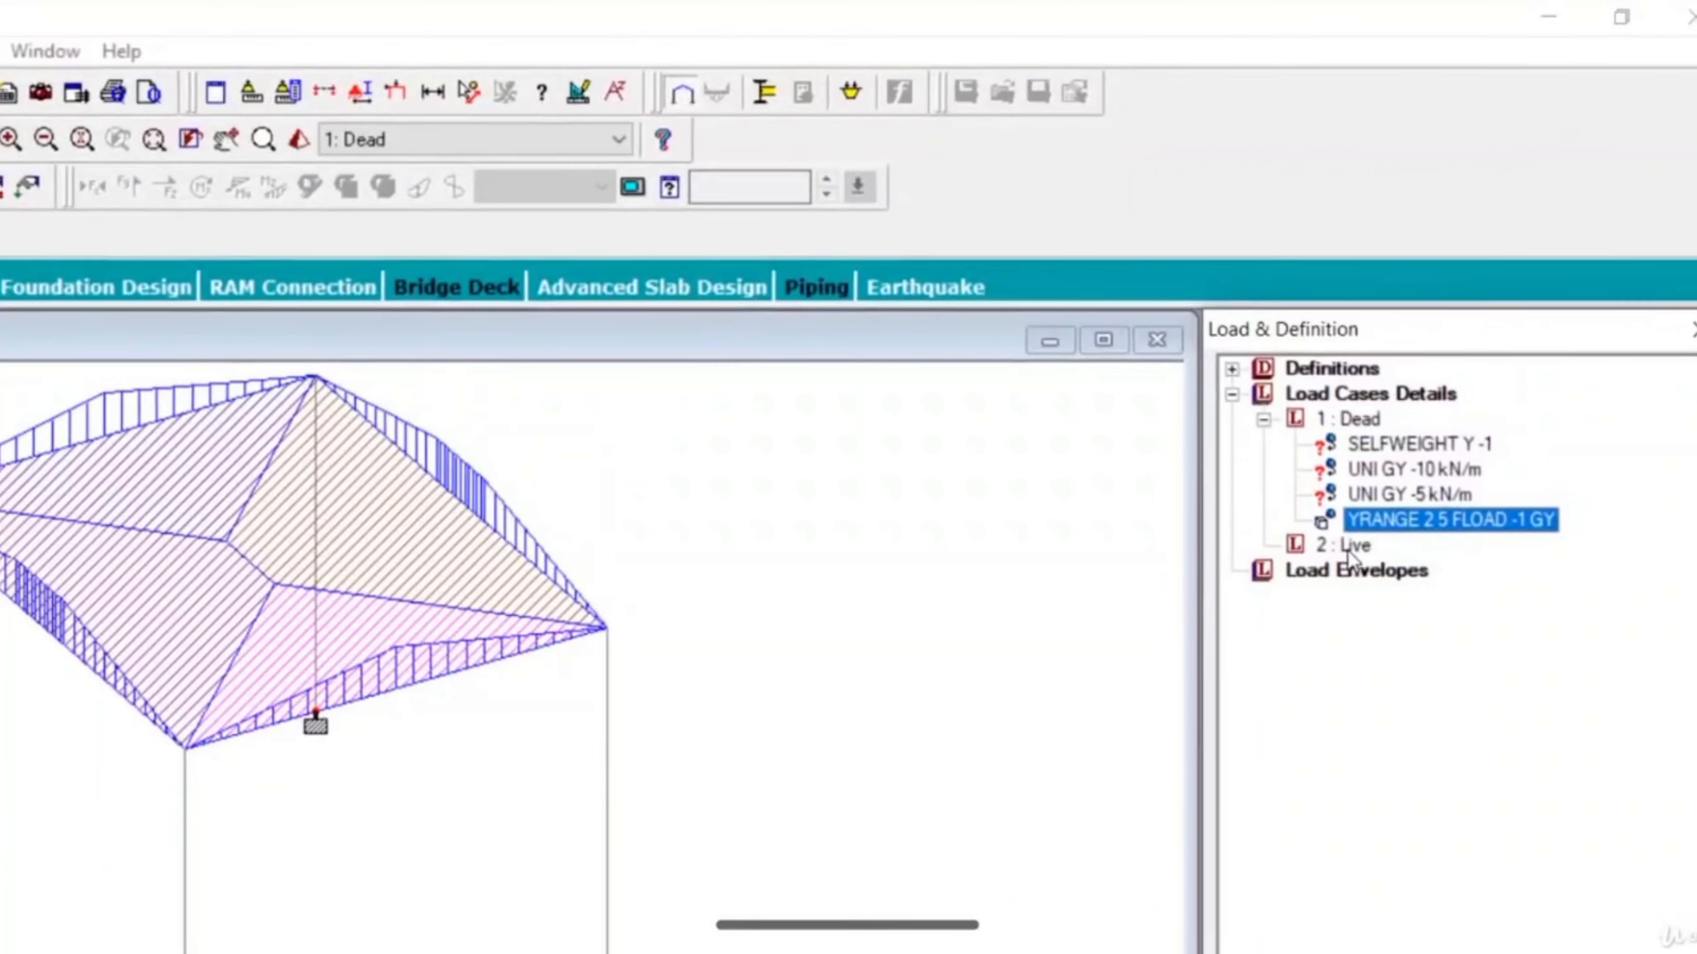
# Add a floor load of -2 kN/m2 in Global Y to the Live load case over a Y range of 3 to 4 m.
pyautogui.click(1346, 547)
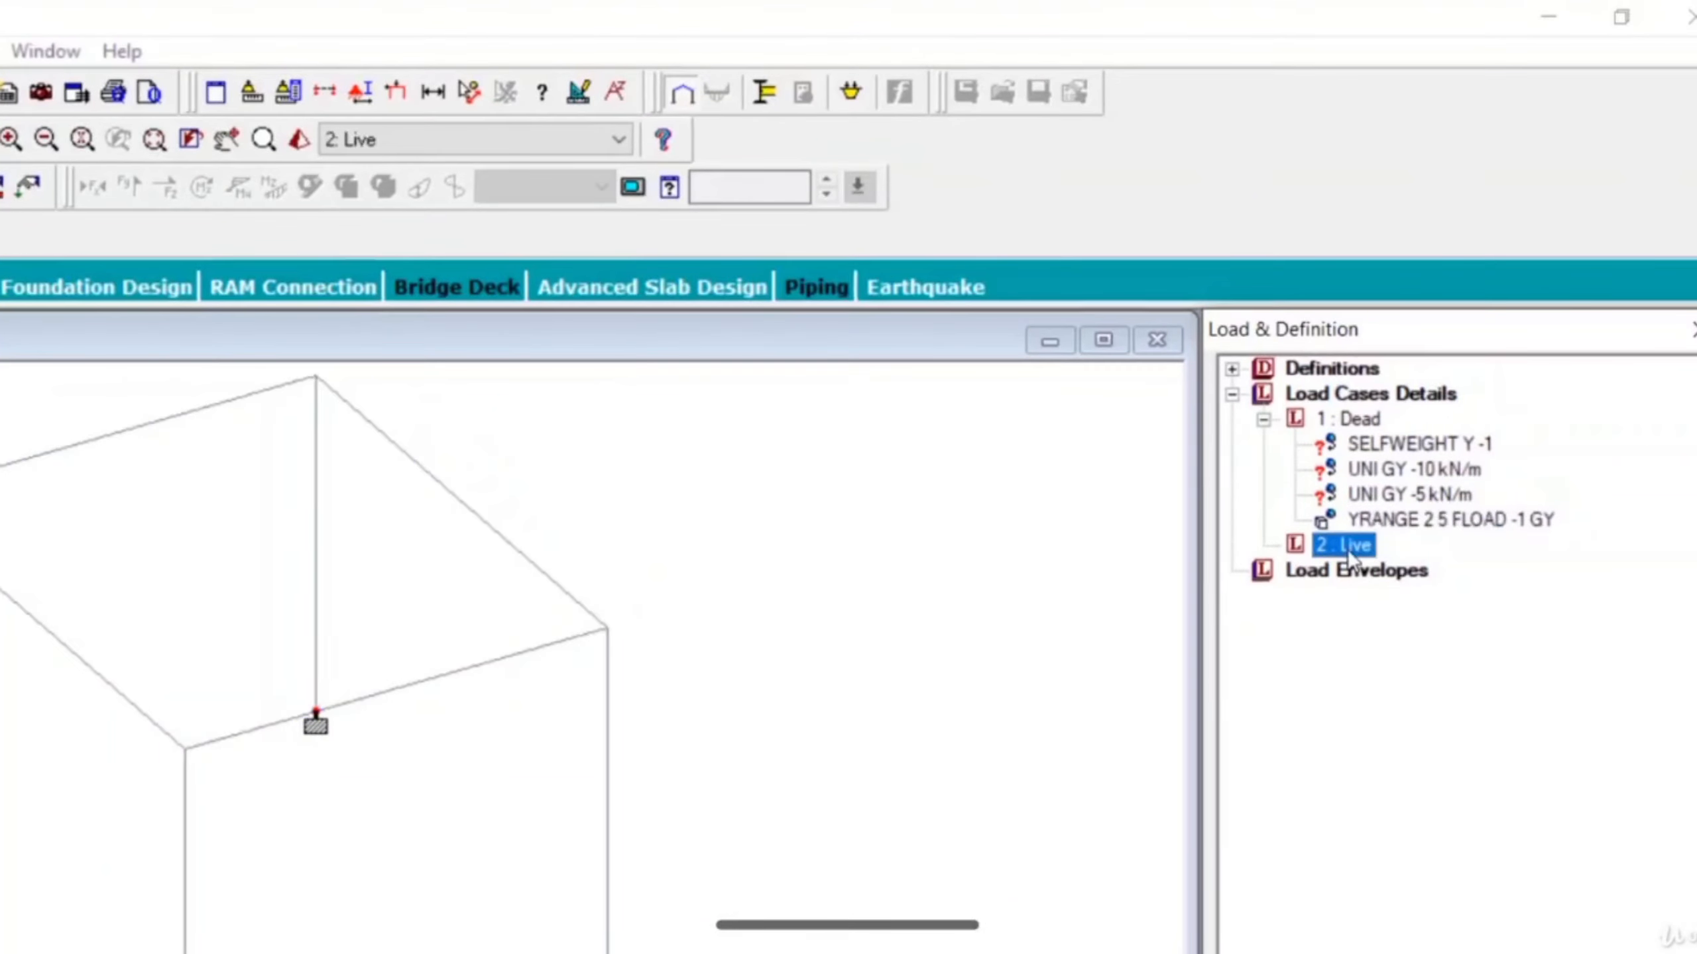
pyautogui.click(1436, 817)
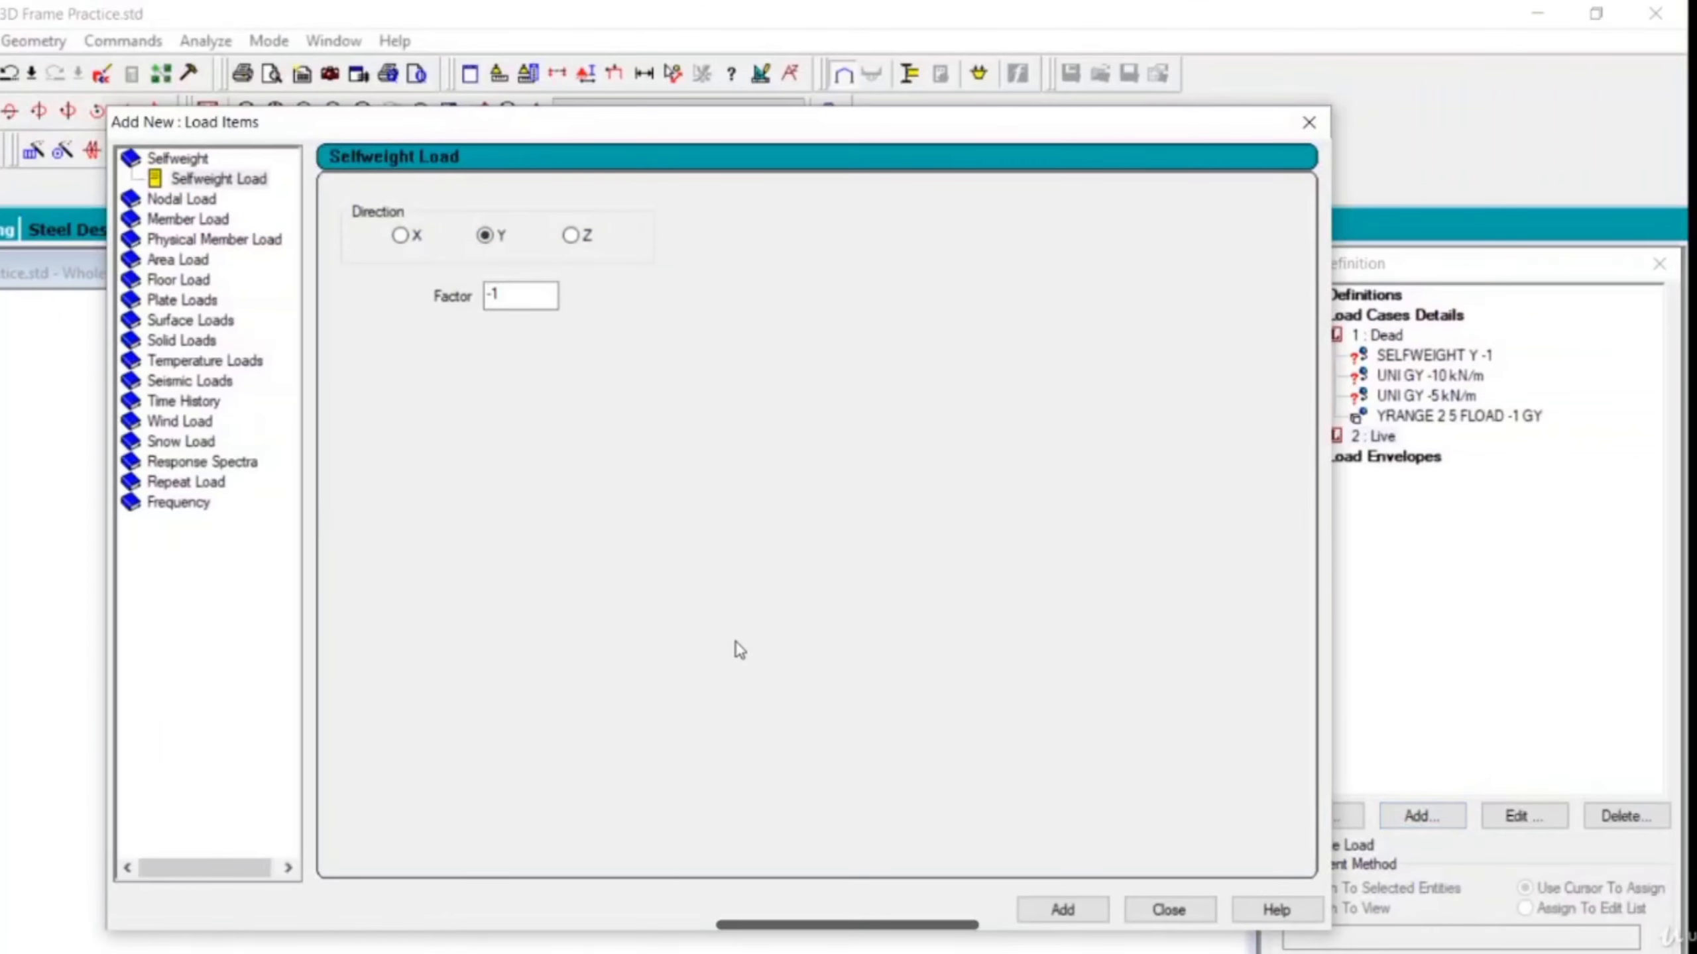
pyautogui.click(193, 281)
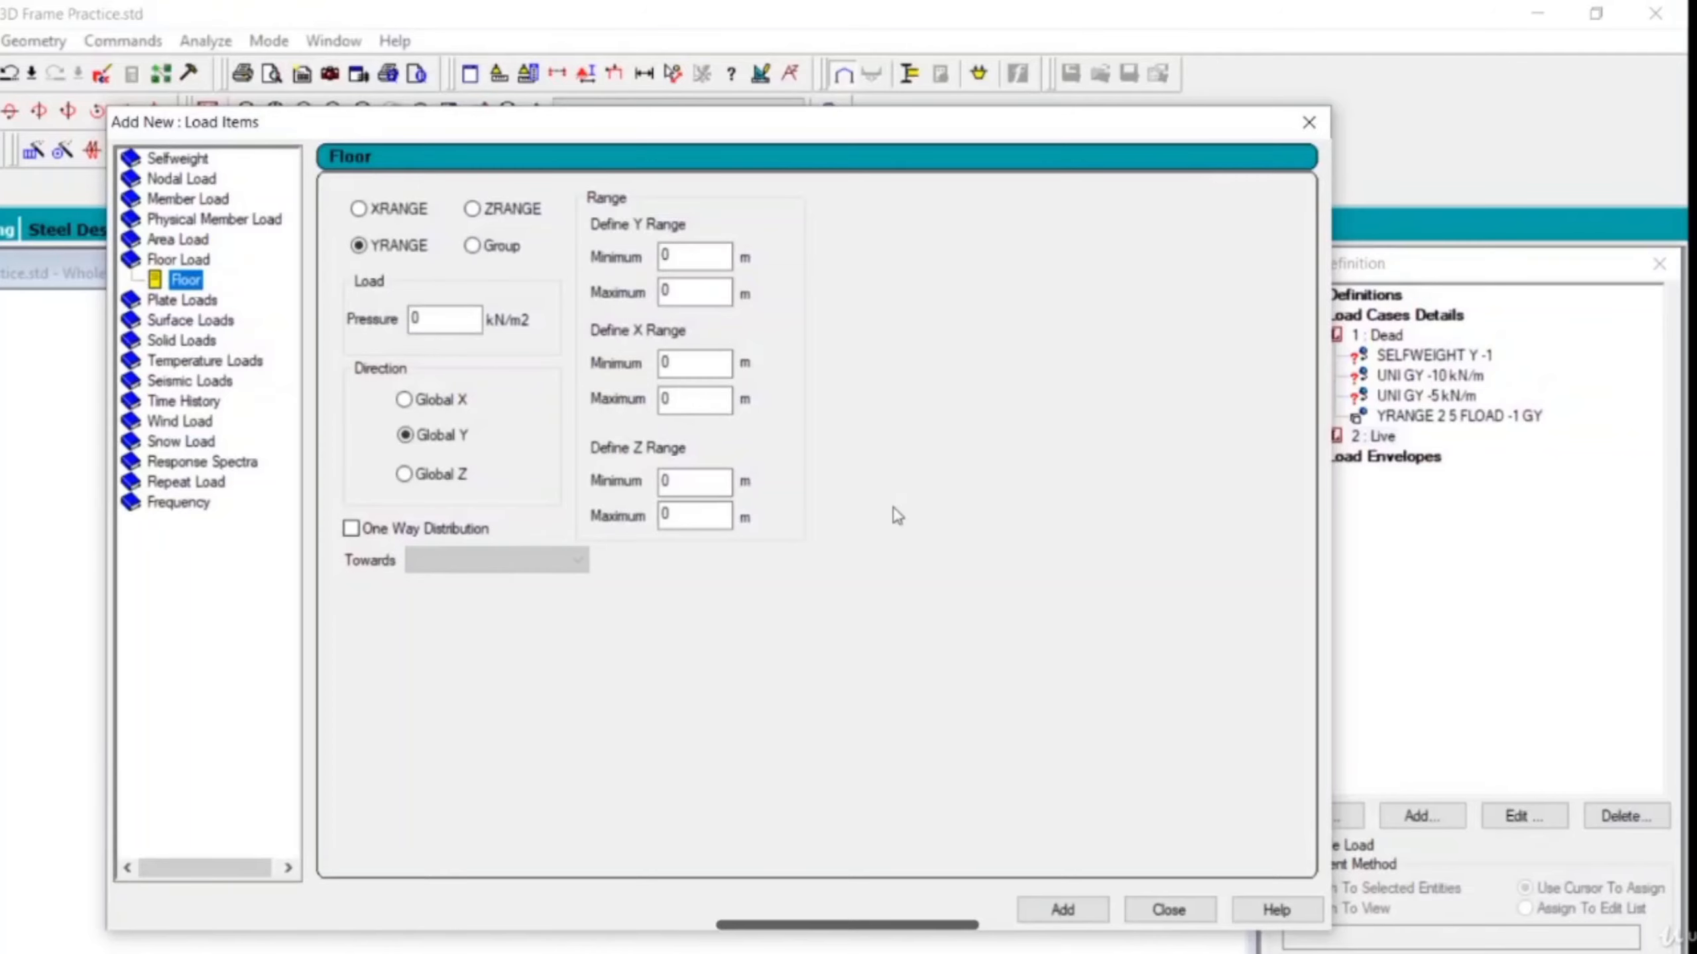
pyautogui.doubleClick(447, 319)
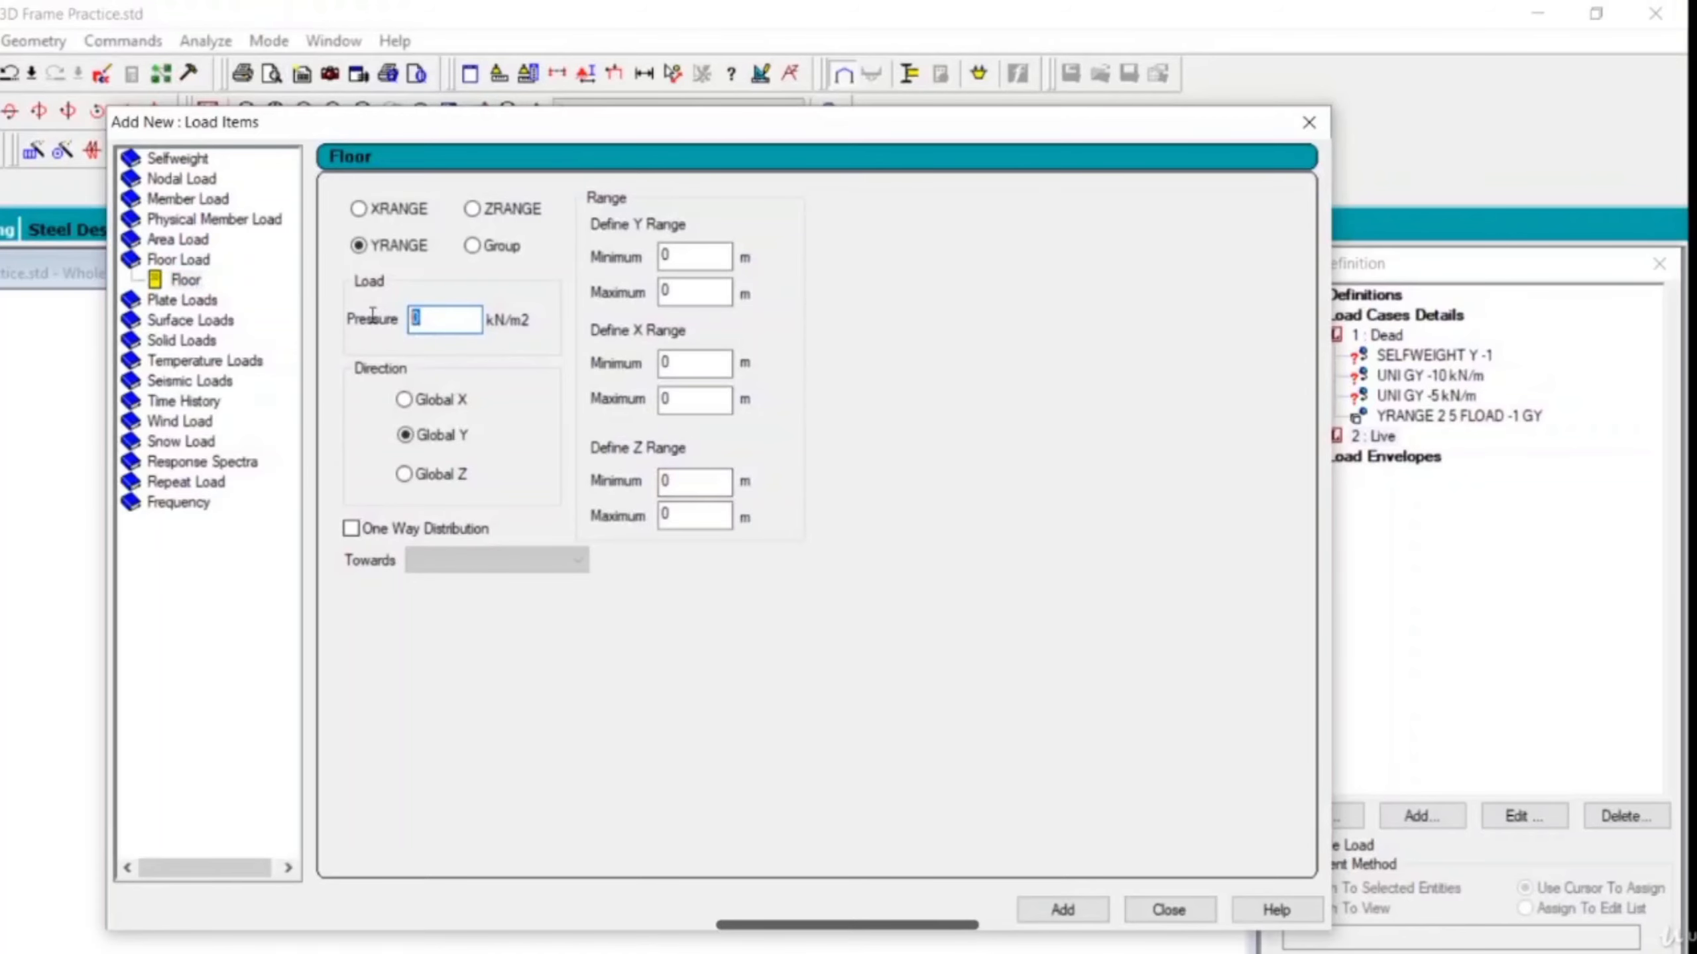
pyautogui.write('-2')
pyautogui.press('Tab')
pyautogui.write('3')
pyautogui.press('Tab')
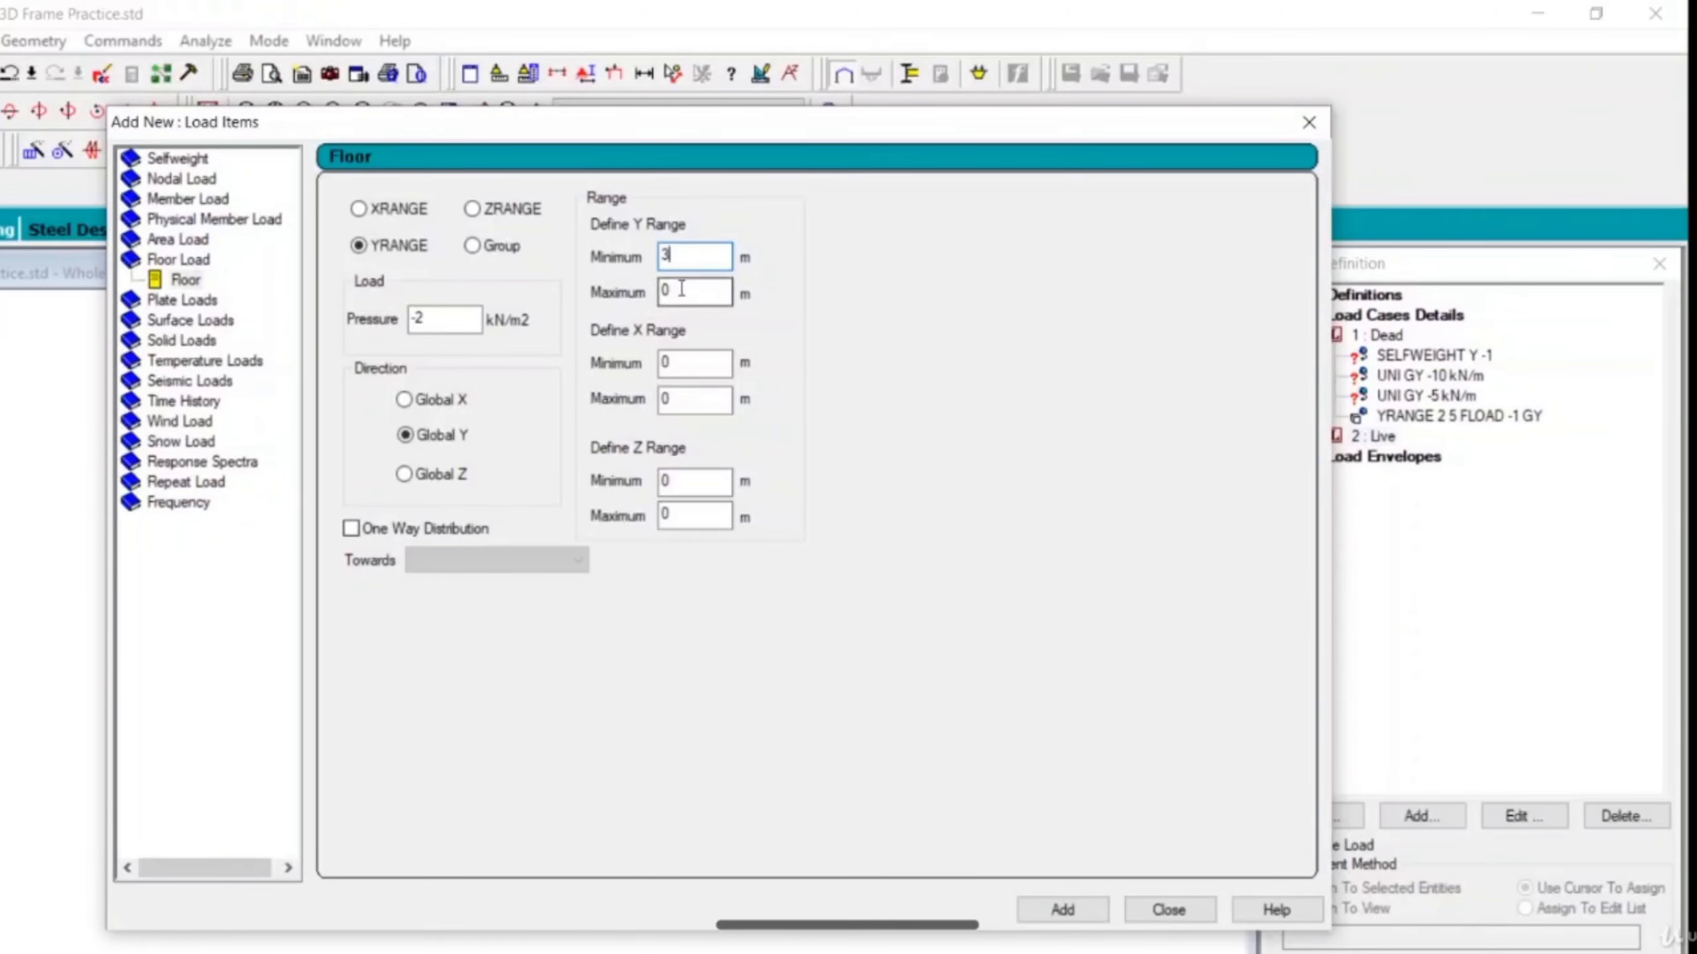
pyautogui.write('4')
pyautogui.click(1047, 912)
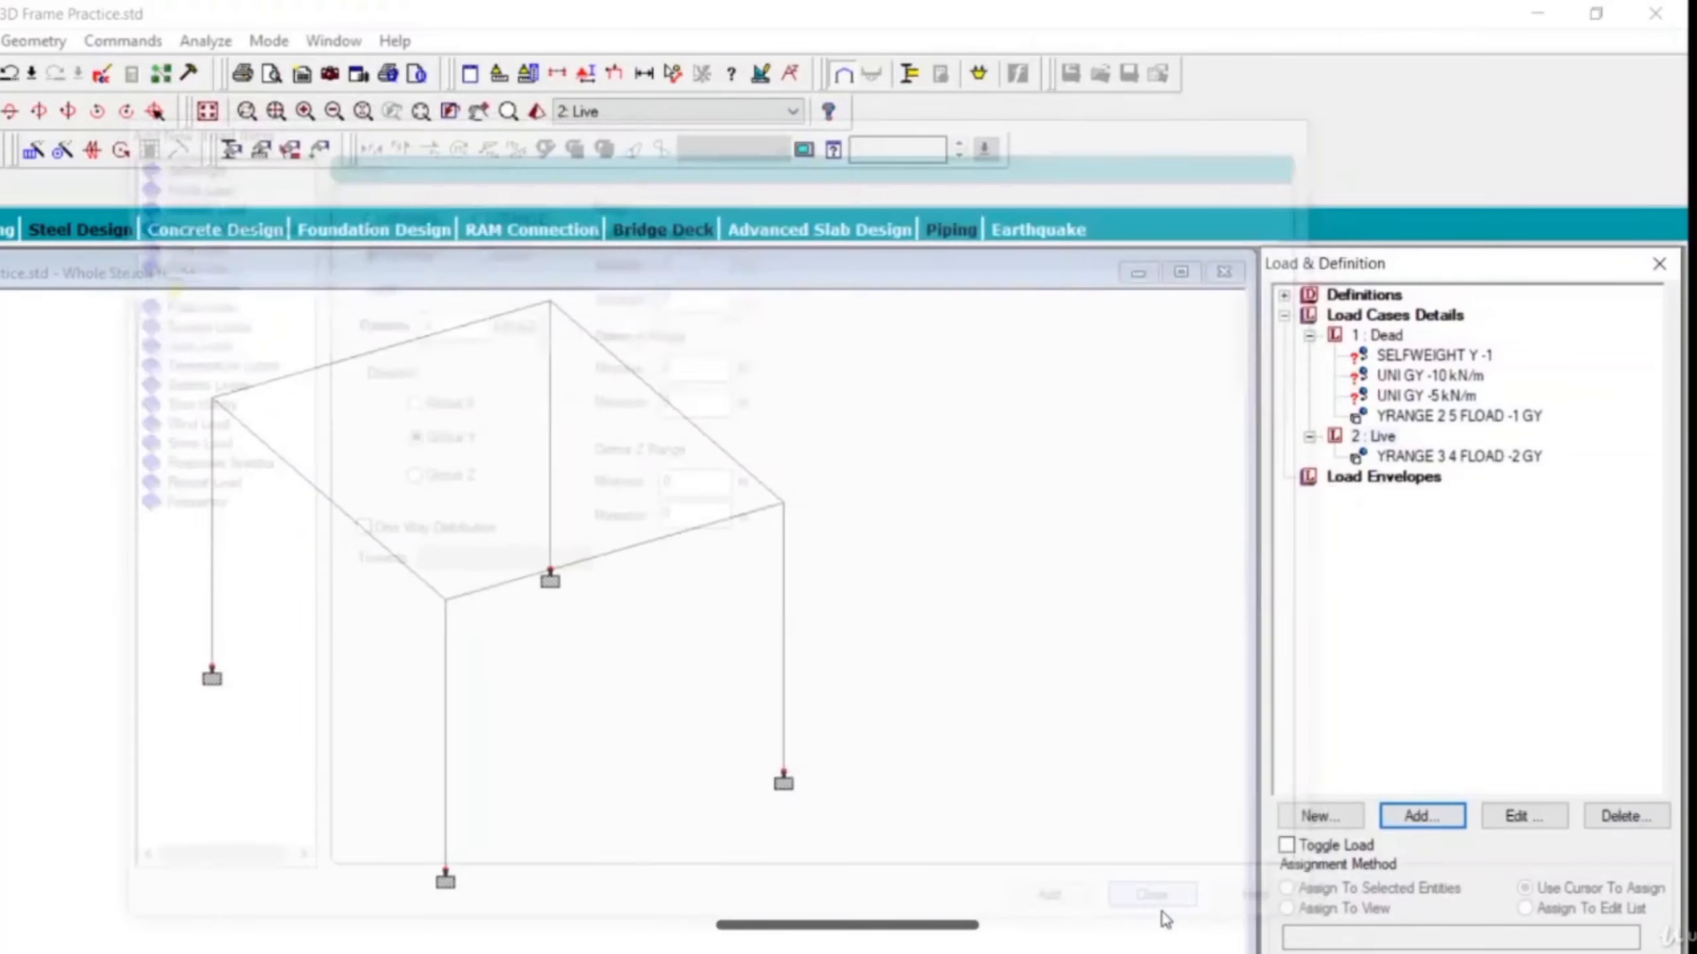
pyautogui.click(1168, 910)
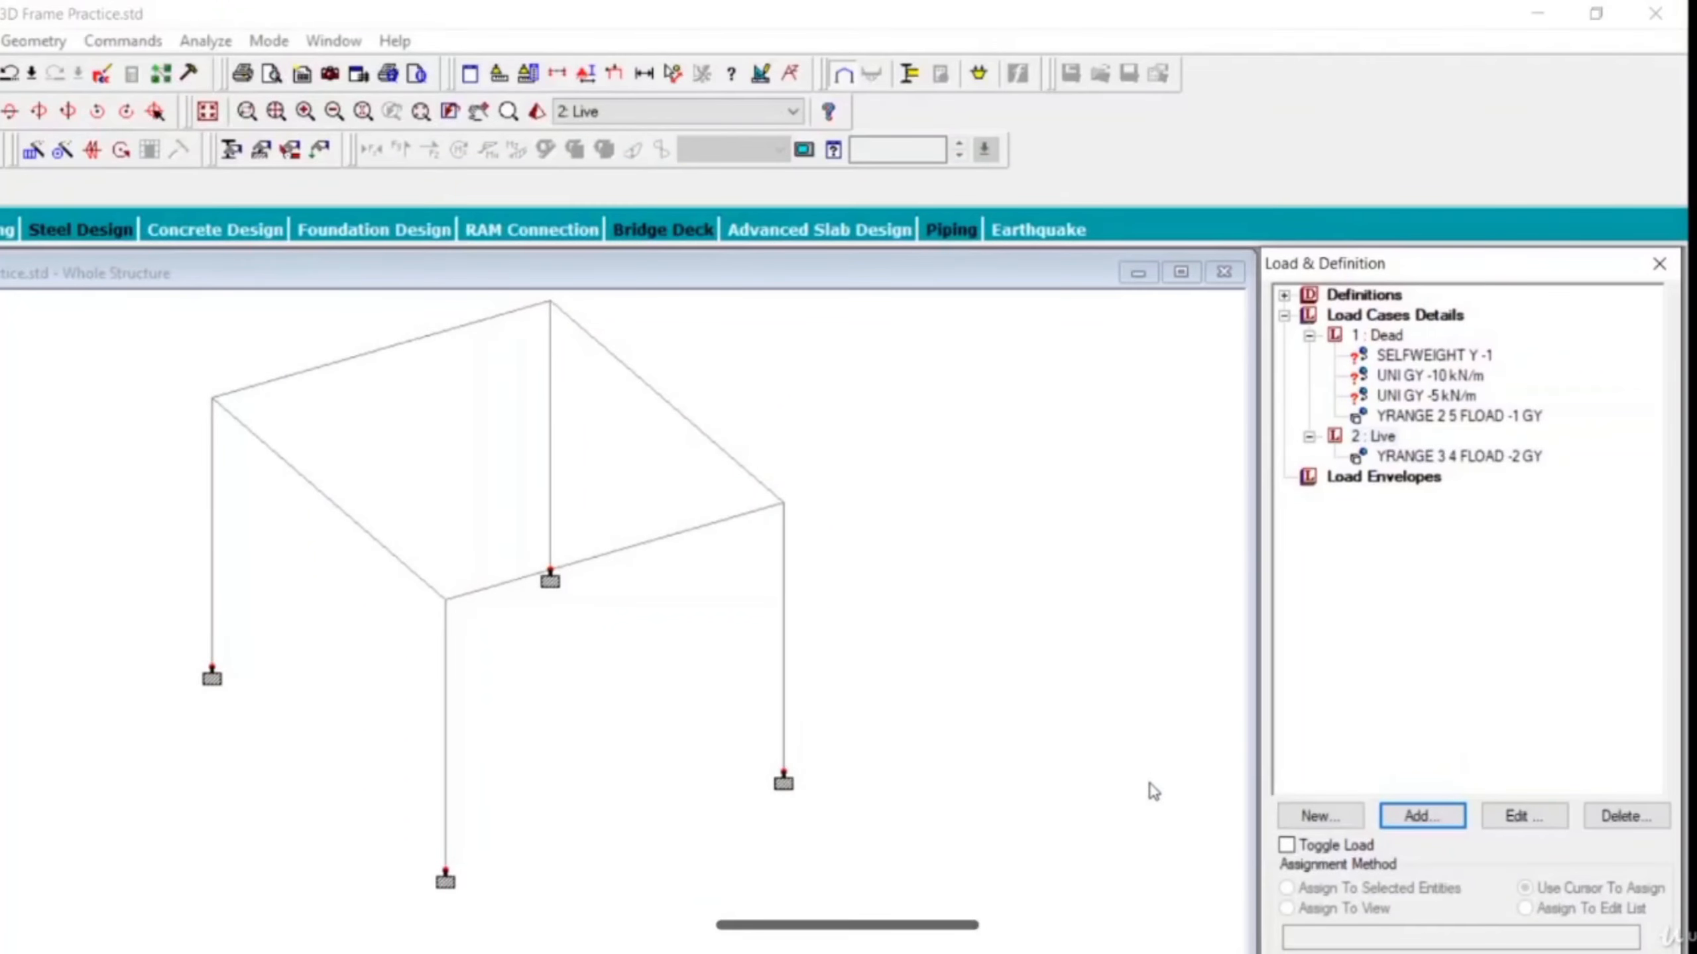
# Display the Live floor load on the frame and save the modified structure.
pyautogui.click(1465, 460)
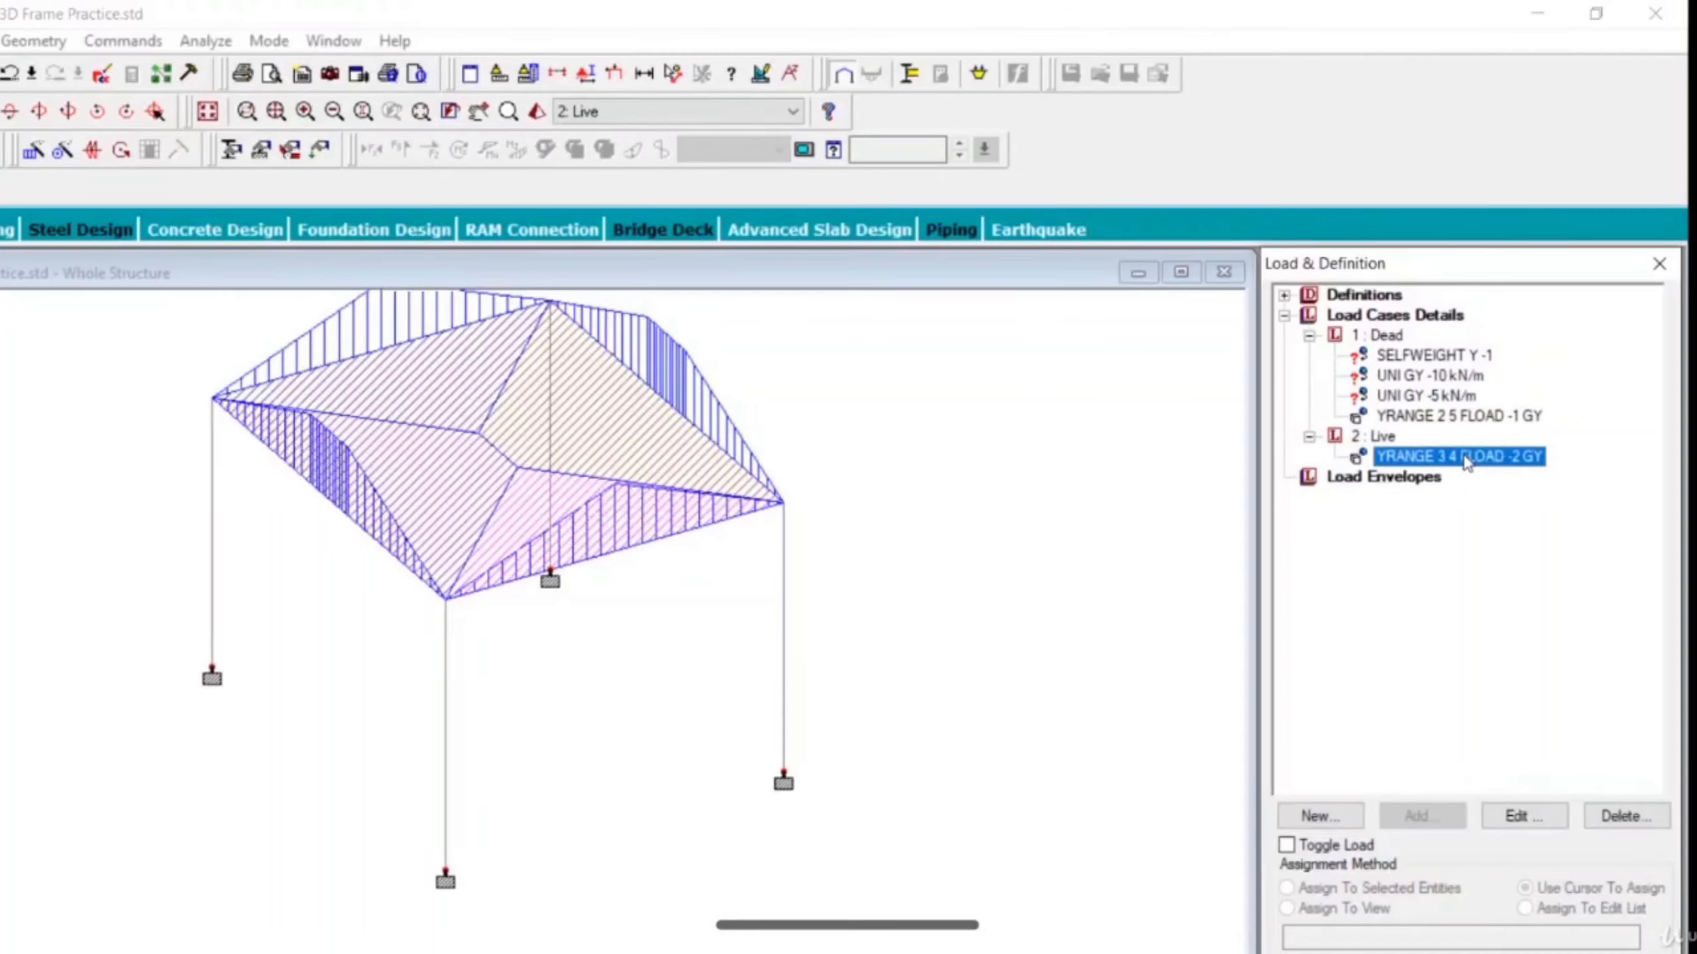
pyautogui.moveTo(826, 482); pyautogui.dragTo(822, 572, button='middle')
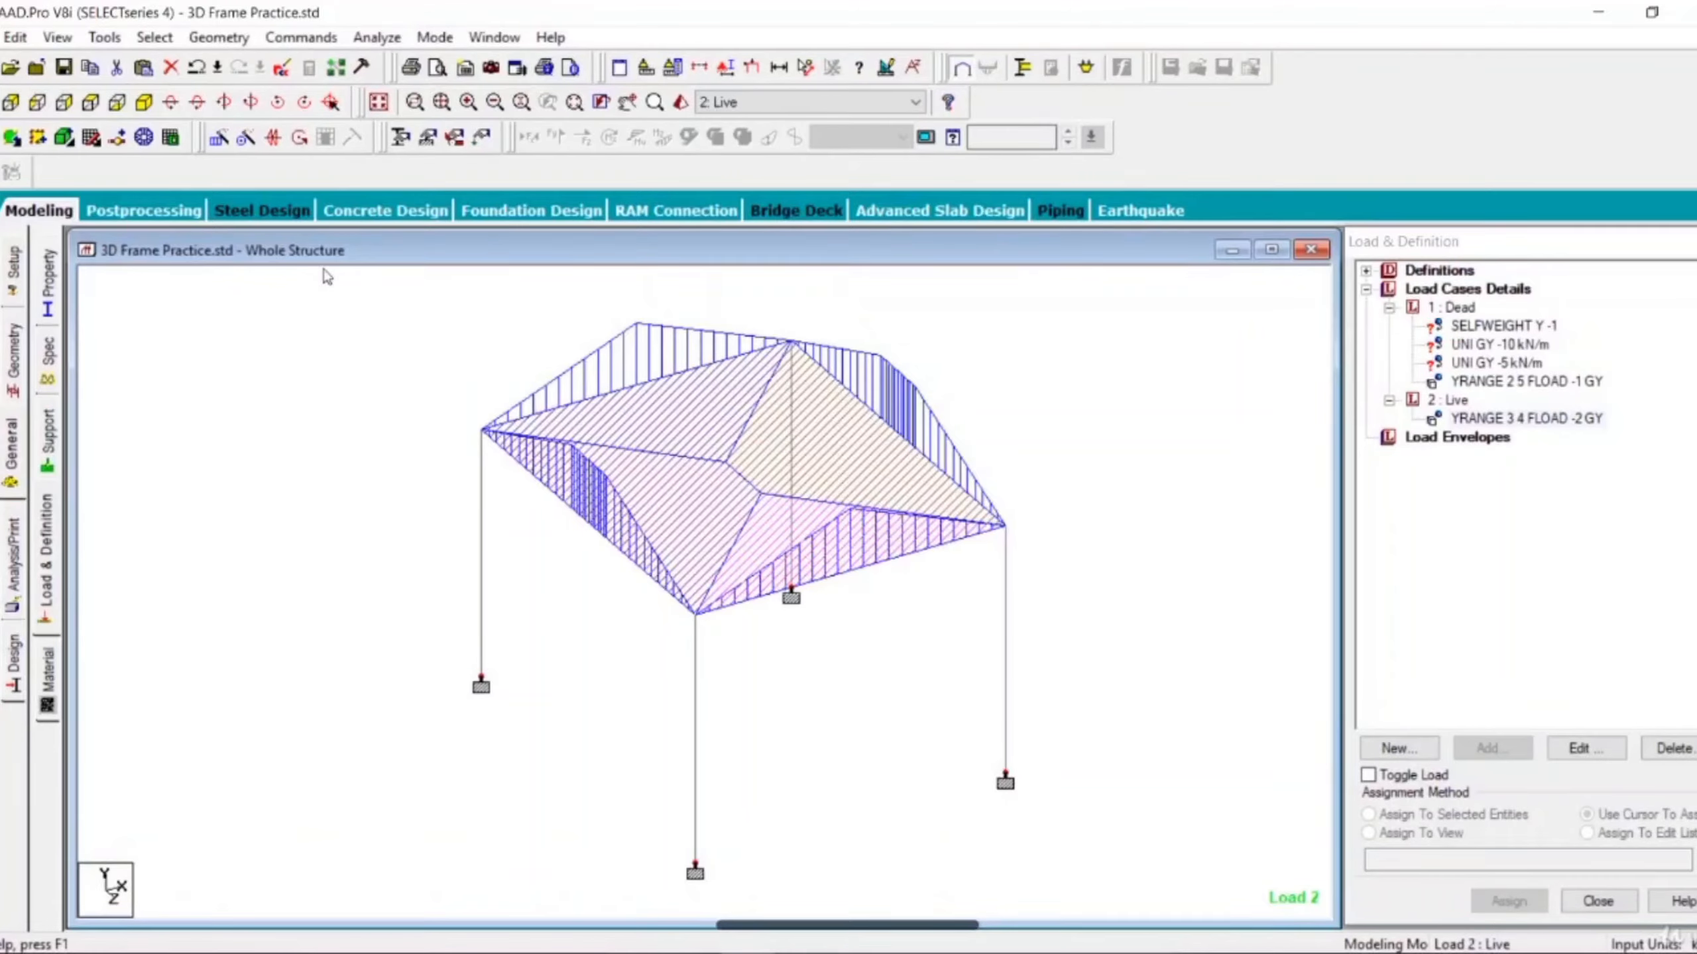
pyautogui.click(828, 538)
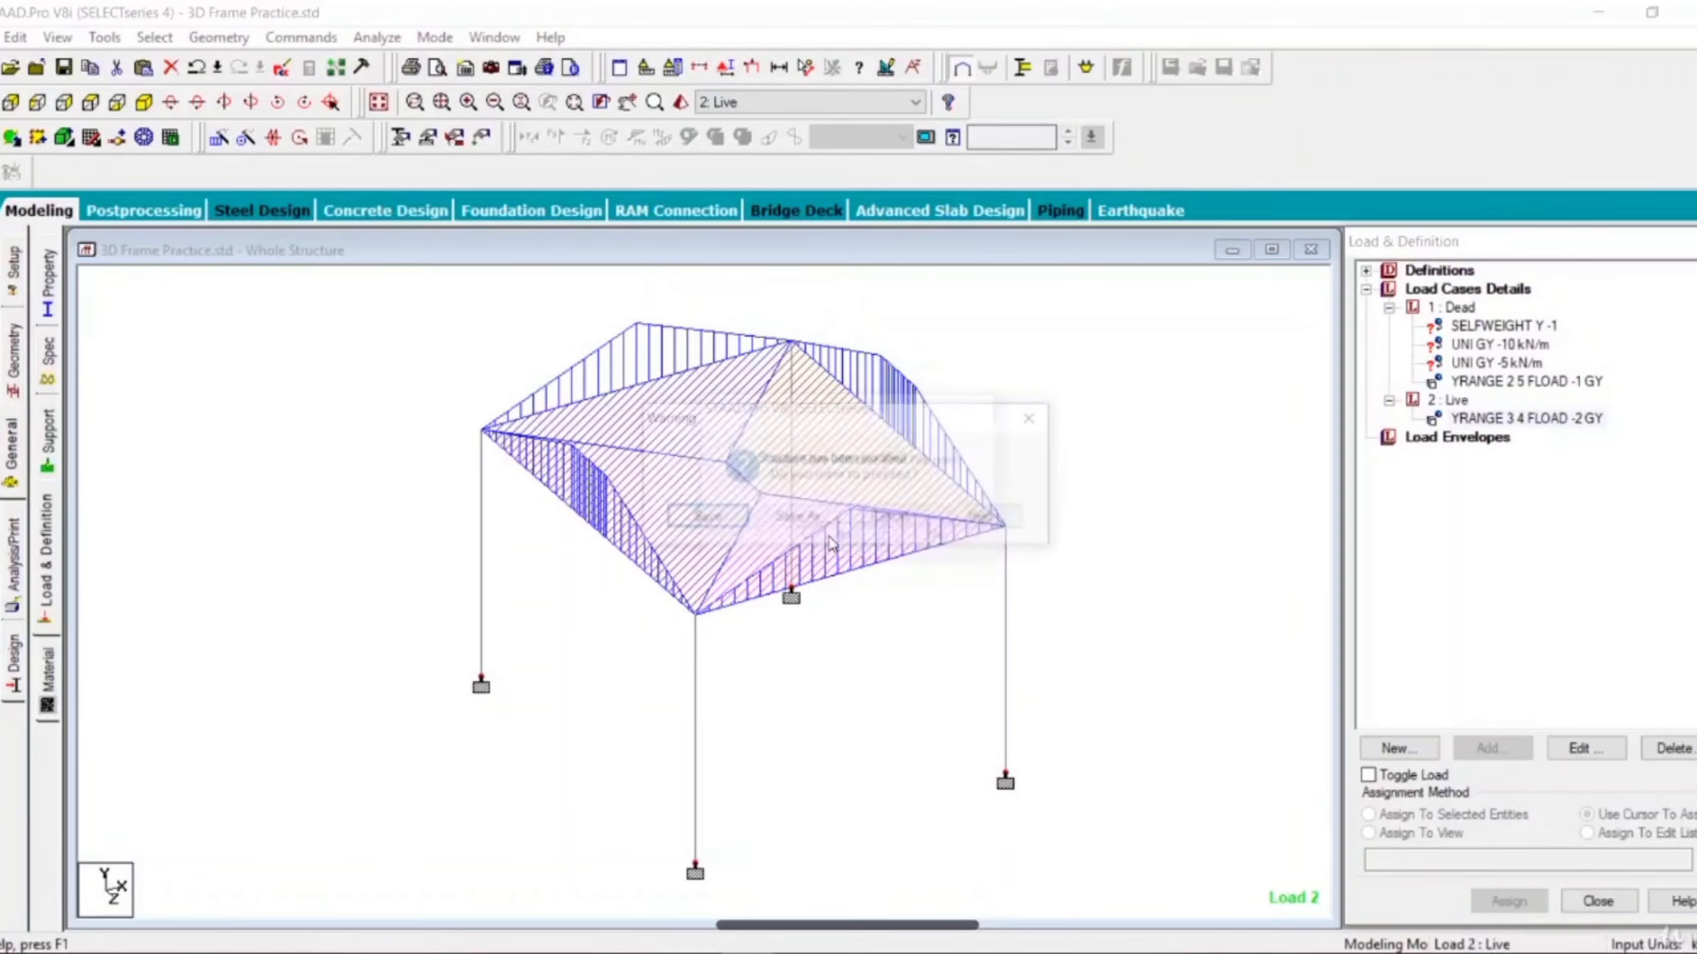
pyautogui.click(738, 525)
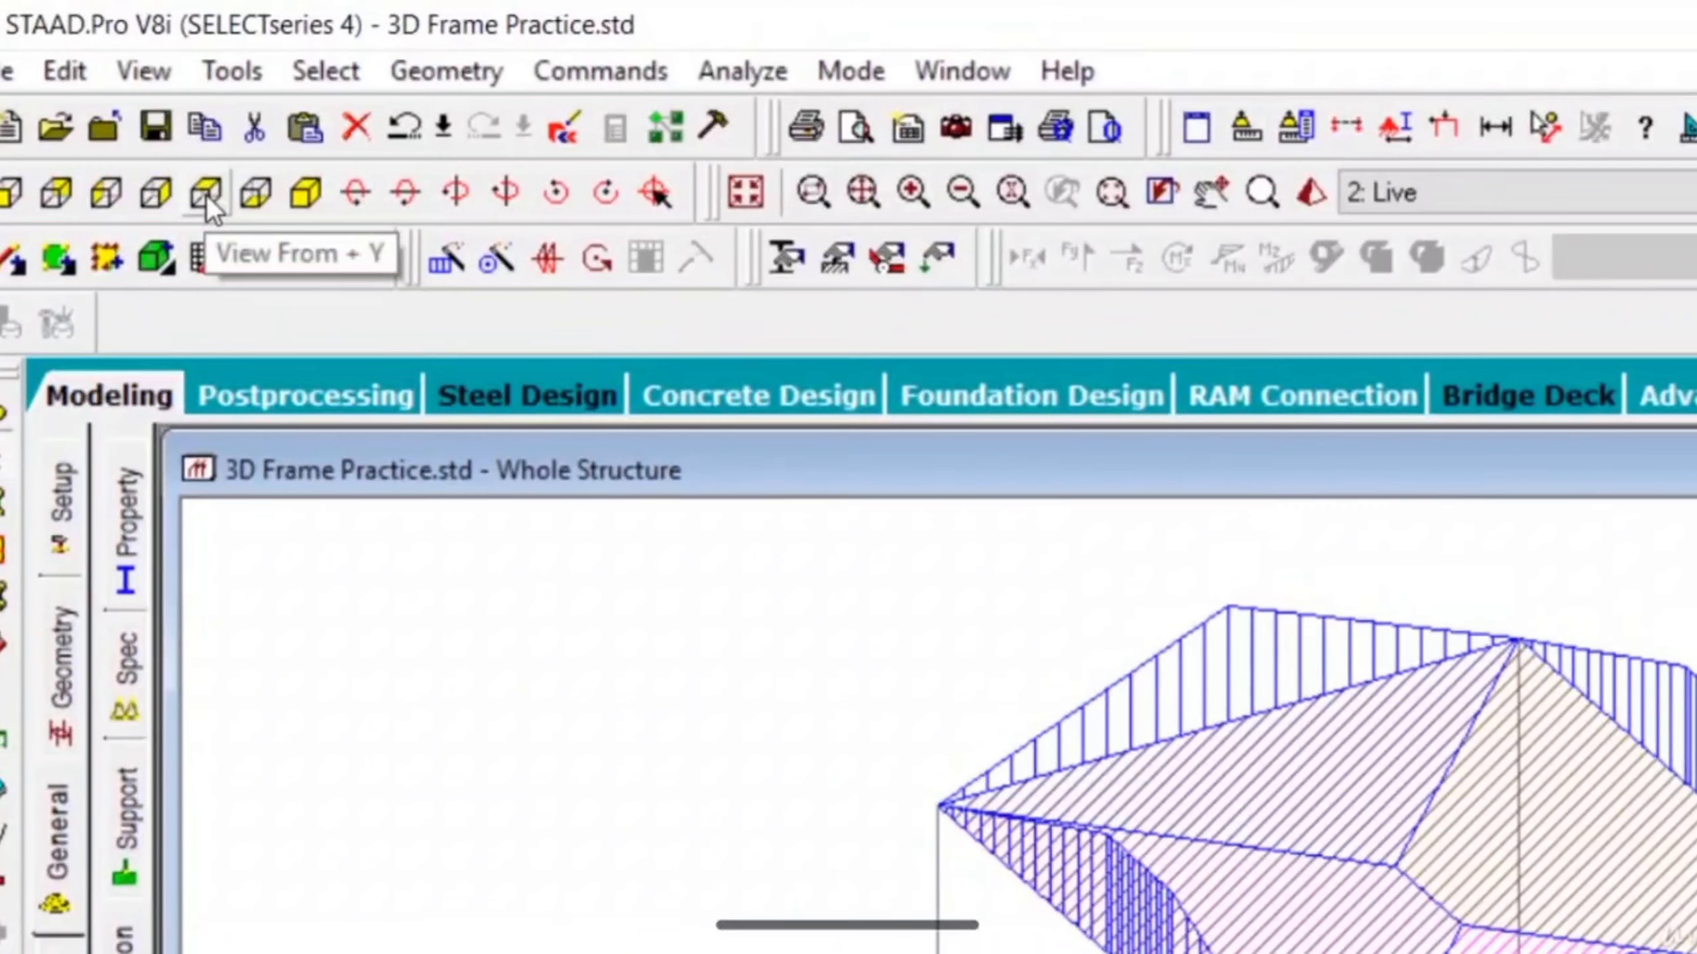
# View the frame from +Y and assign the UNI GY -10 kN/m load to the two shorter beams parallel to X.
pyautogui.click(206, 194)
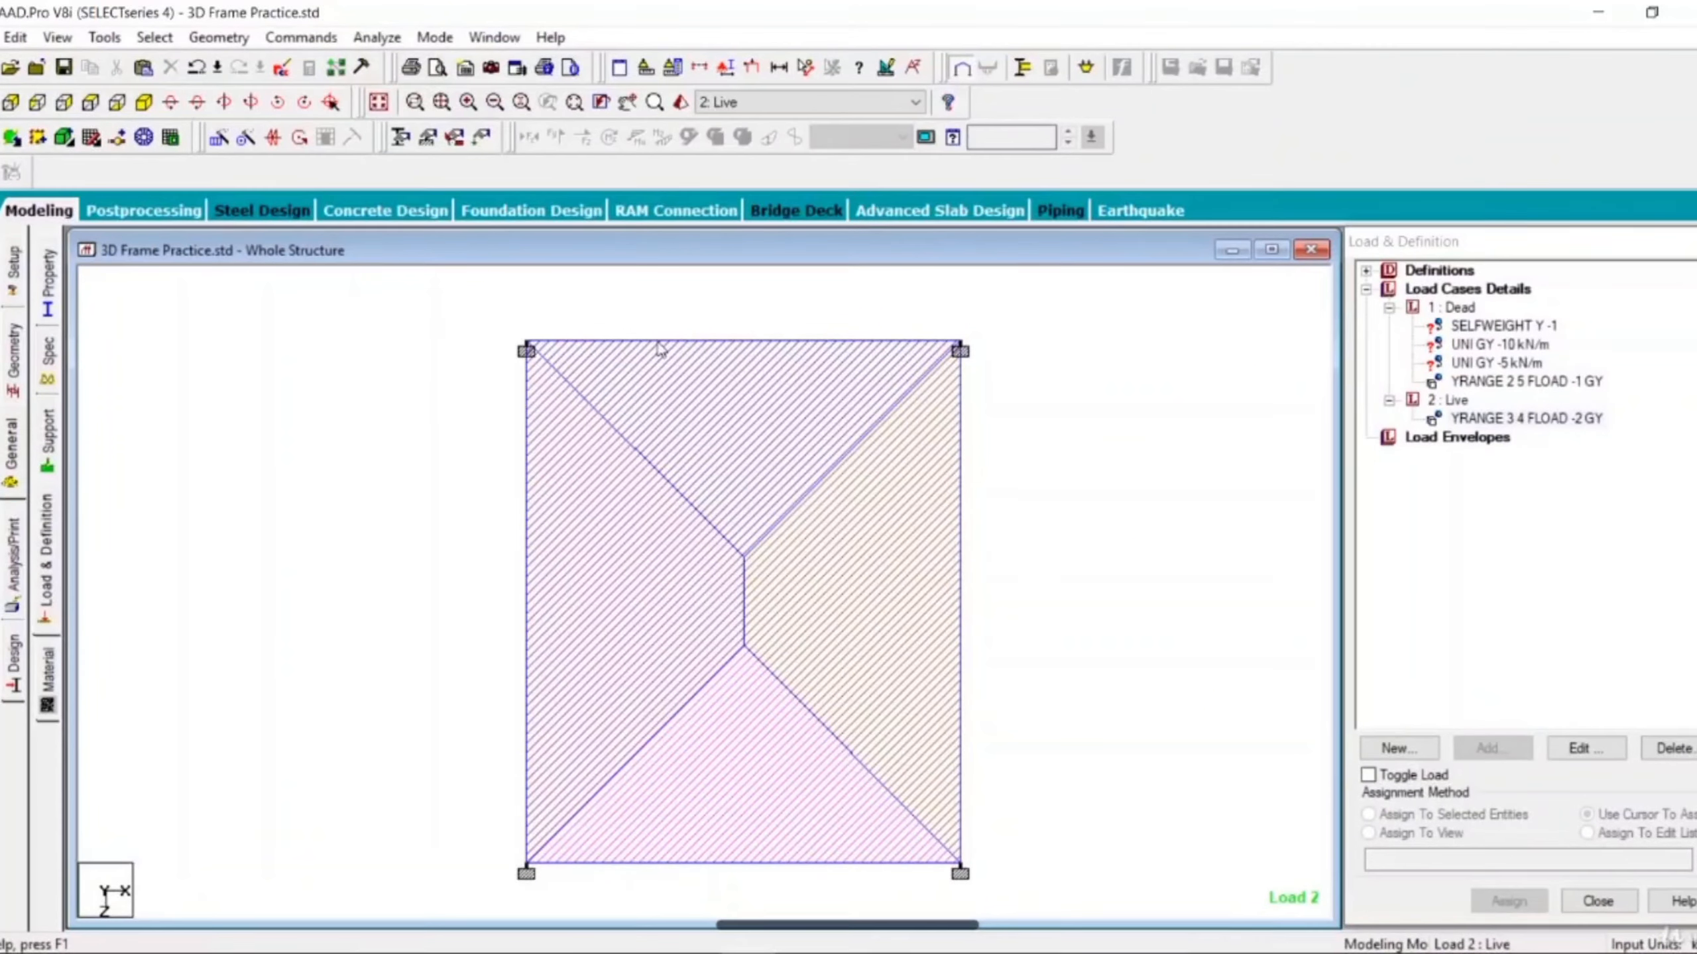
pyautogui.click(658, 342)
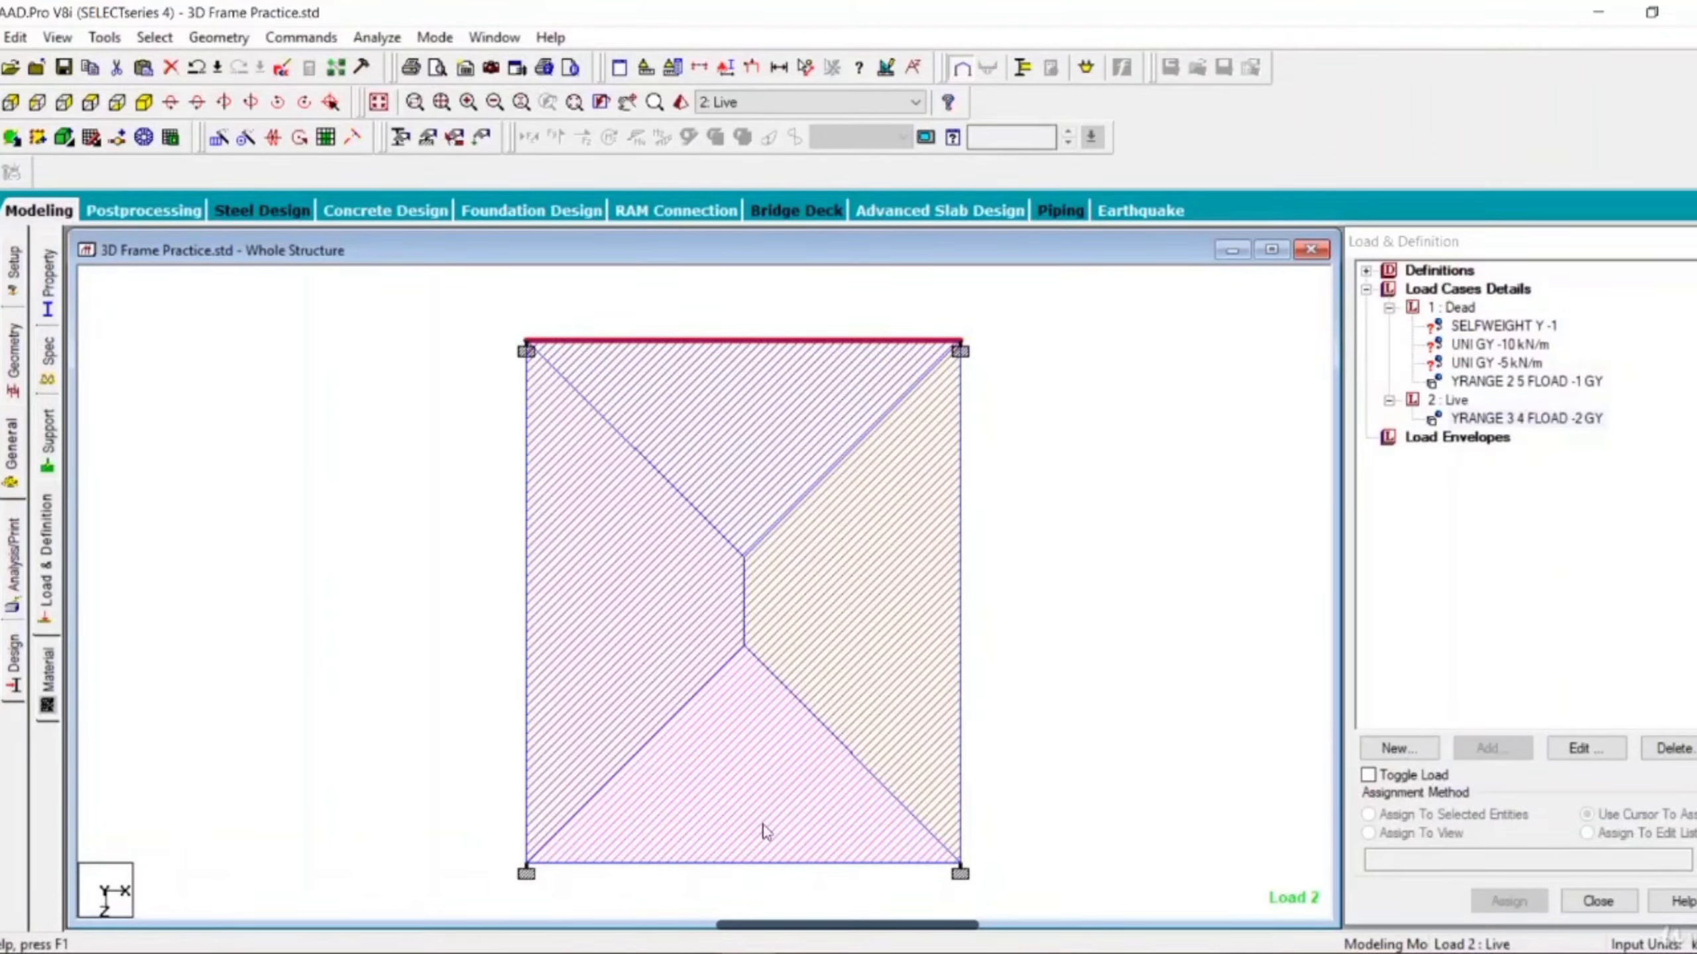
pyautogui.keyDown('ctrl'); pyautogui.click(770, 865); pyautogui.keyUp('ctrl')
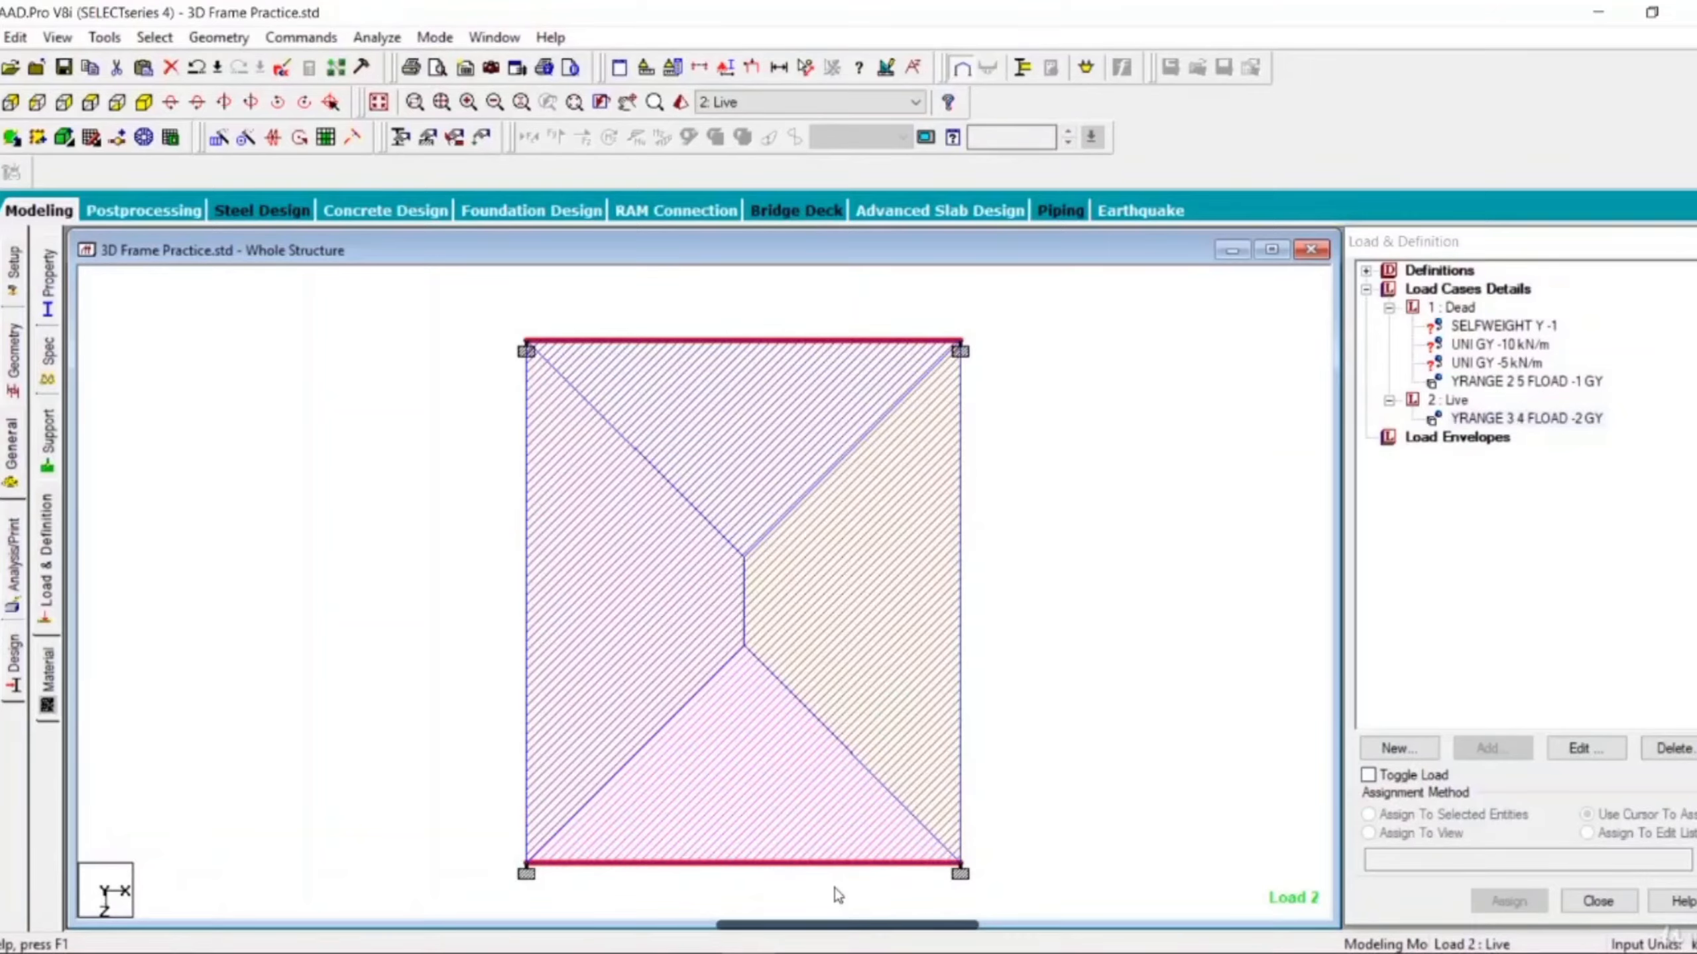
pyautogui.click(1510, 344)
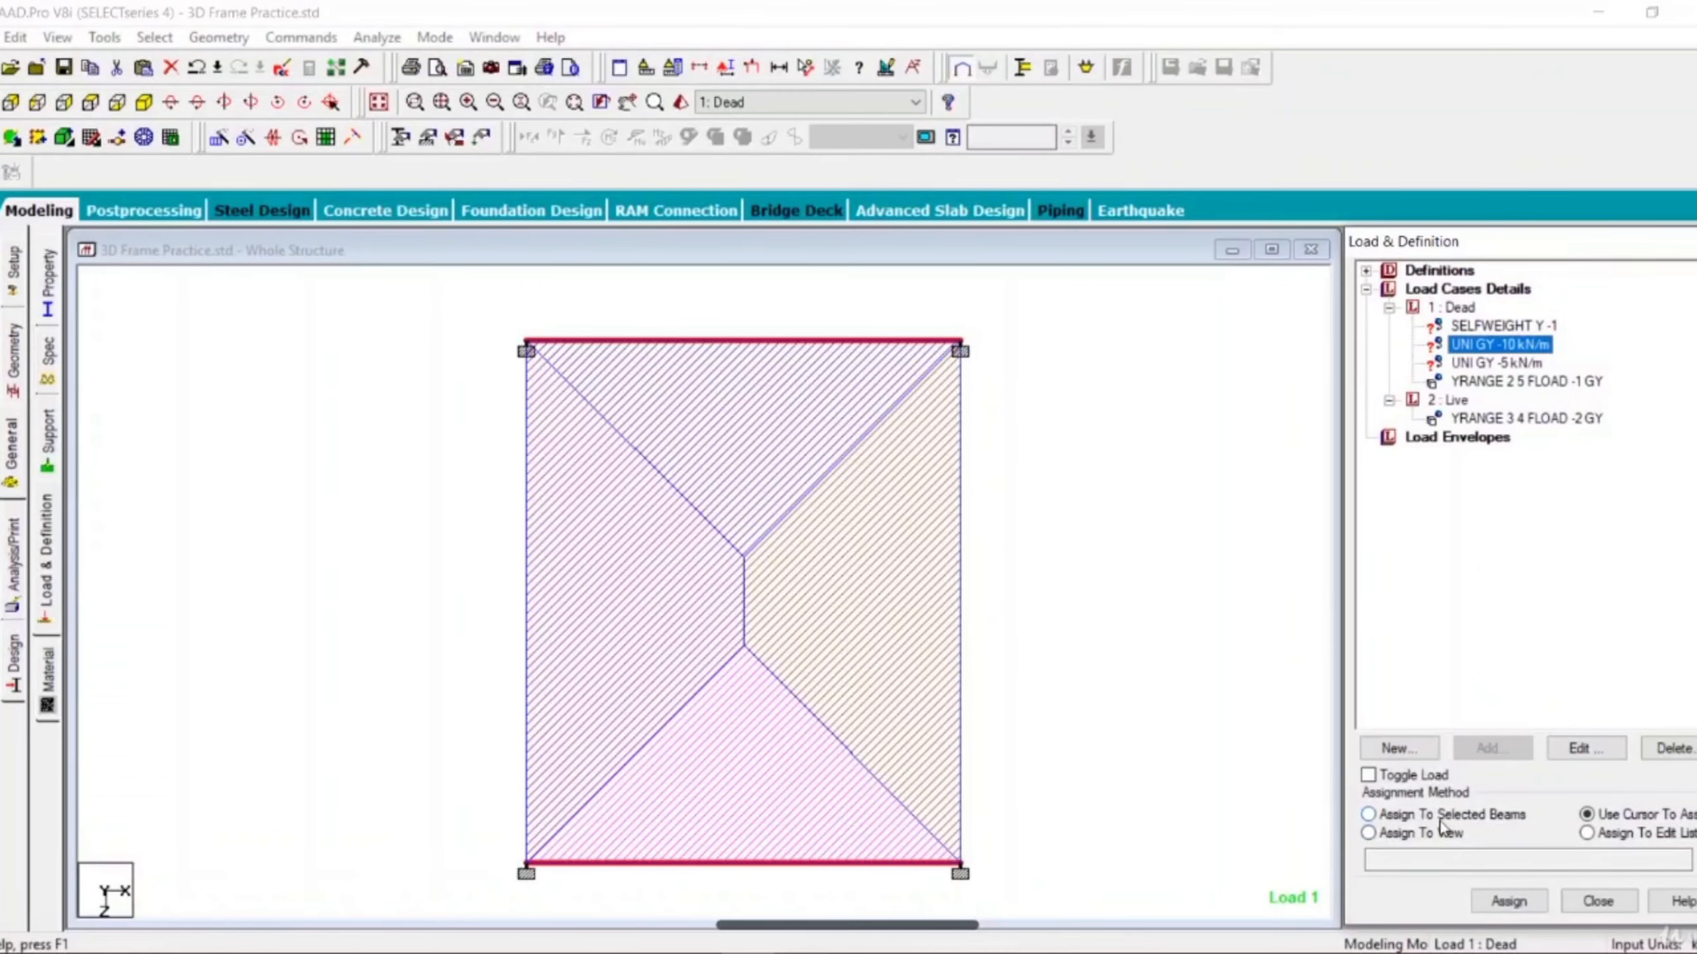
pyautogui.click(1406, 816)
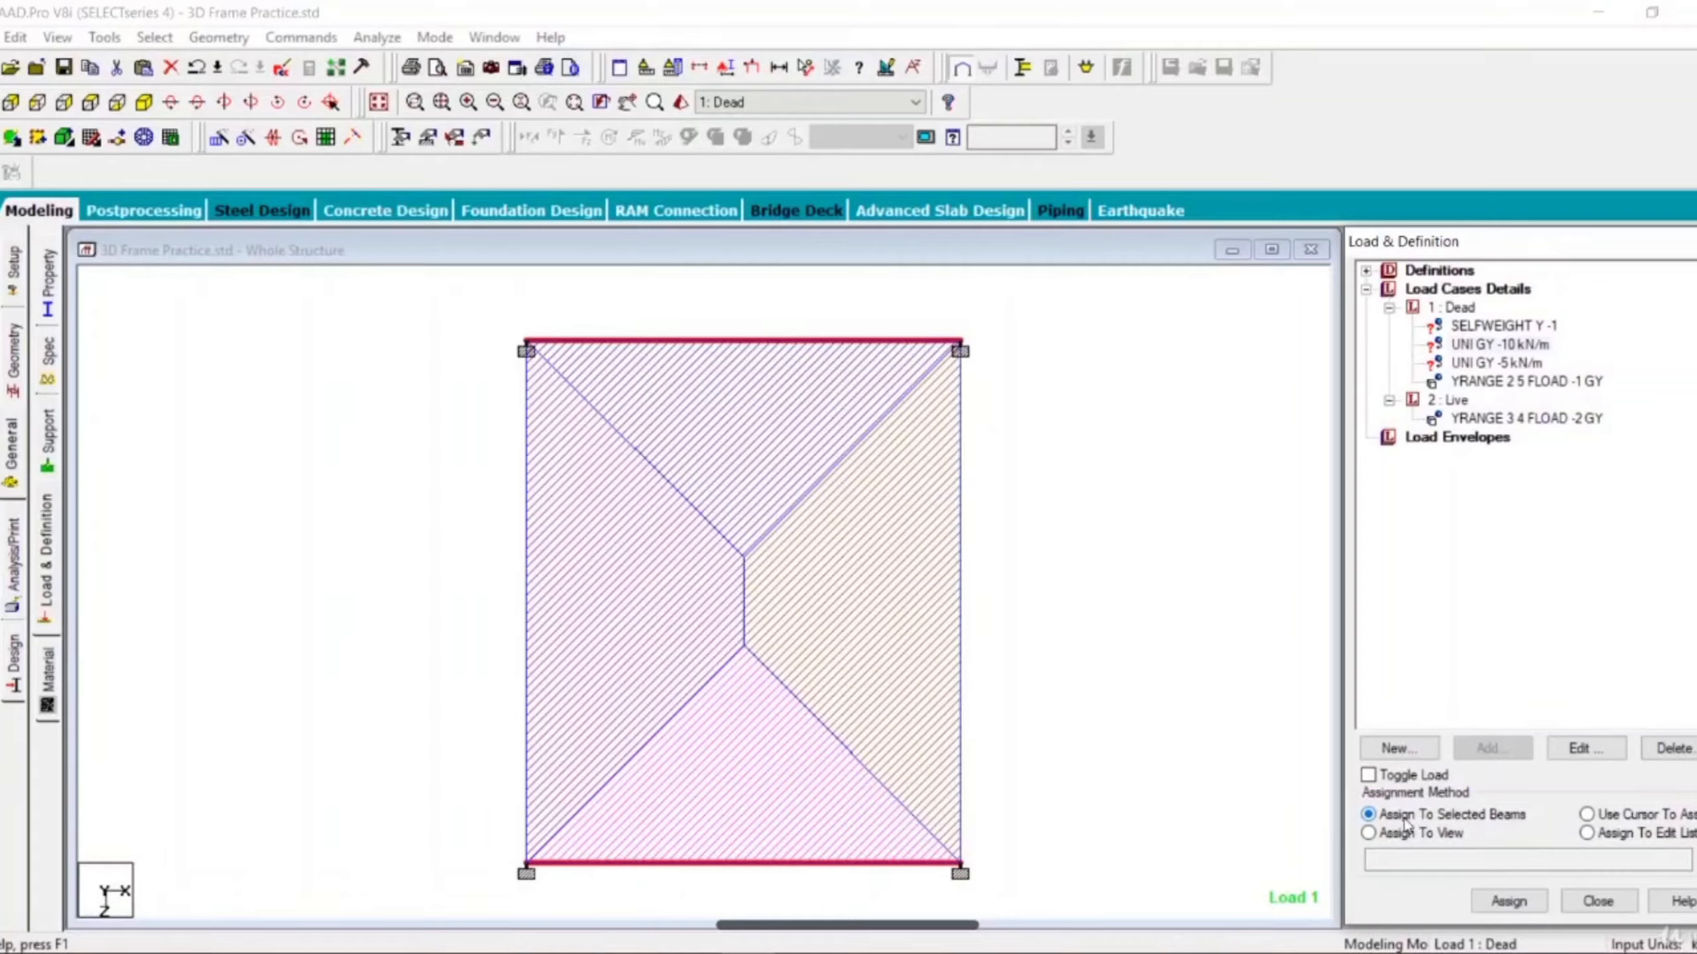
pyautogui.click(1503, 903)
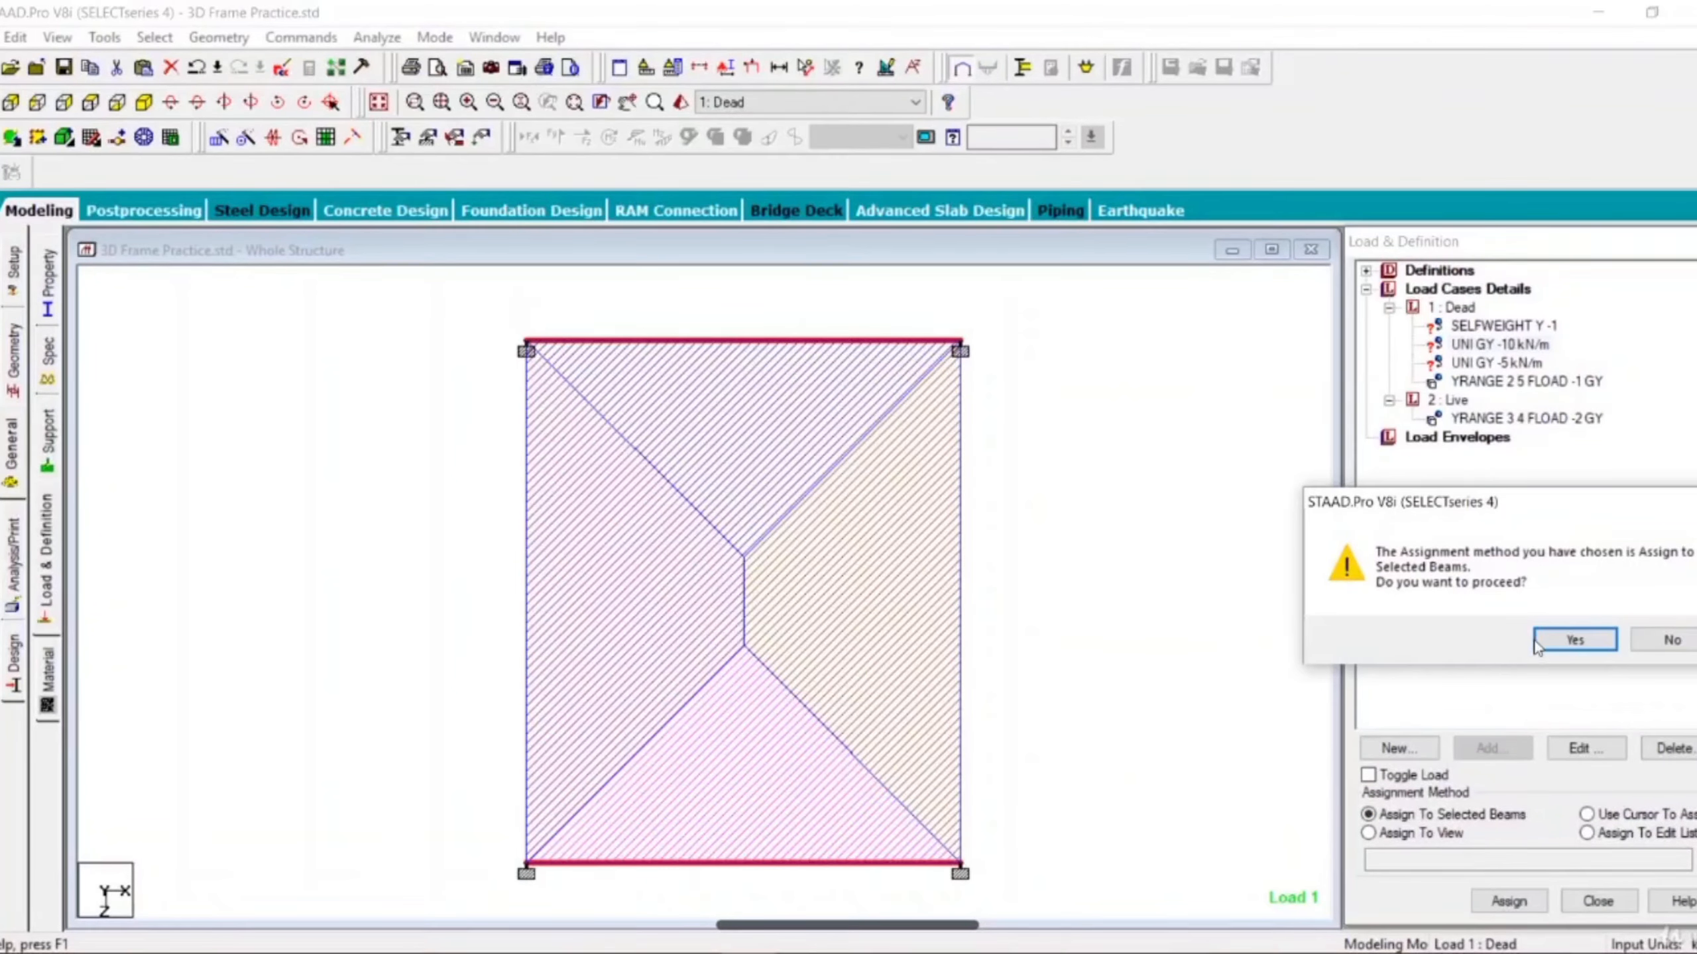
pyautogui.click(1556, 642)
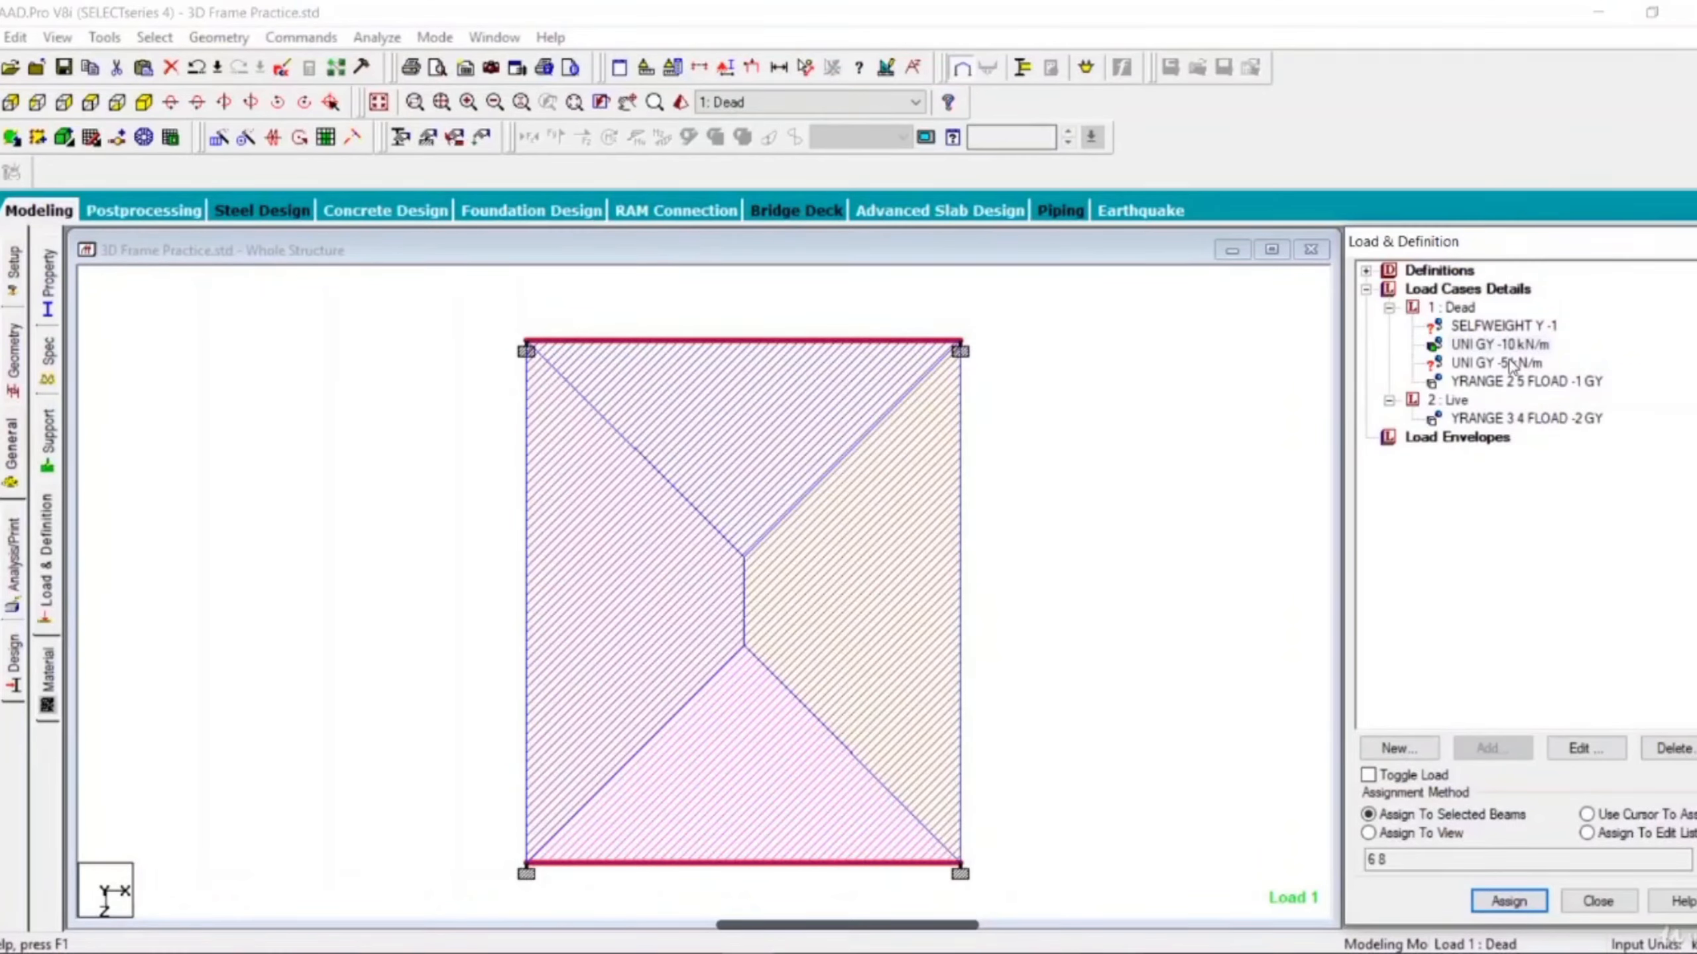
# Assign the UNI GY -5 kN/m load to the two longer beams parallel to Z.
pyautogui.click(527, 556)
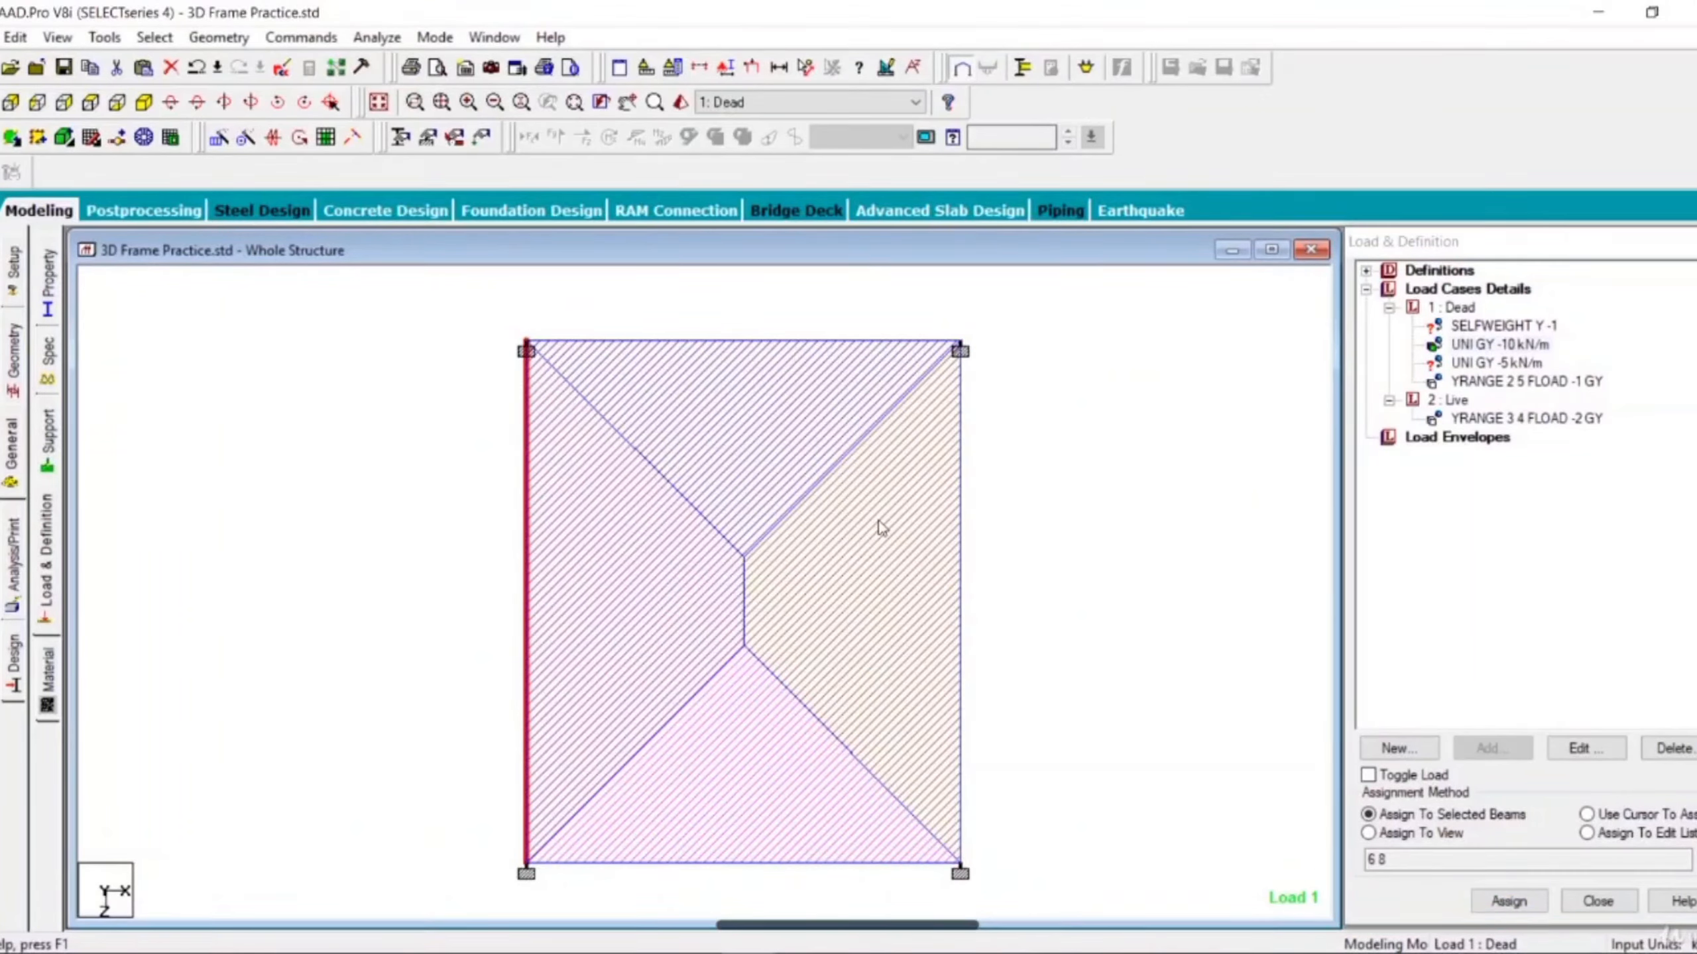
pyautogui.keyDown('ctrl'); pyautogui.click(960, 535); pyautogui.keyUp('ctrl')
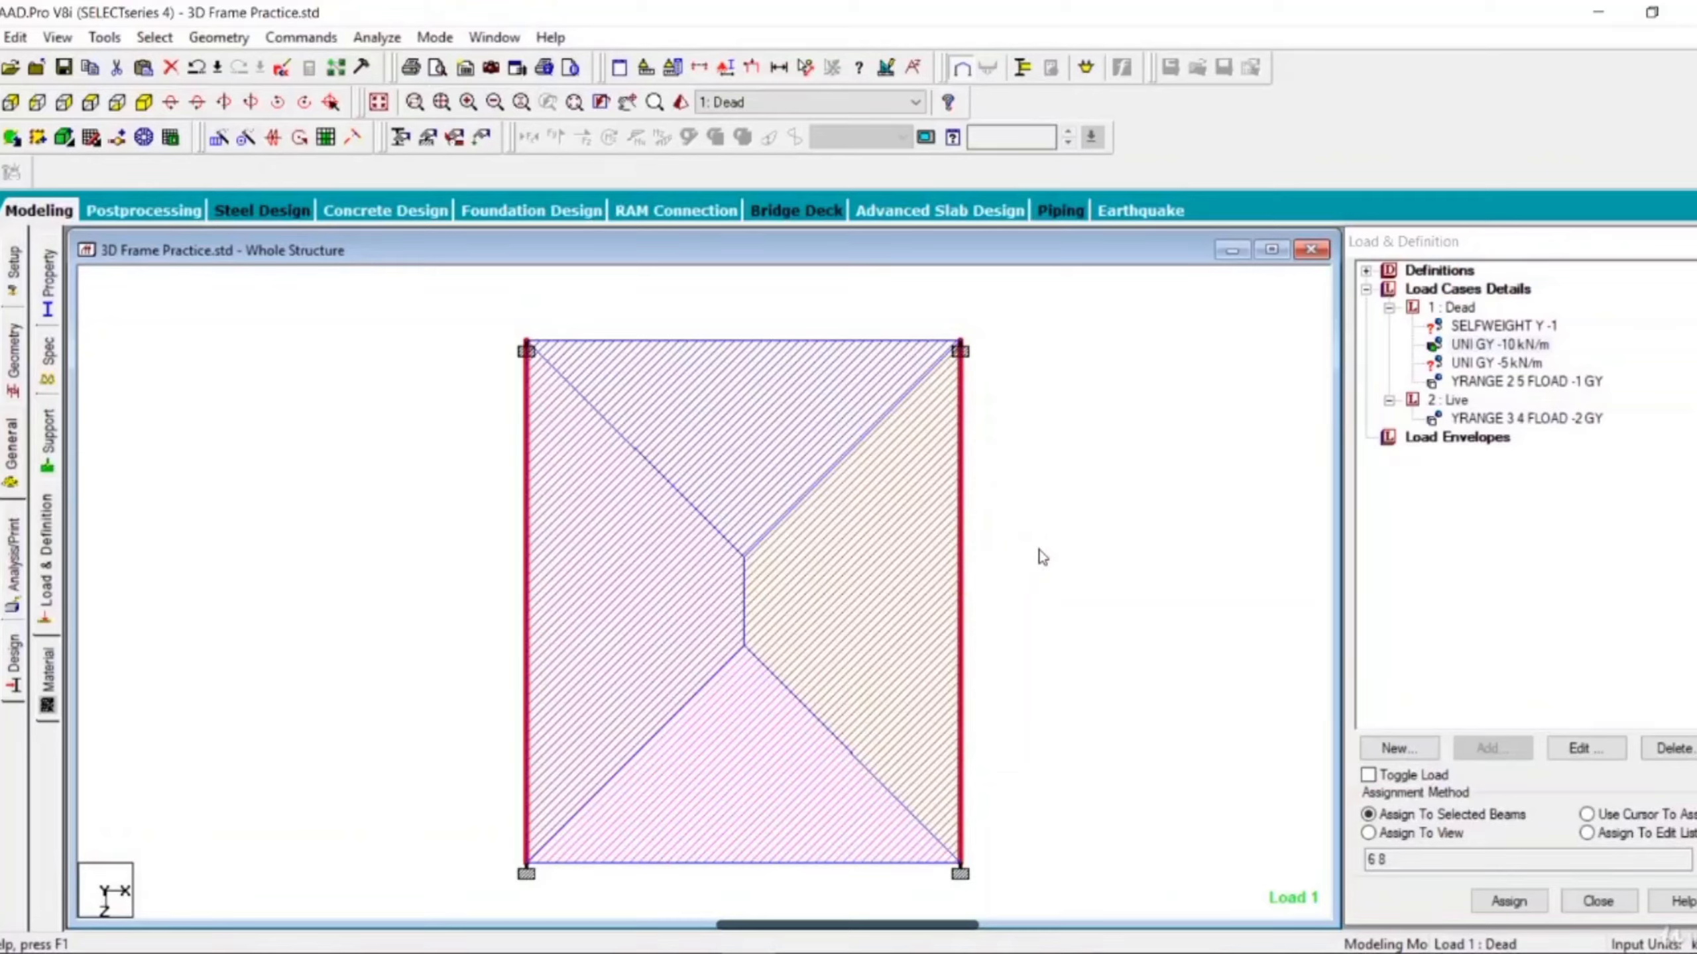
pyautogui.click(1494, 364)
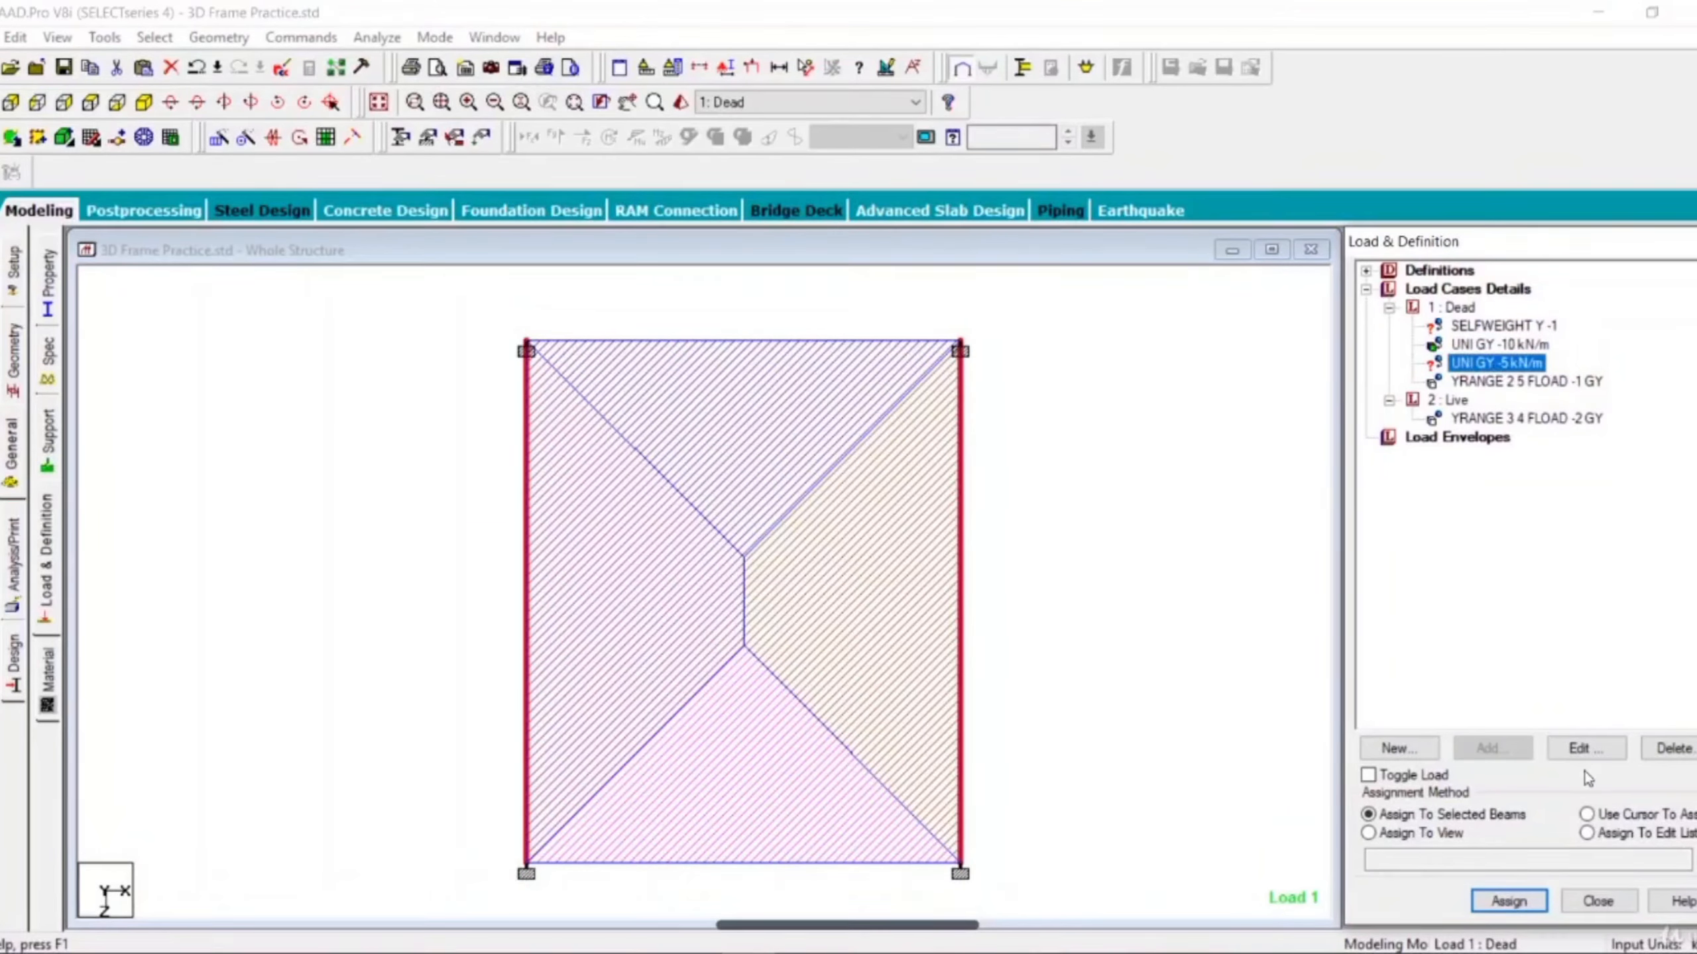
pyautogui.click(1523, 904)
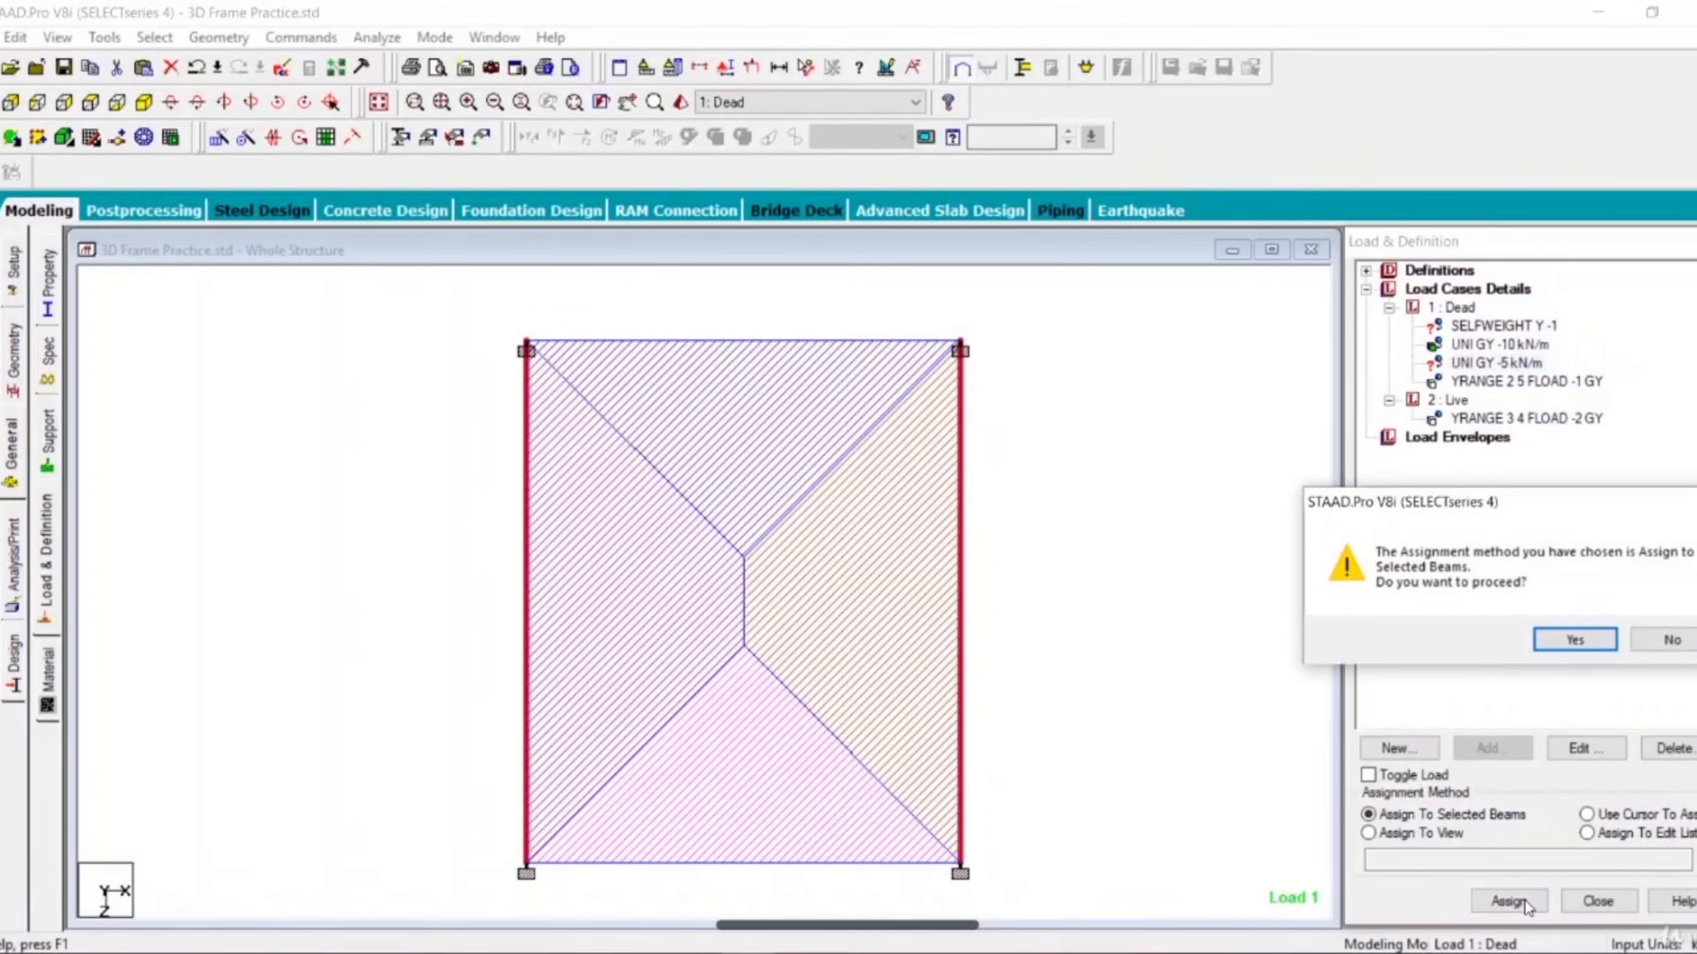
pyautogui.click(1566, 640)
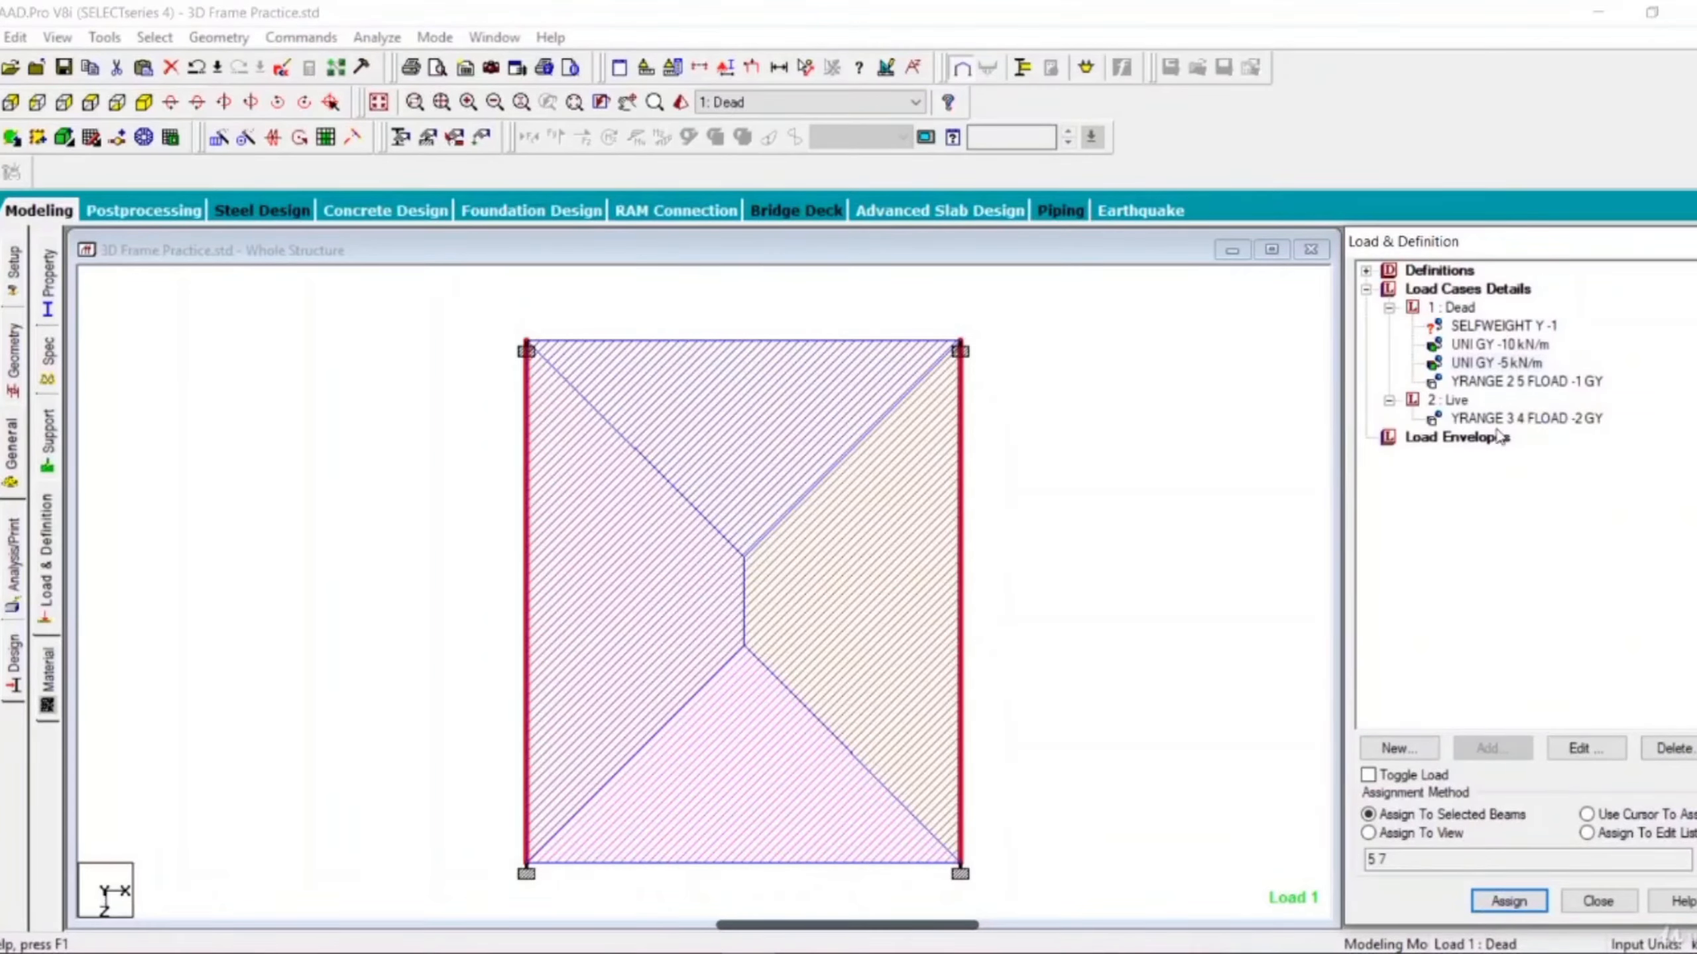
# Assign the SELFWEIGHT Y -1 load to the whole view and return the frame to the isometric view.
pyautogui.click(1485, 329)
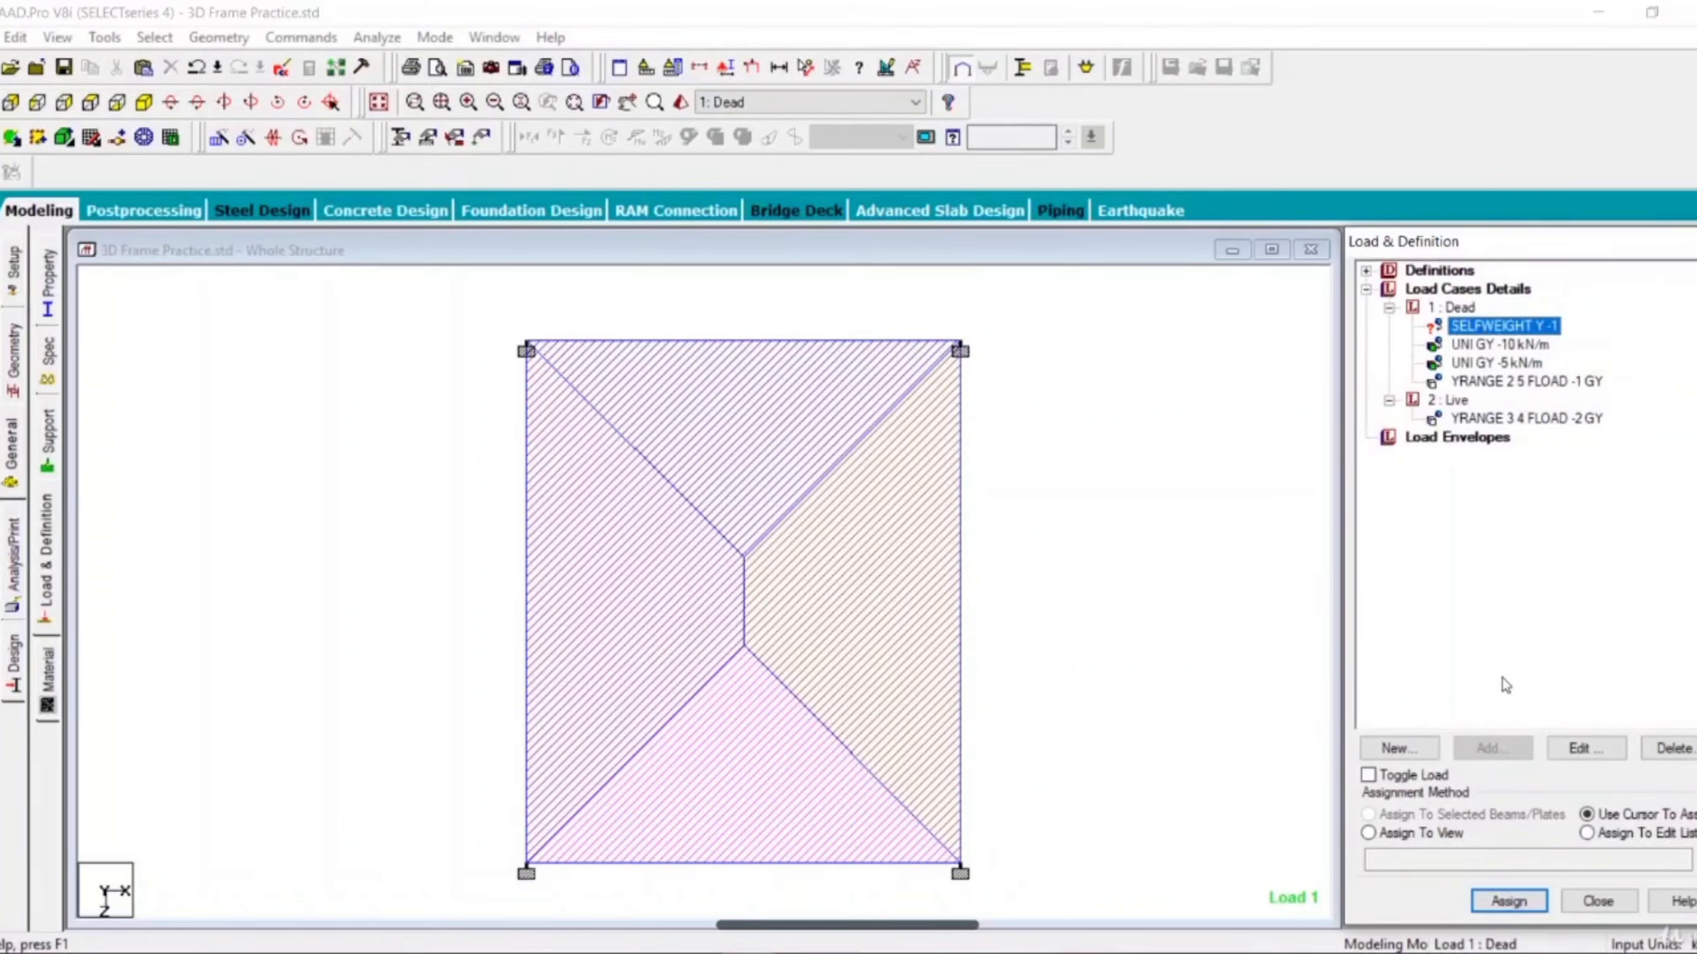
pyautogui.click(1368, 833)
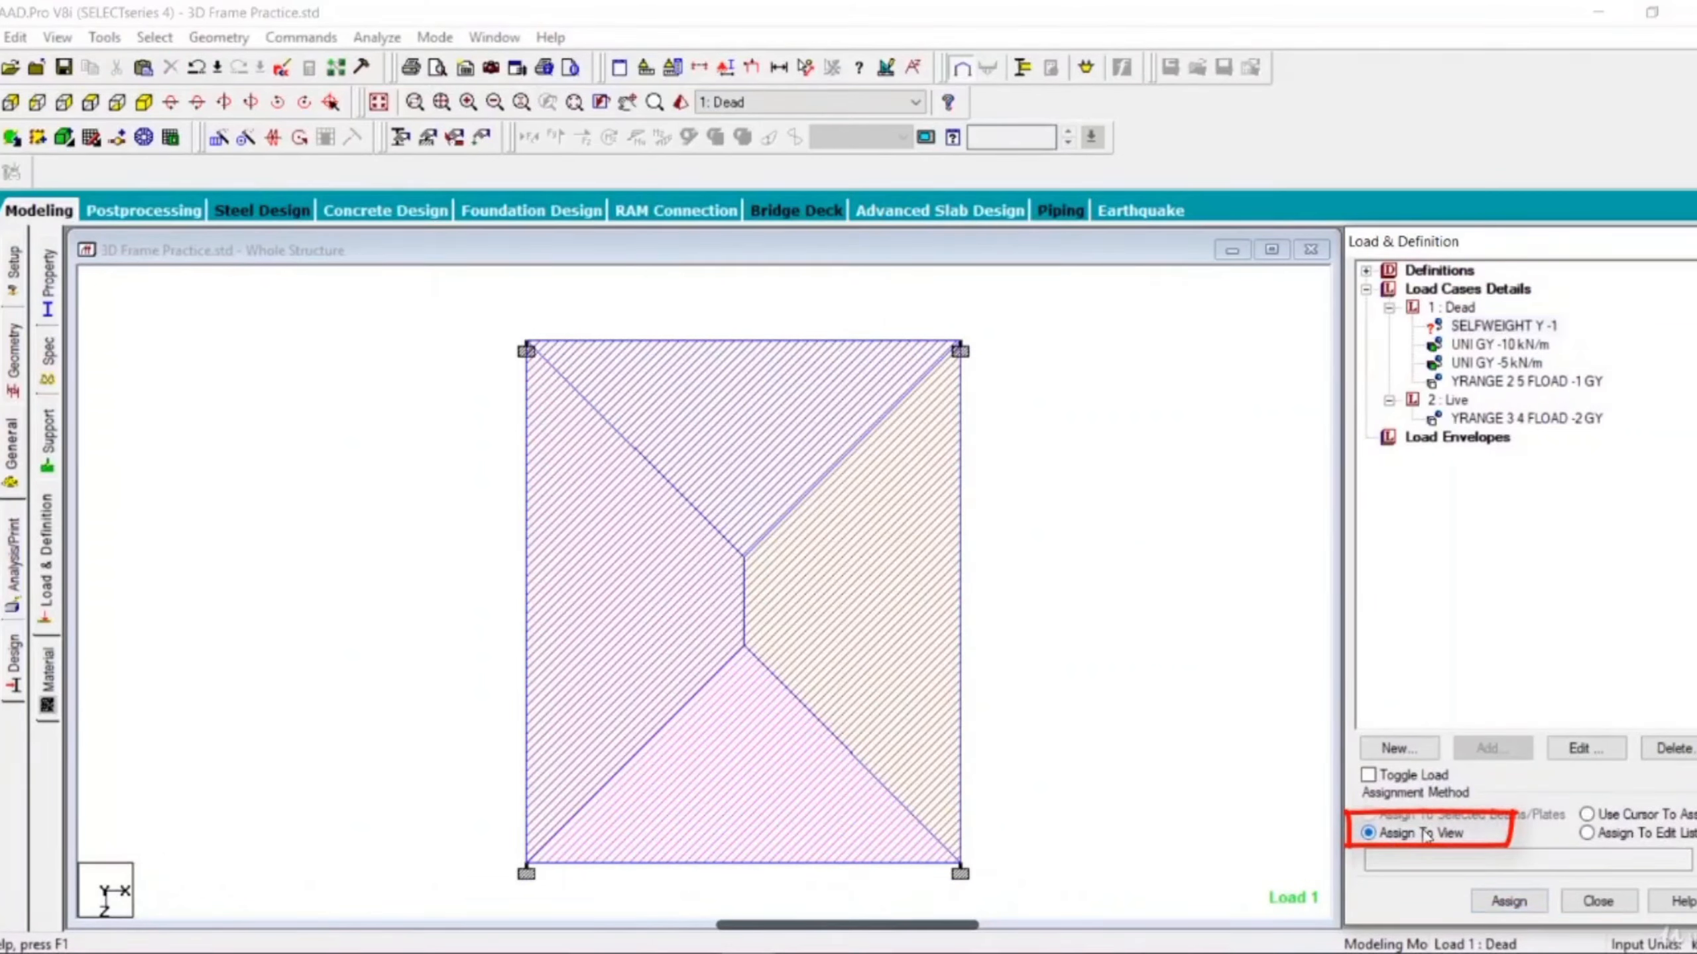
pyautogui.click(1507, 901)
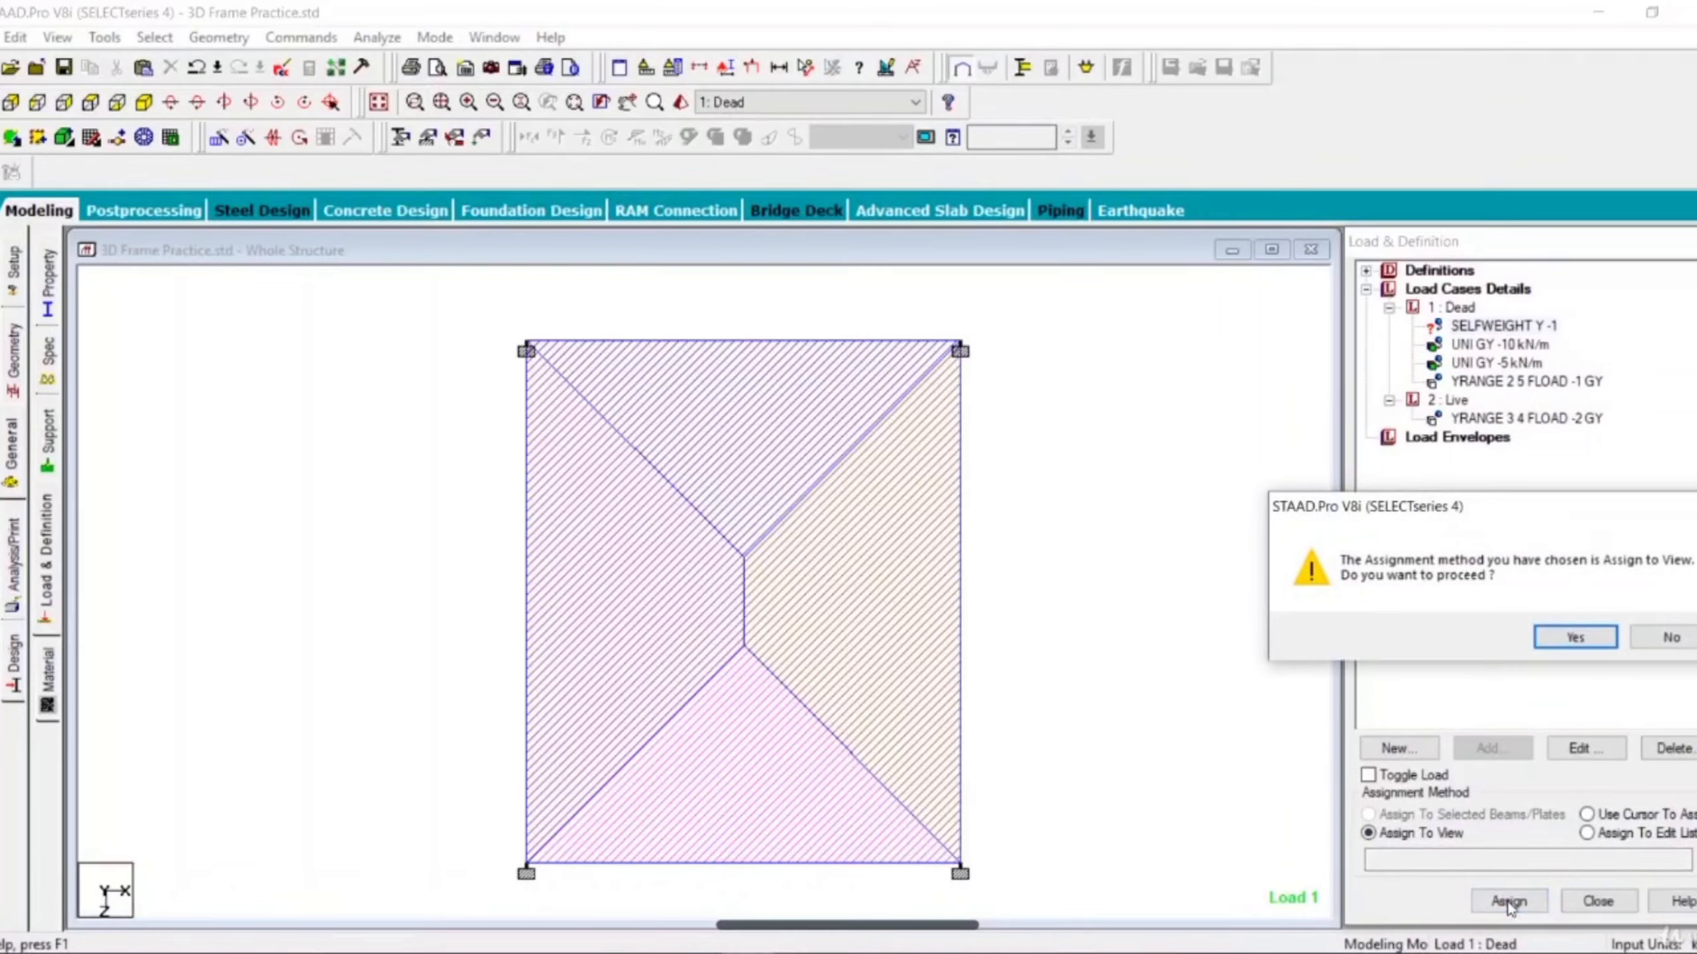
pyautogui.click(1577, 640)
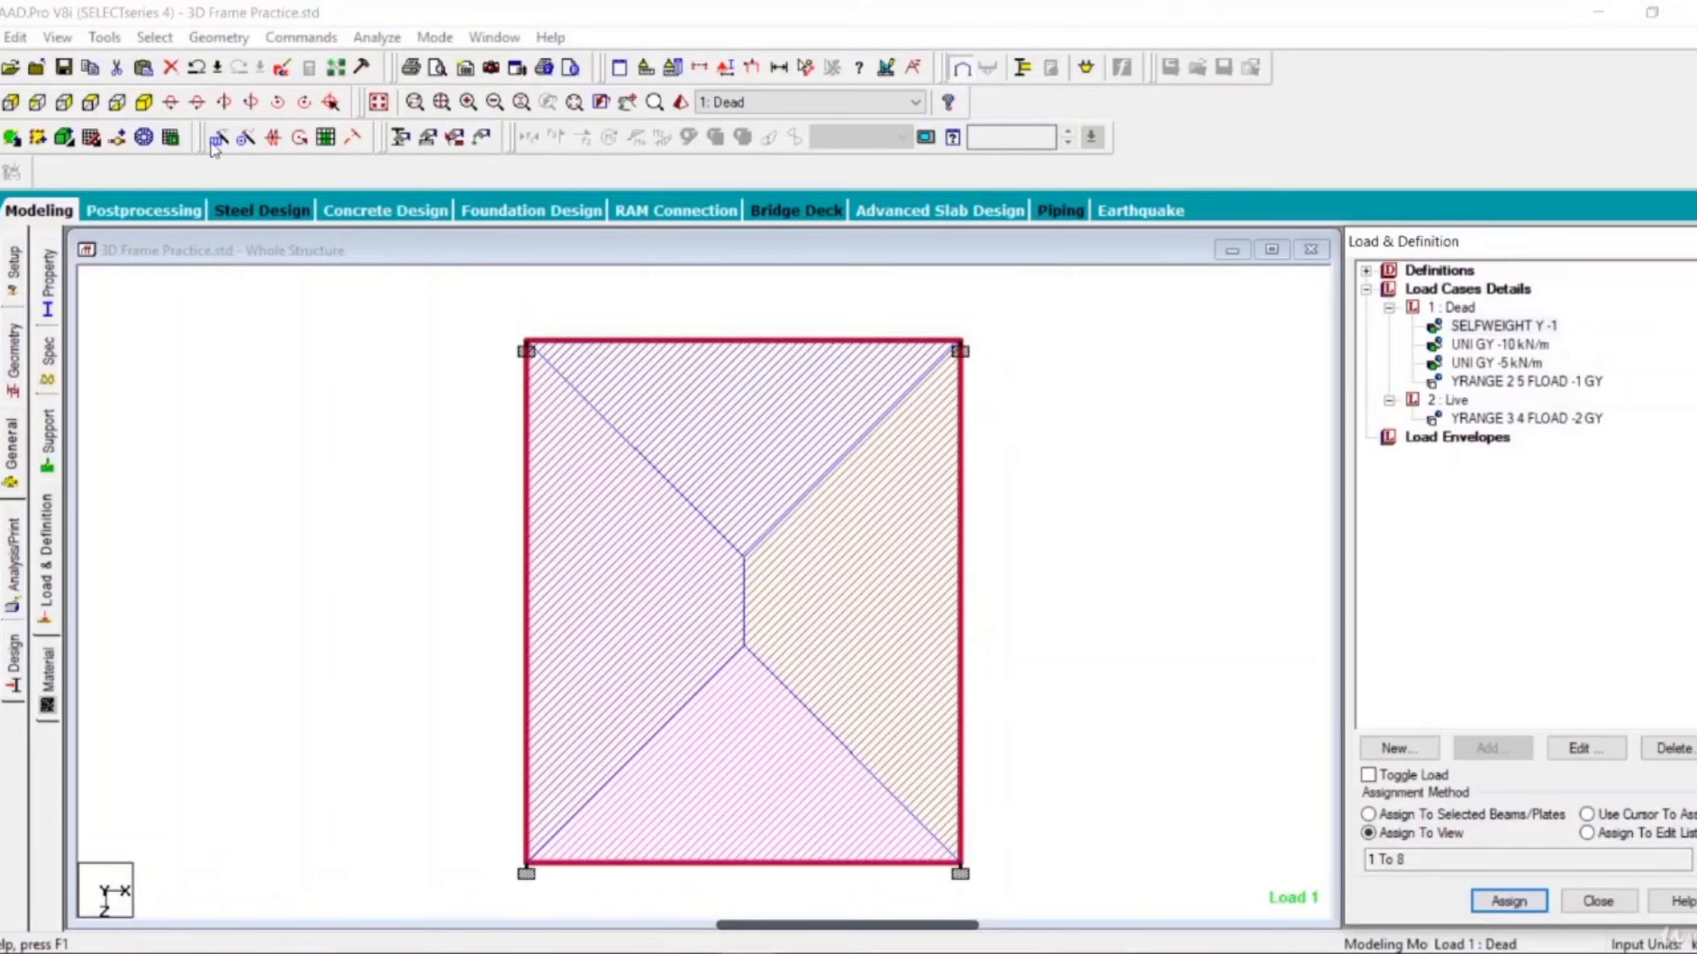
pyautogui.click(145, 101)
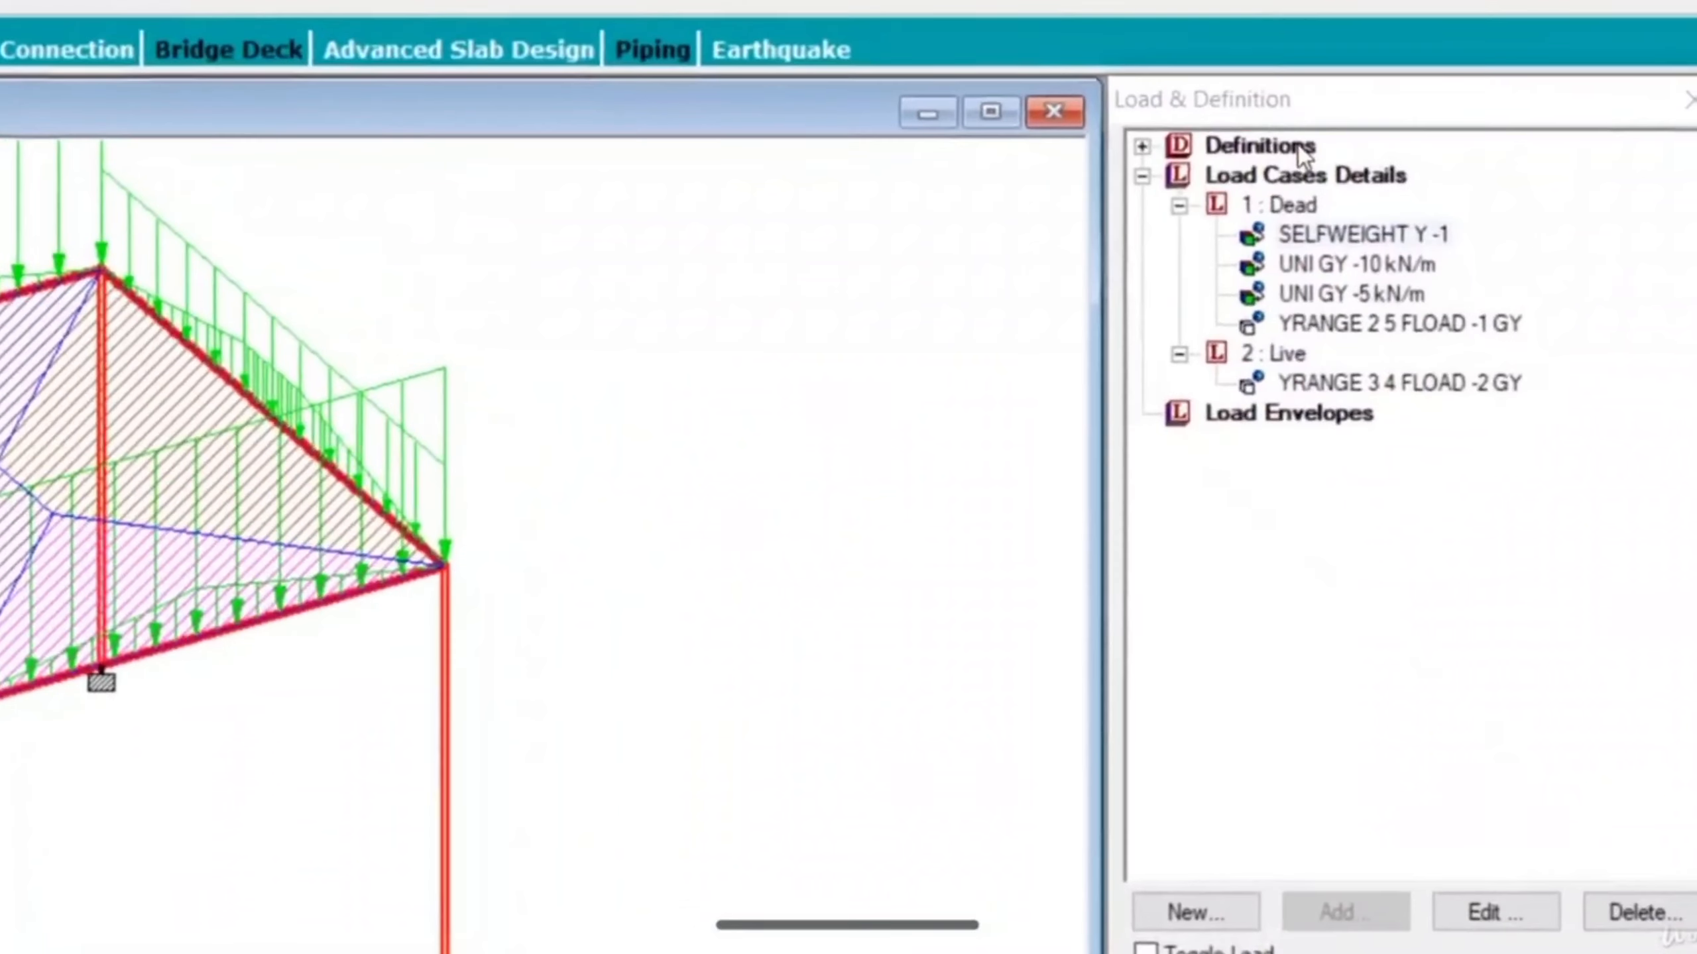
# Start defining a new Normal load combination under Load Cases Details and set its default factor to 1.5.
pyautogui.click(1302, 180)
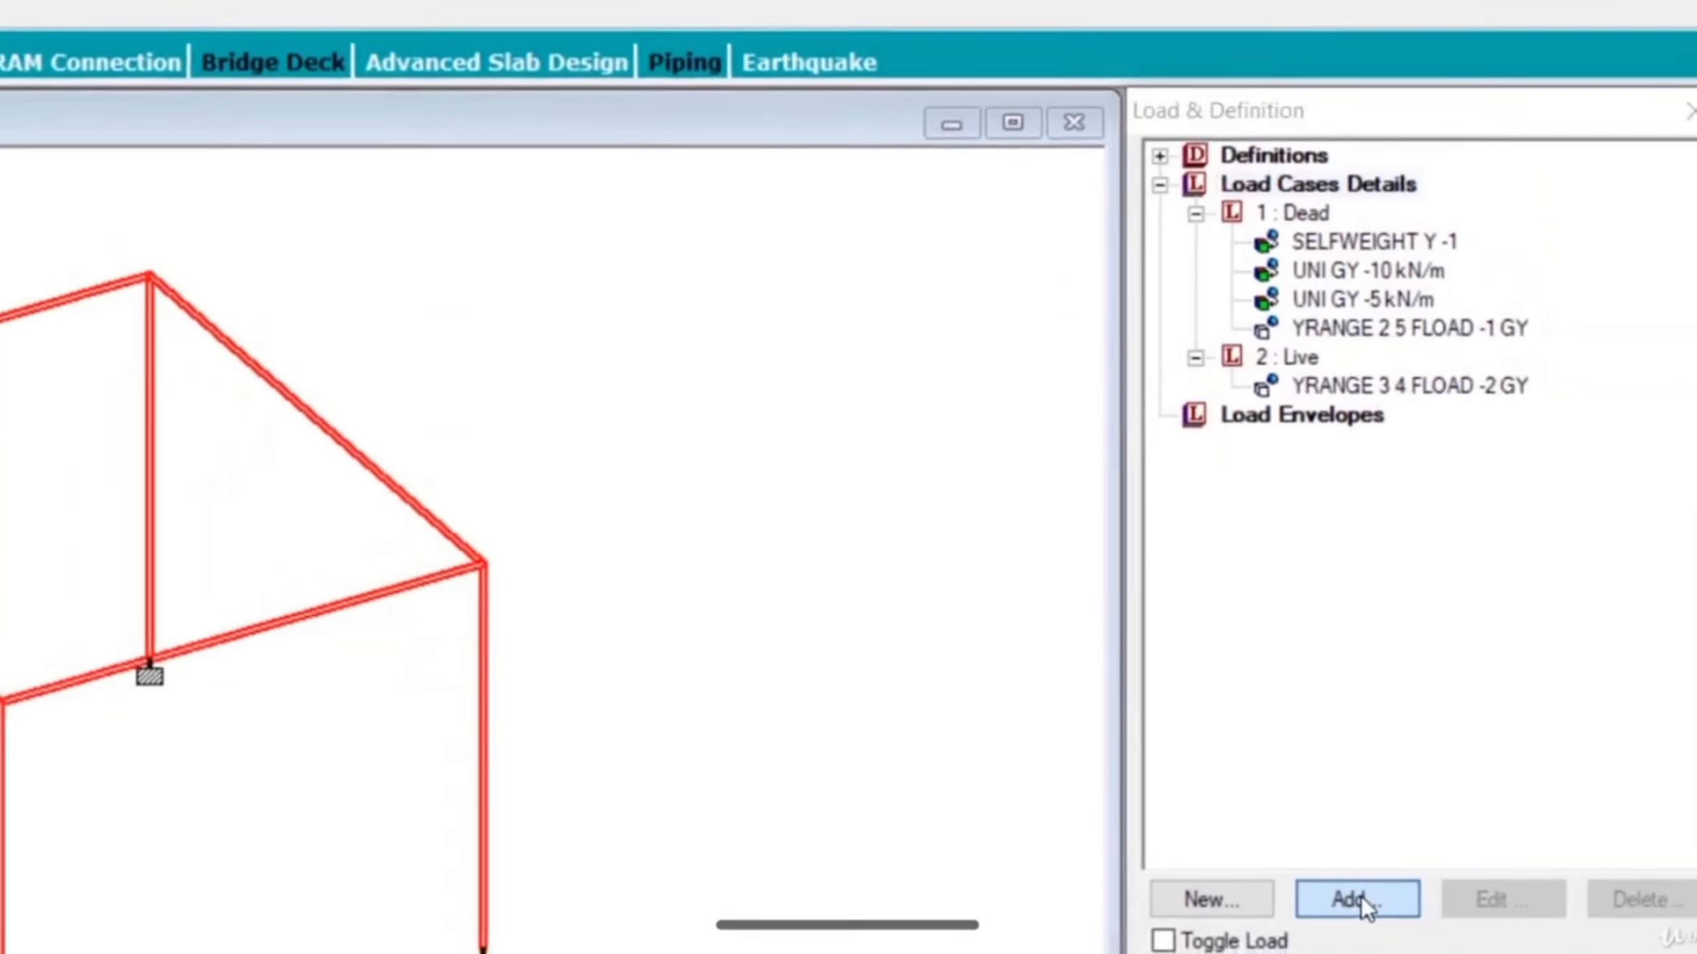
pyautogui.click(1346, 930)
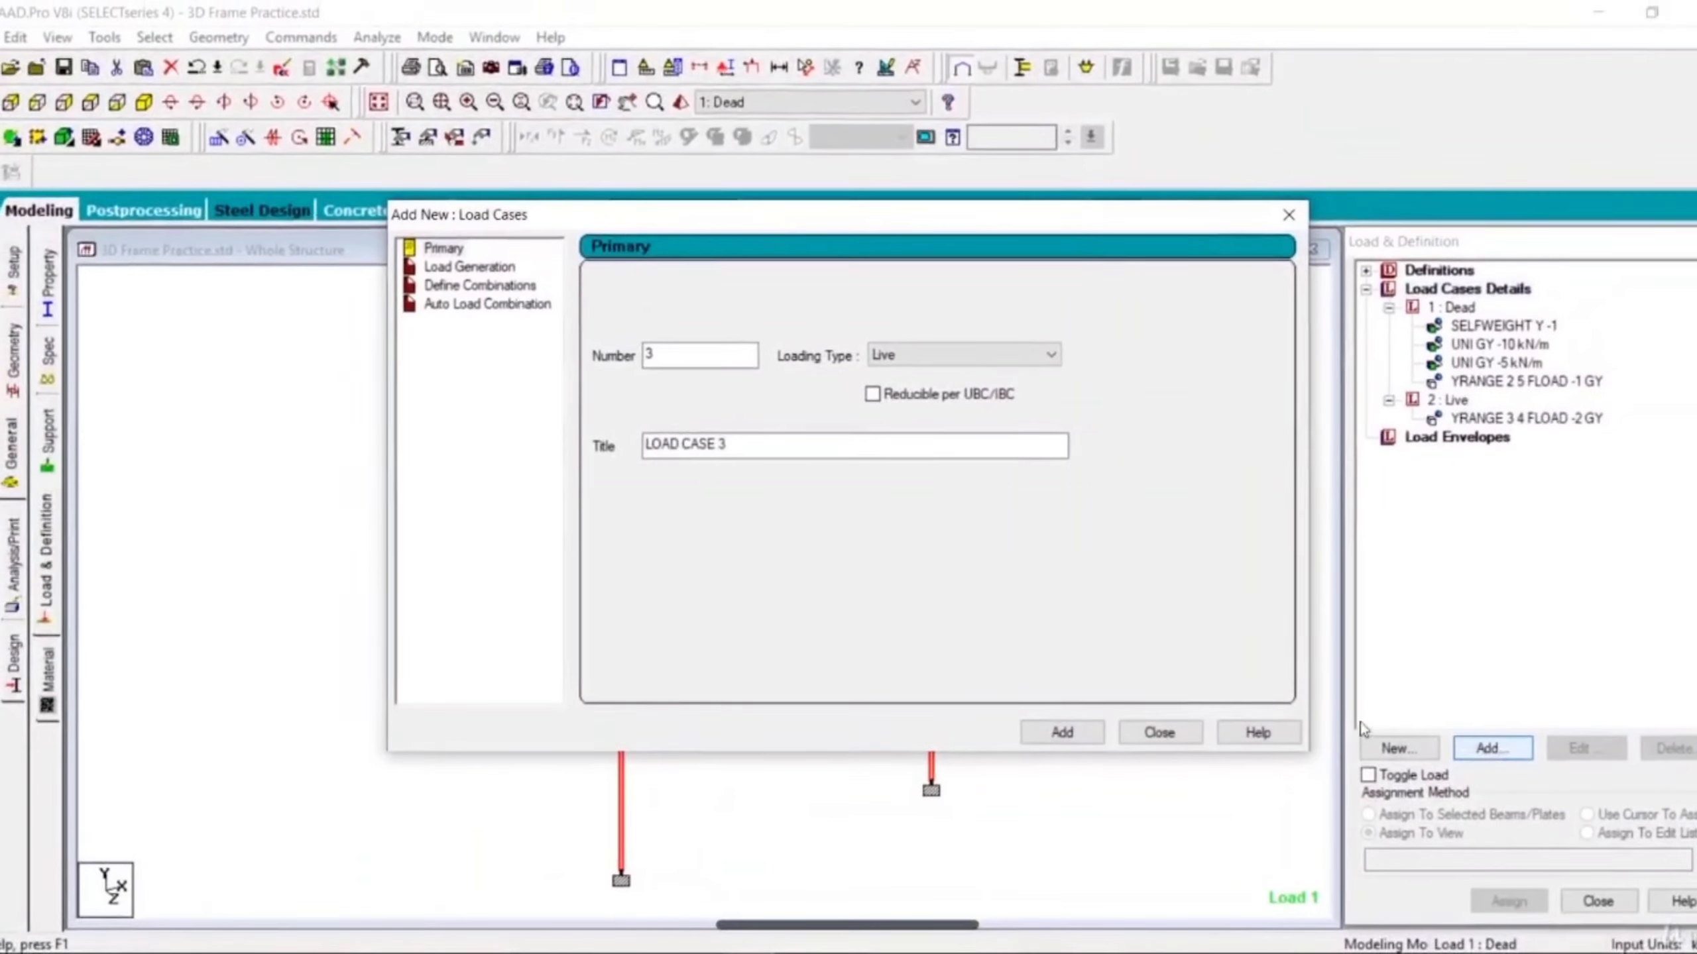
pyautogui.click(480, 286)
pyautogui.moveTo(537, 226); pyautogui.dragTo(970, 190)
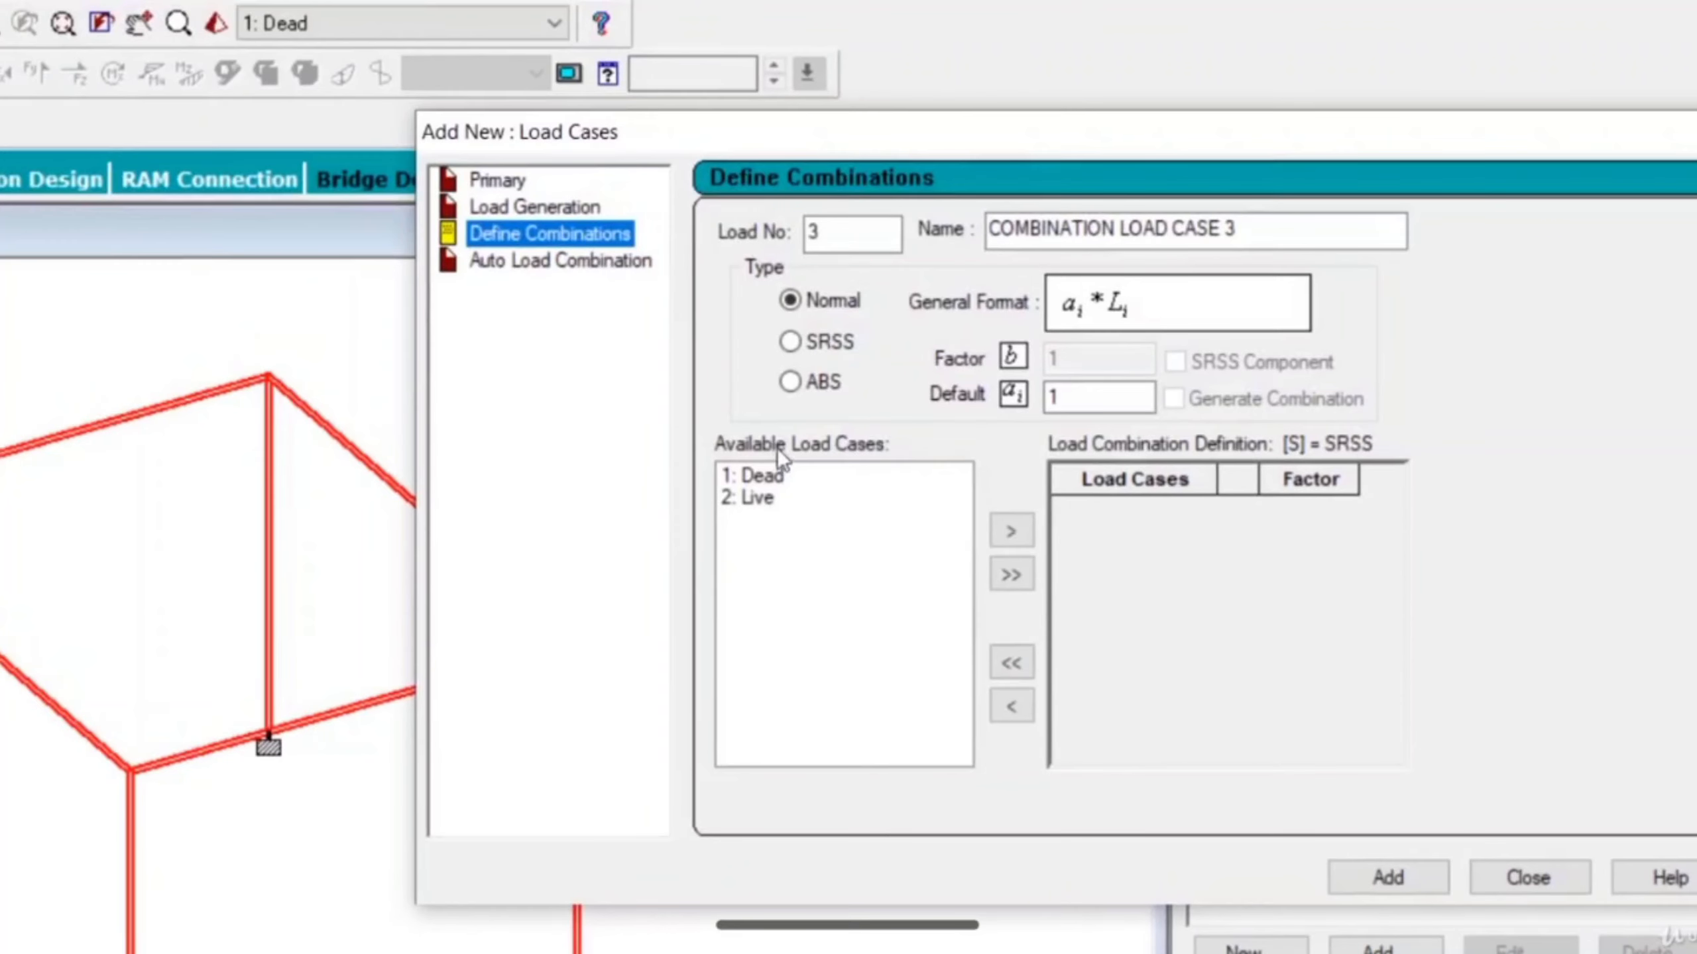
pyautogui.click(758, 479)
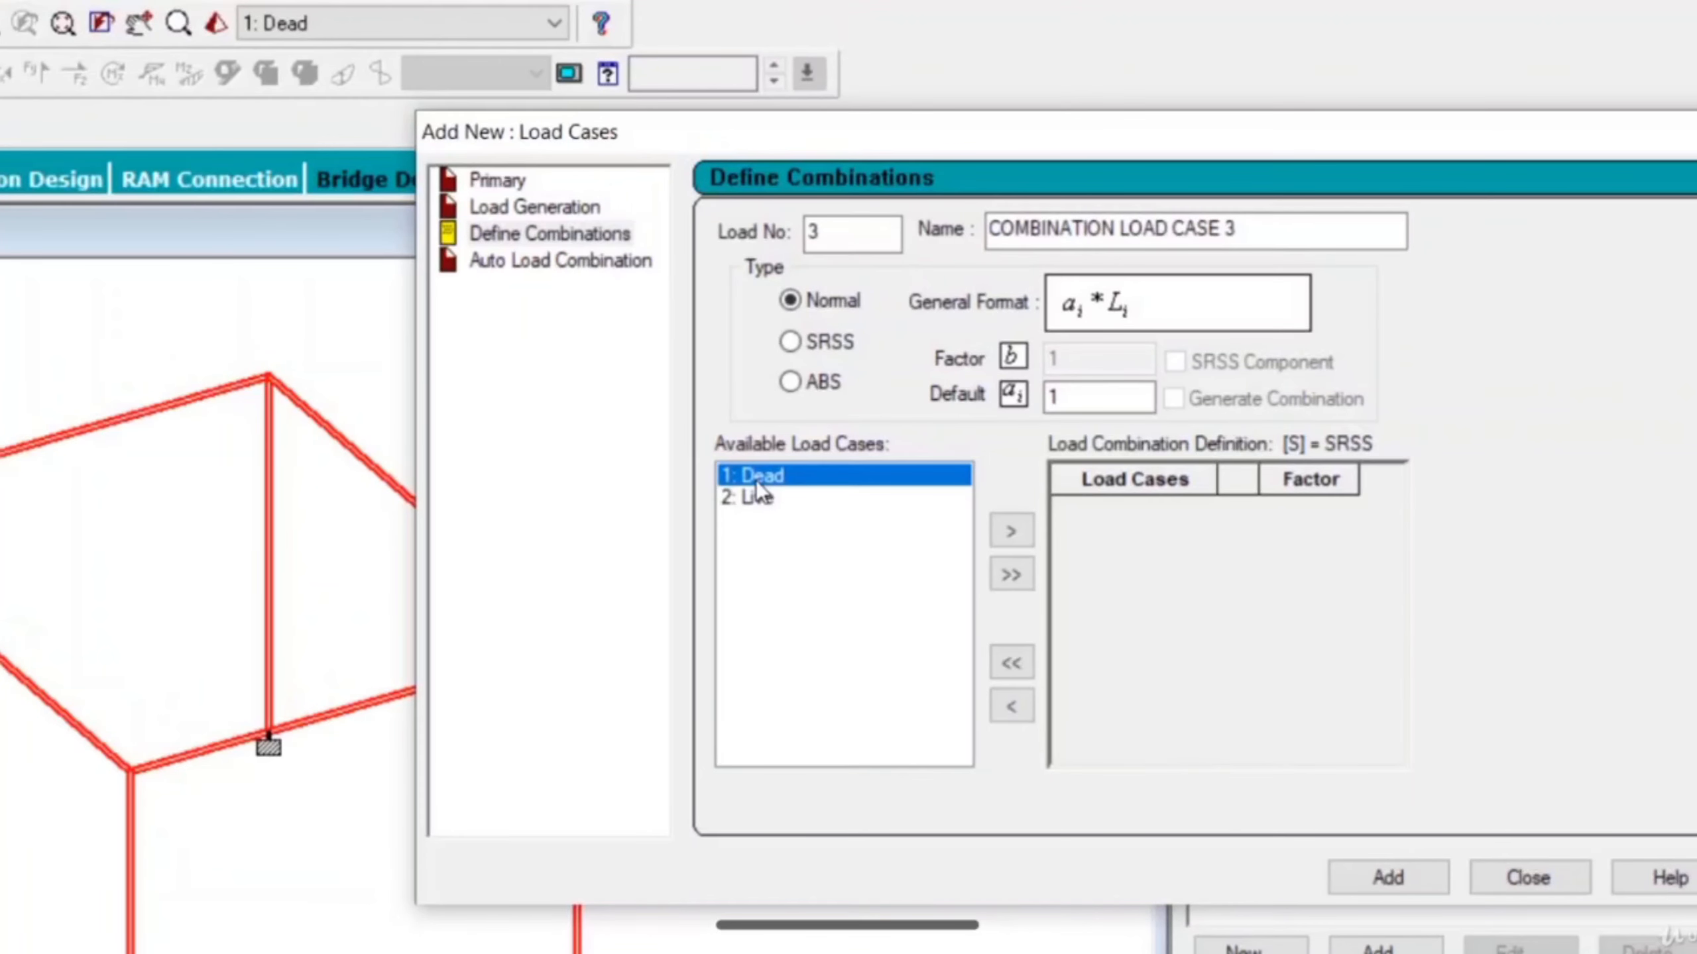
pyautogui.click(1106, 398)
pyautogui.write('.5')
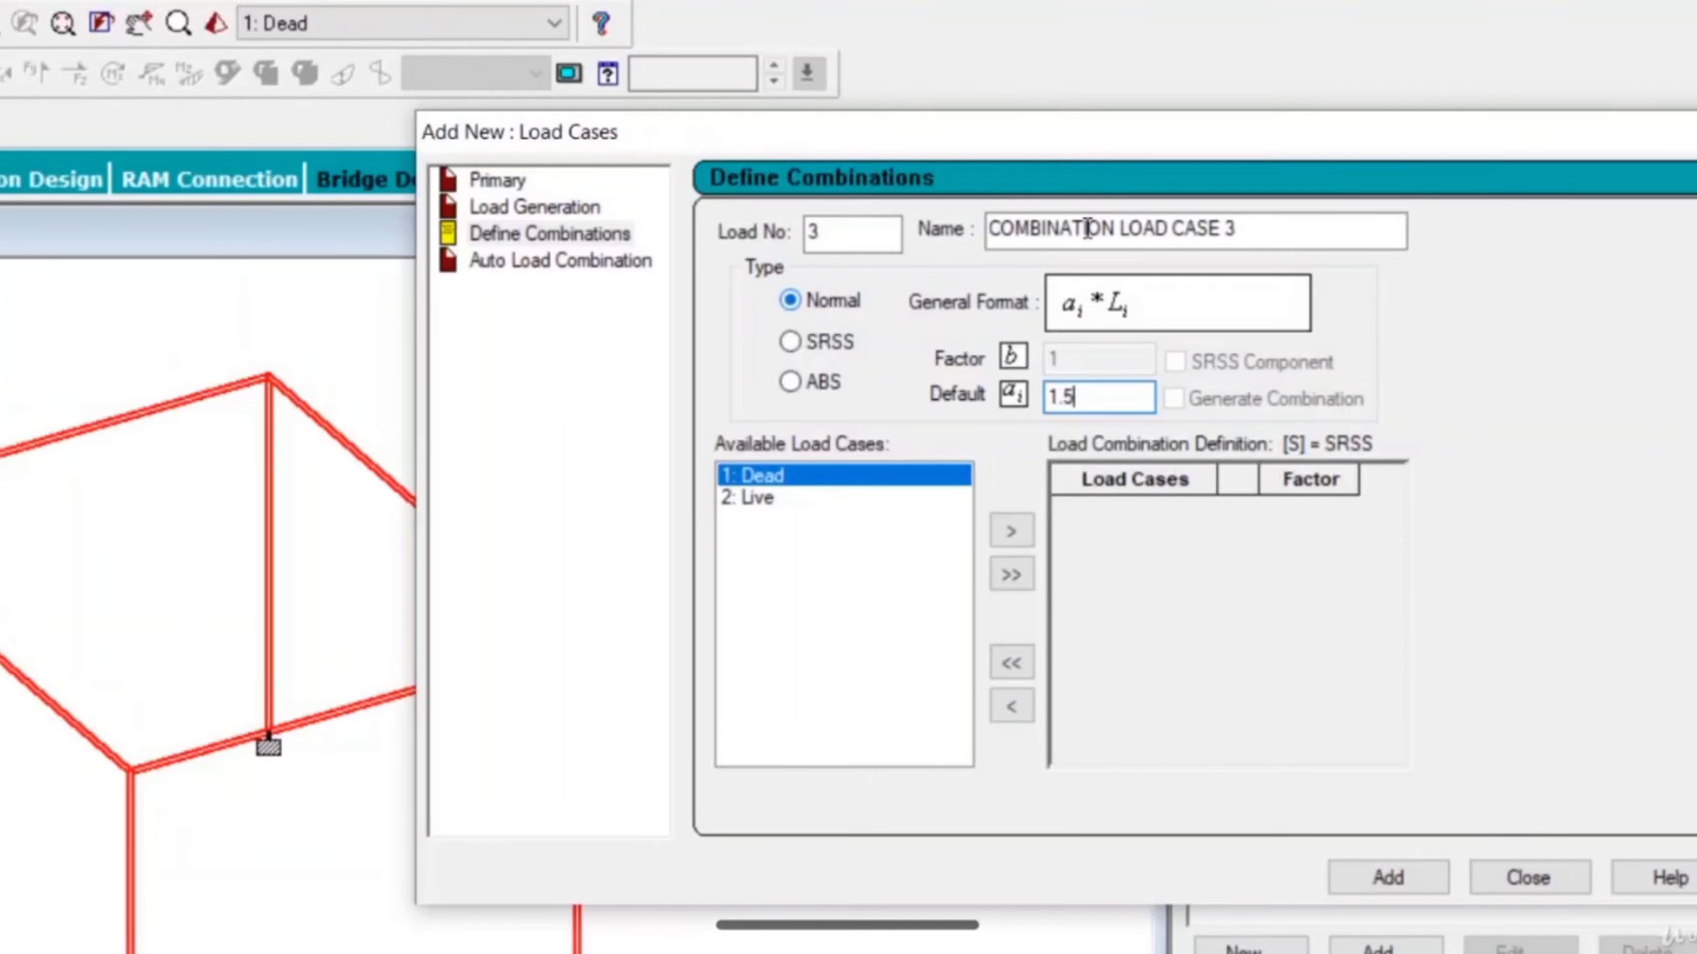
# Name the combination 1.5 (DL+LL) and include the Dead load case in its definition.
pyautogui.moveTo(1281, 228); pyautogui.dragTo(938, 278)
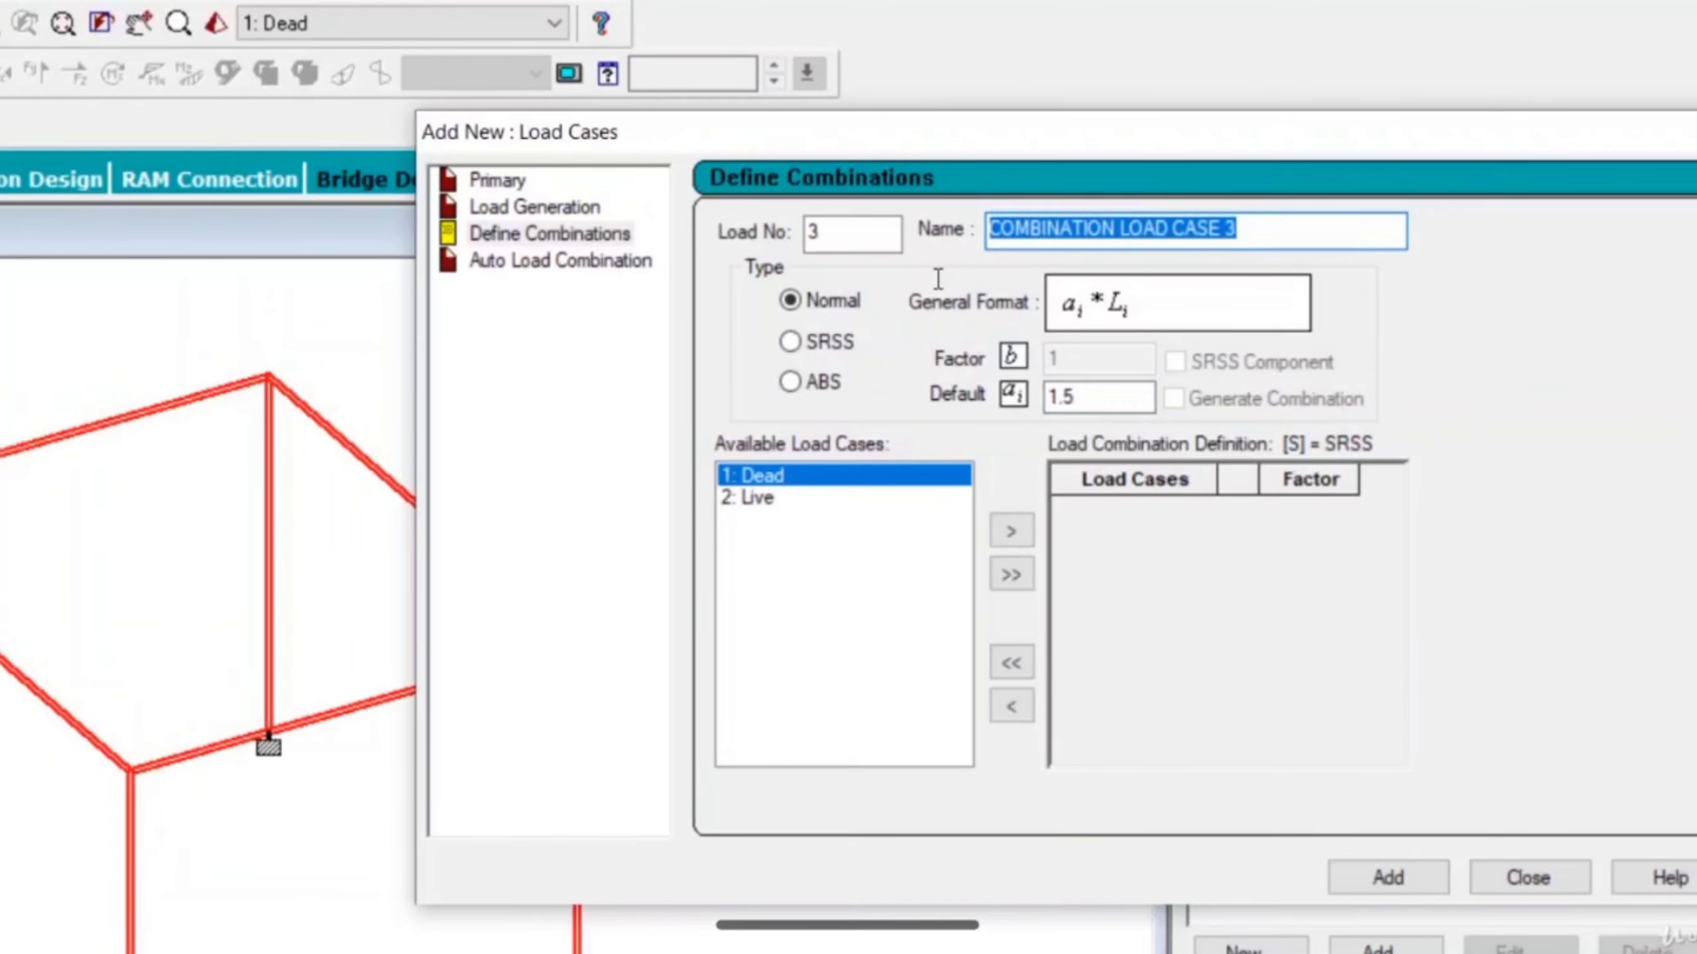
pyautogui.write('1.5')
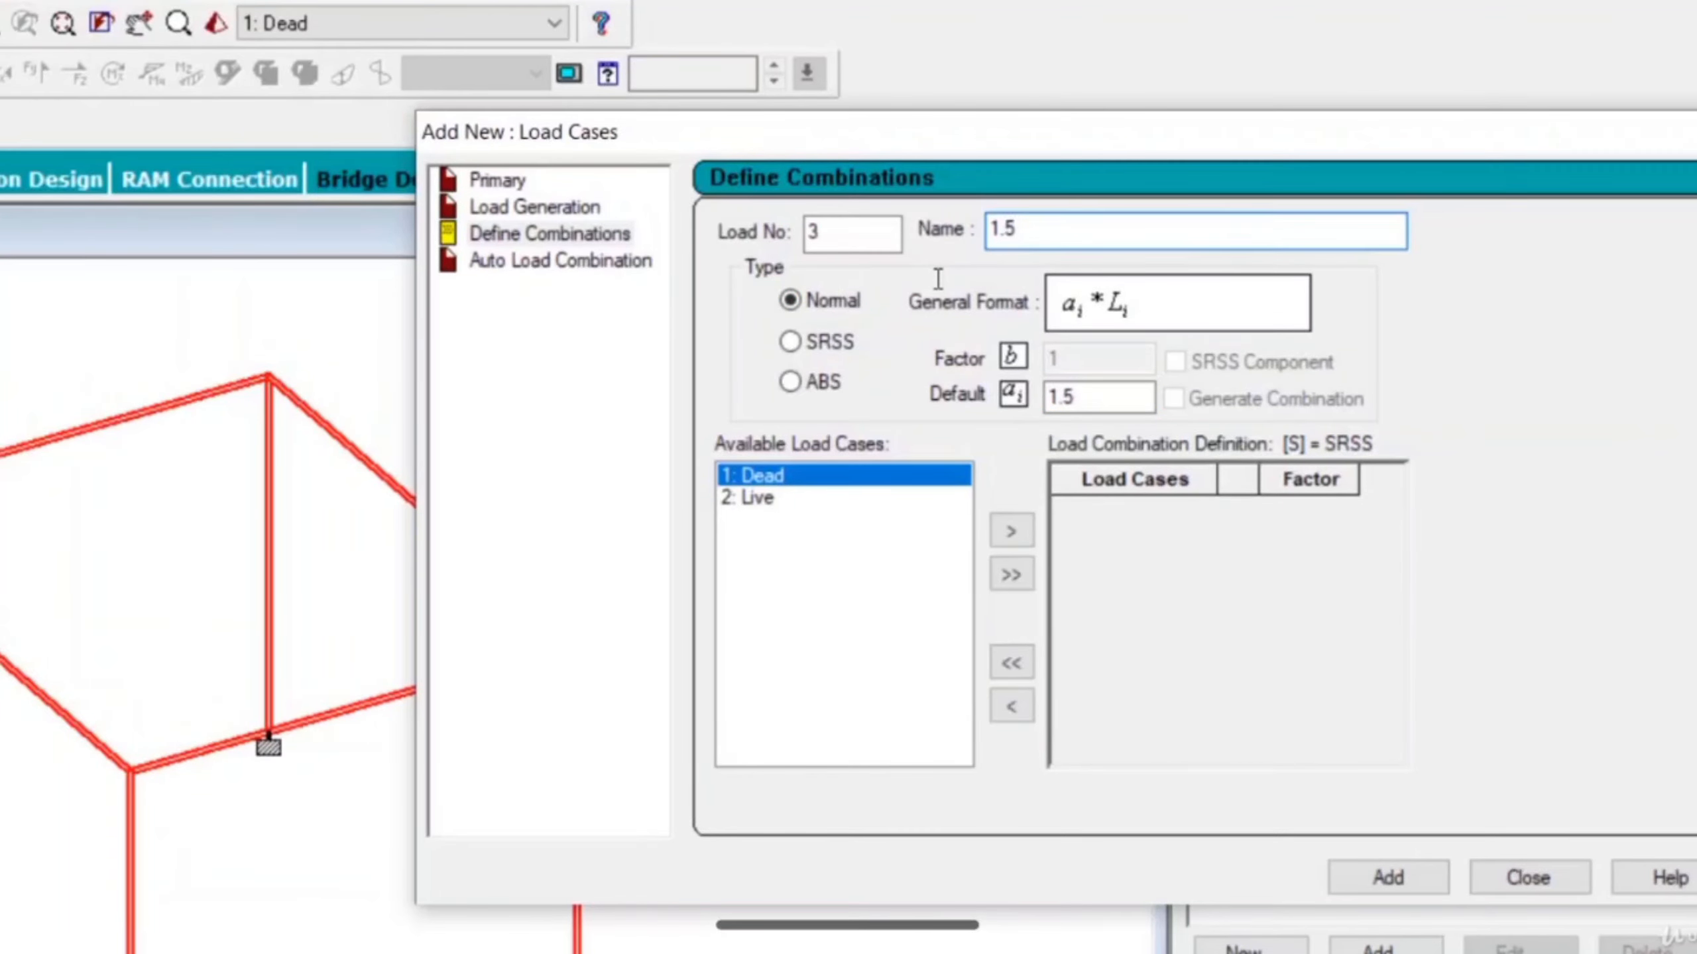
pyautogui.write(' (DL+LL)')
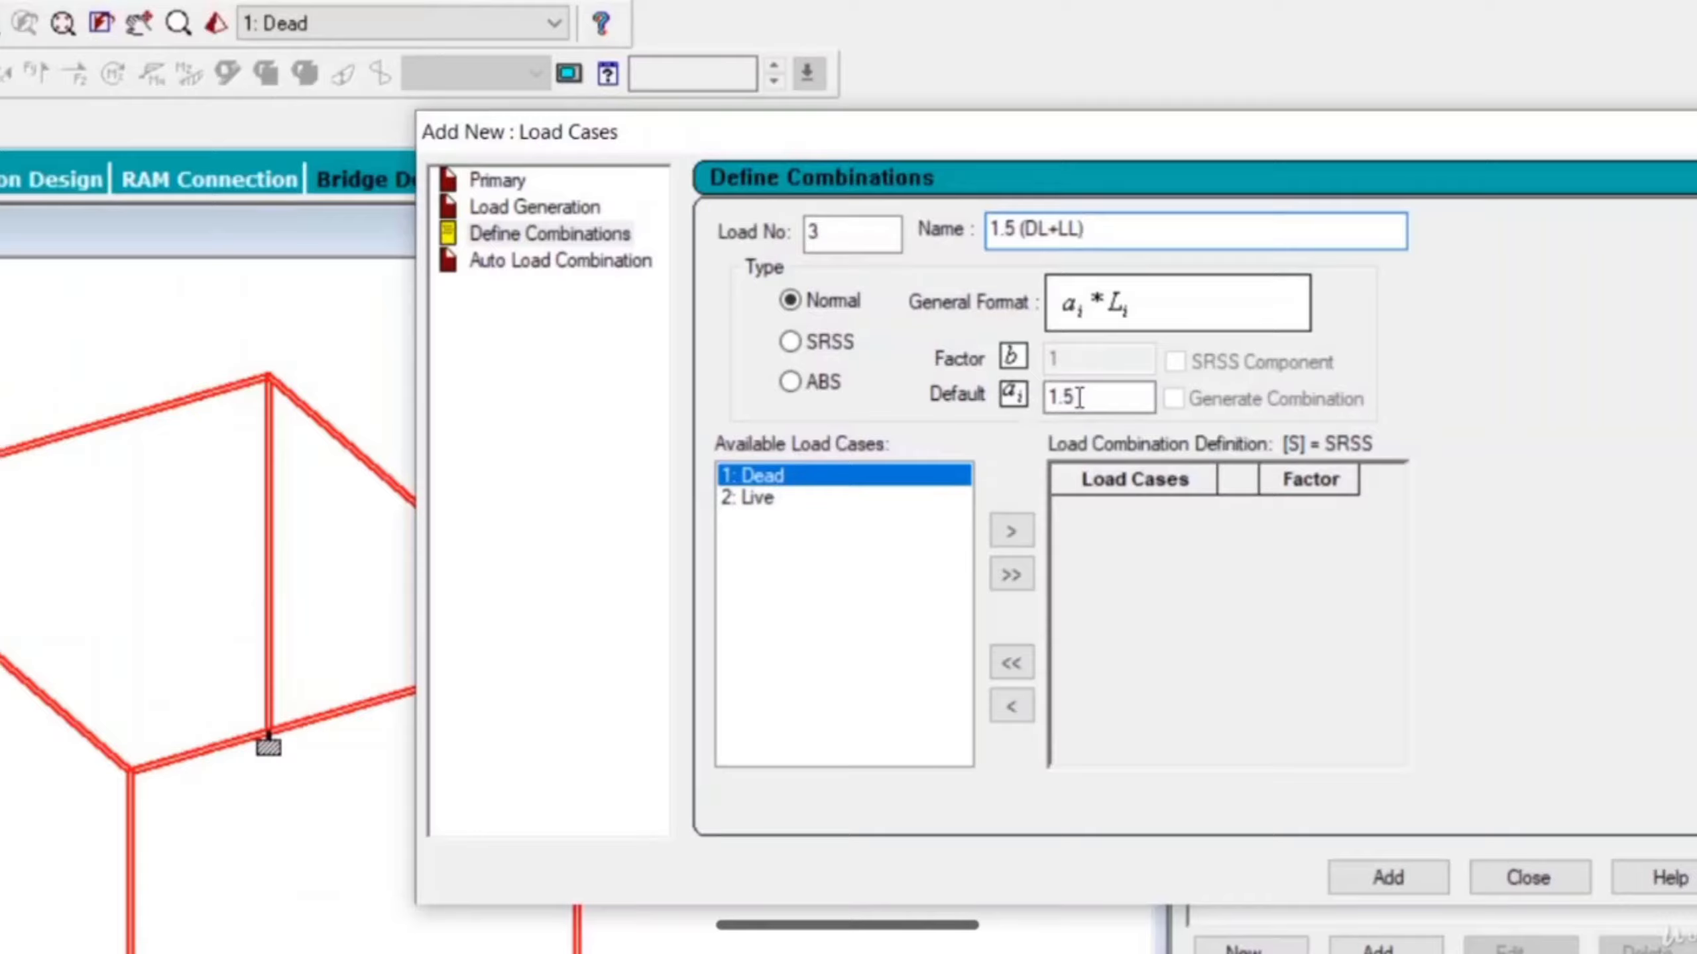
pyautogui.click(1010, 530)
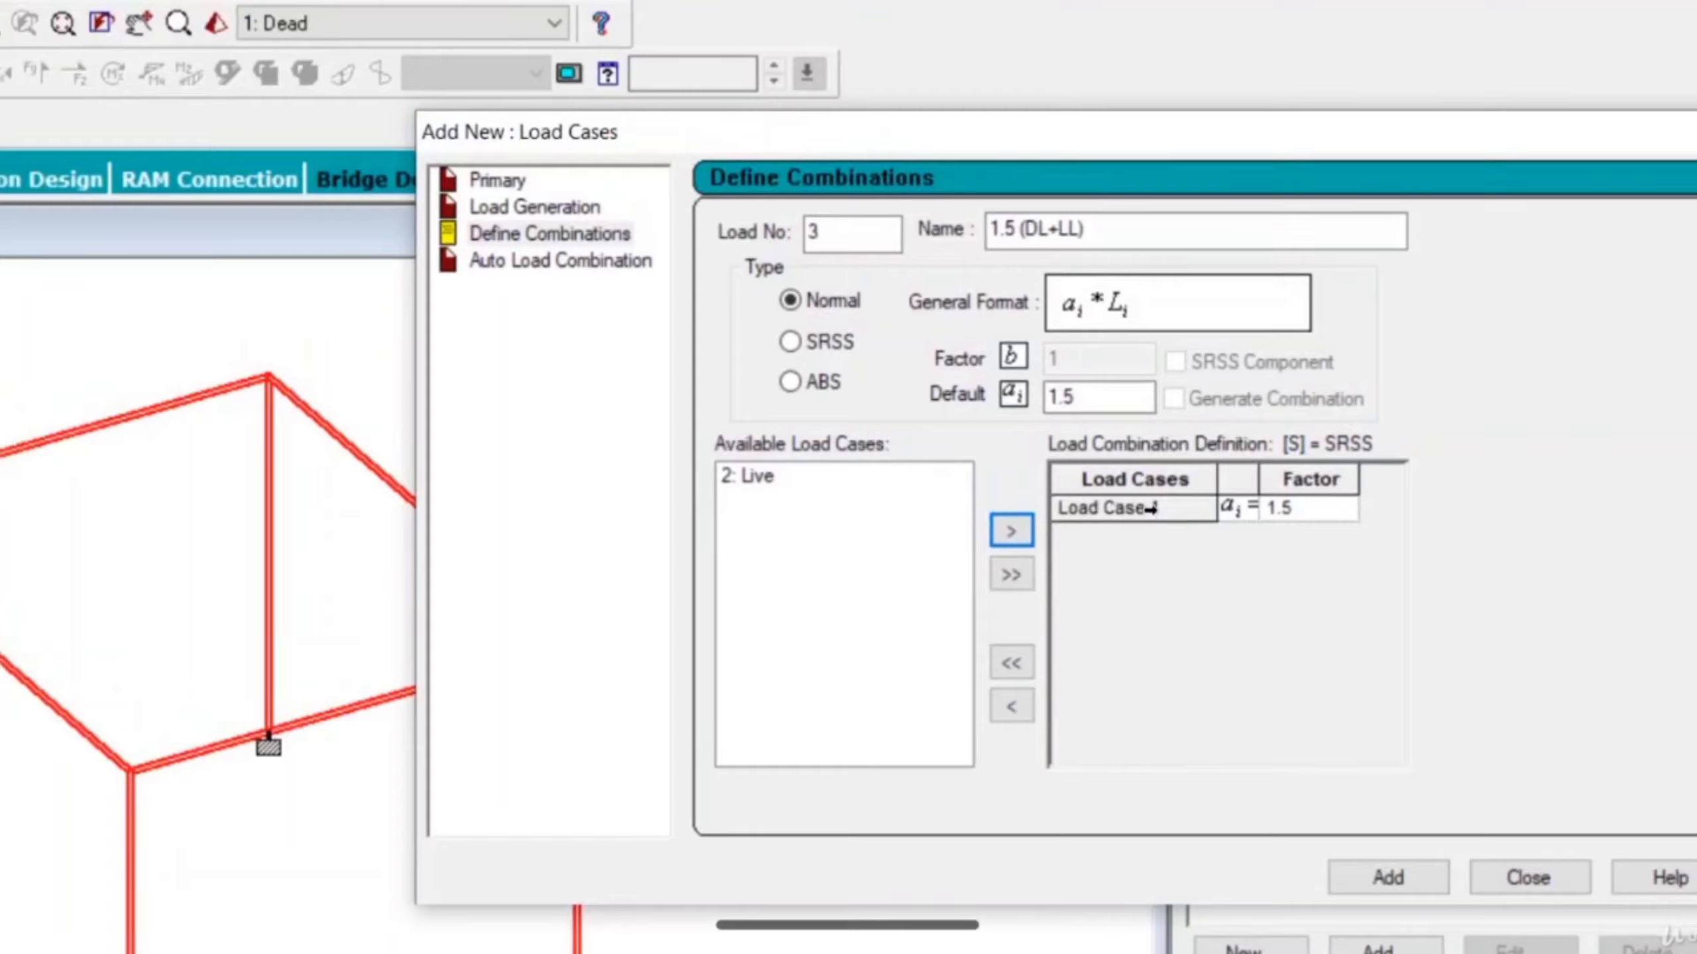
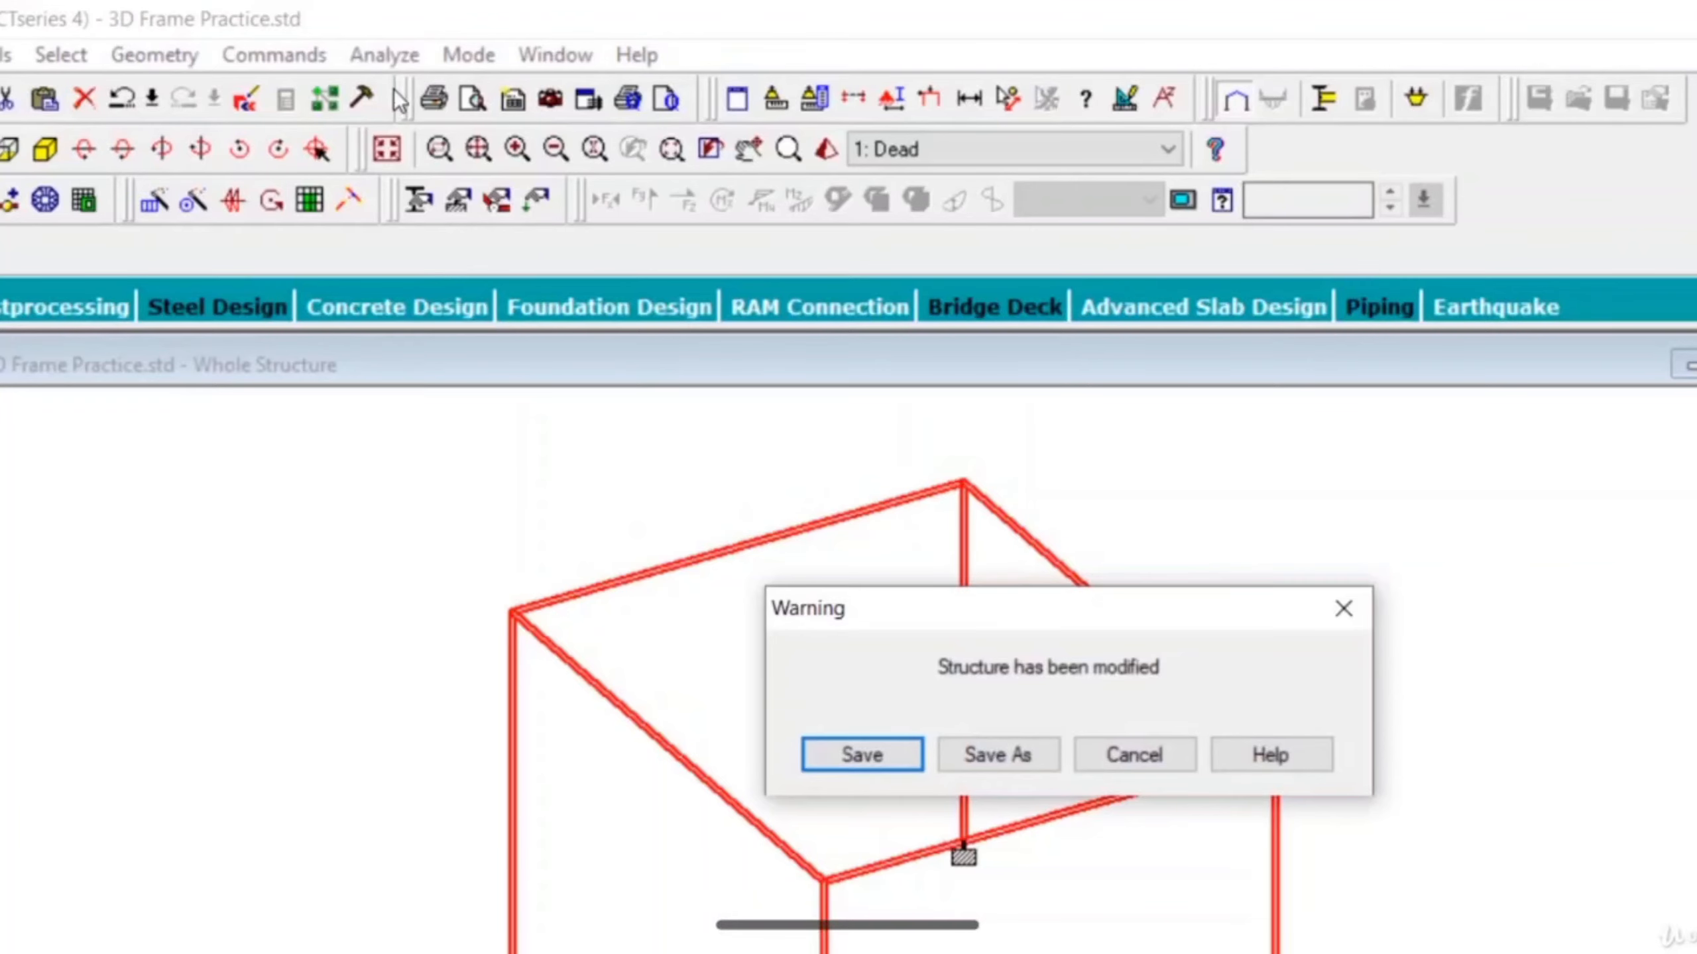
# Save the modified structure to run the analysis, and finish the run staying in modeling mode.
pyautogui.click(880, 756)
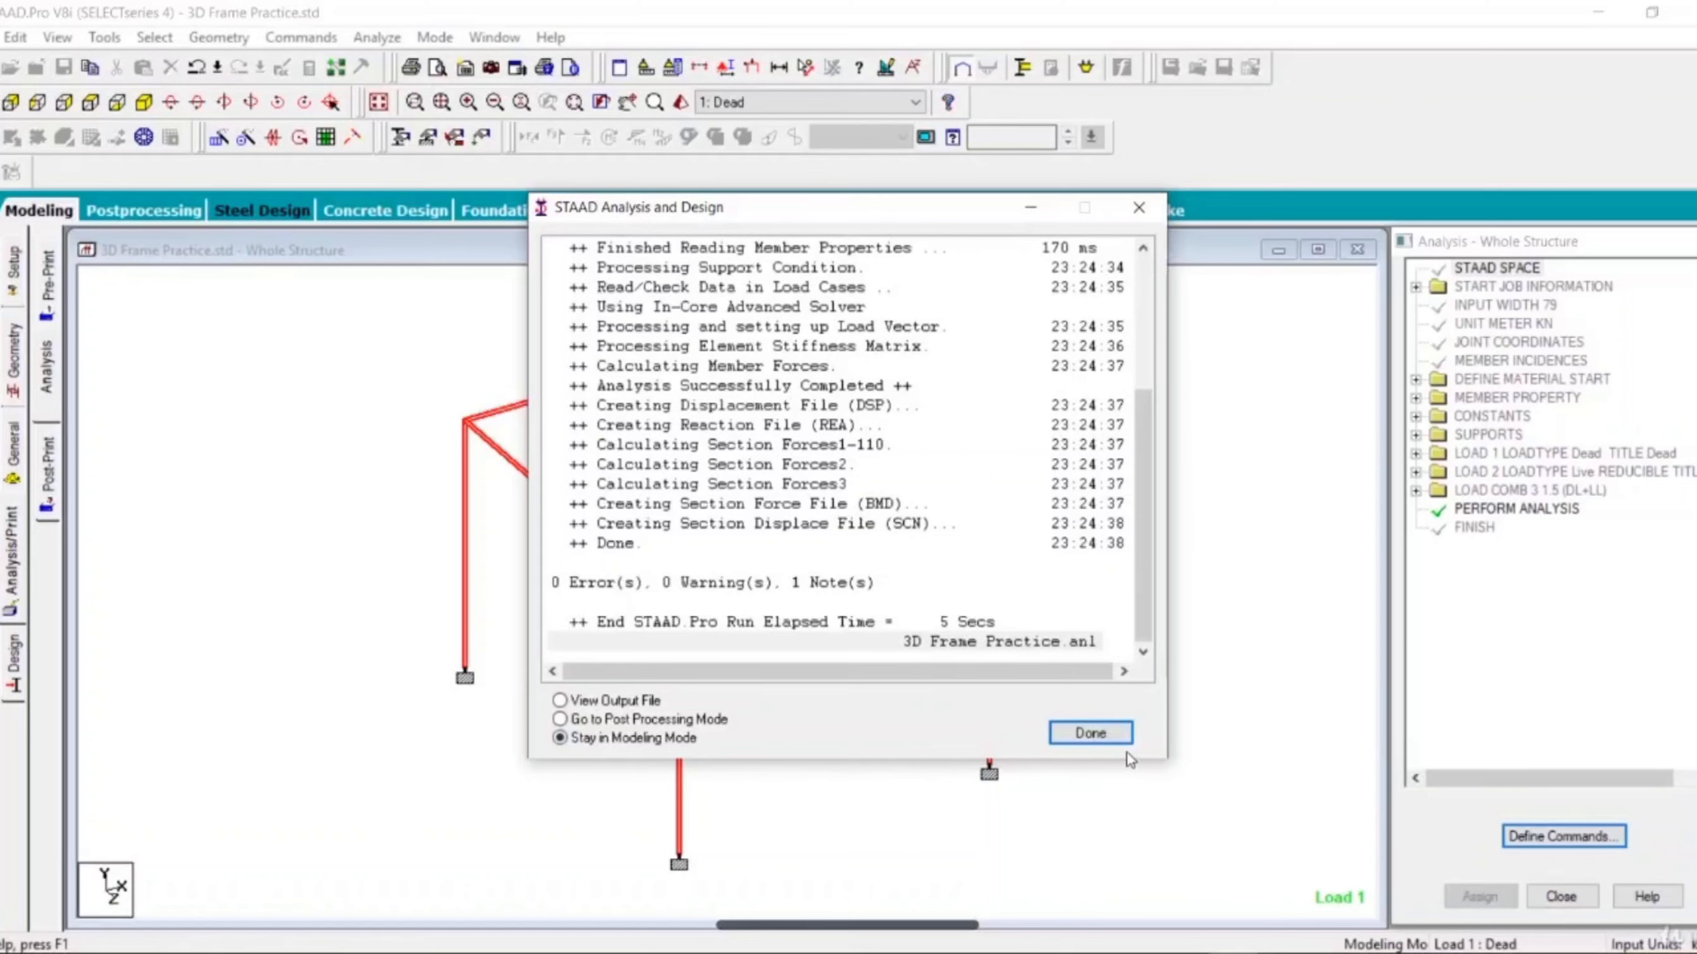
pyautogui.click(1109, 727)
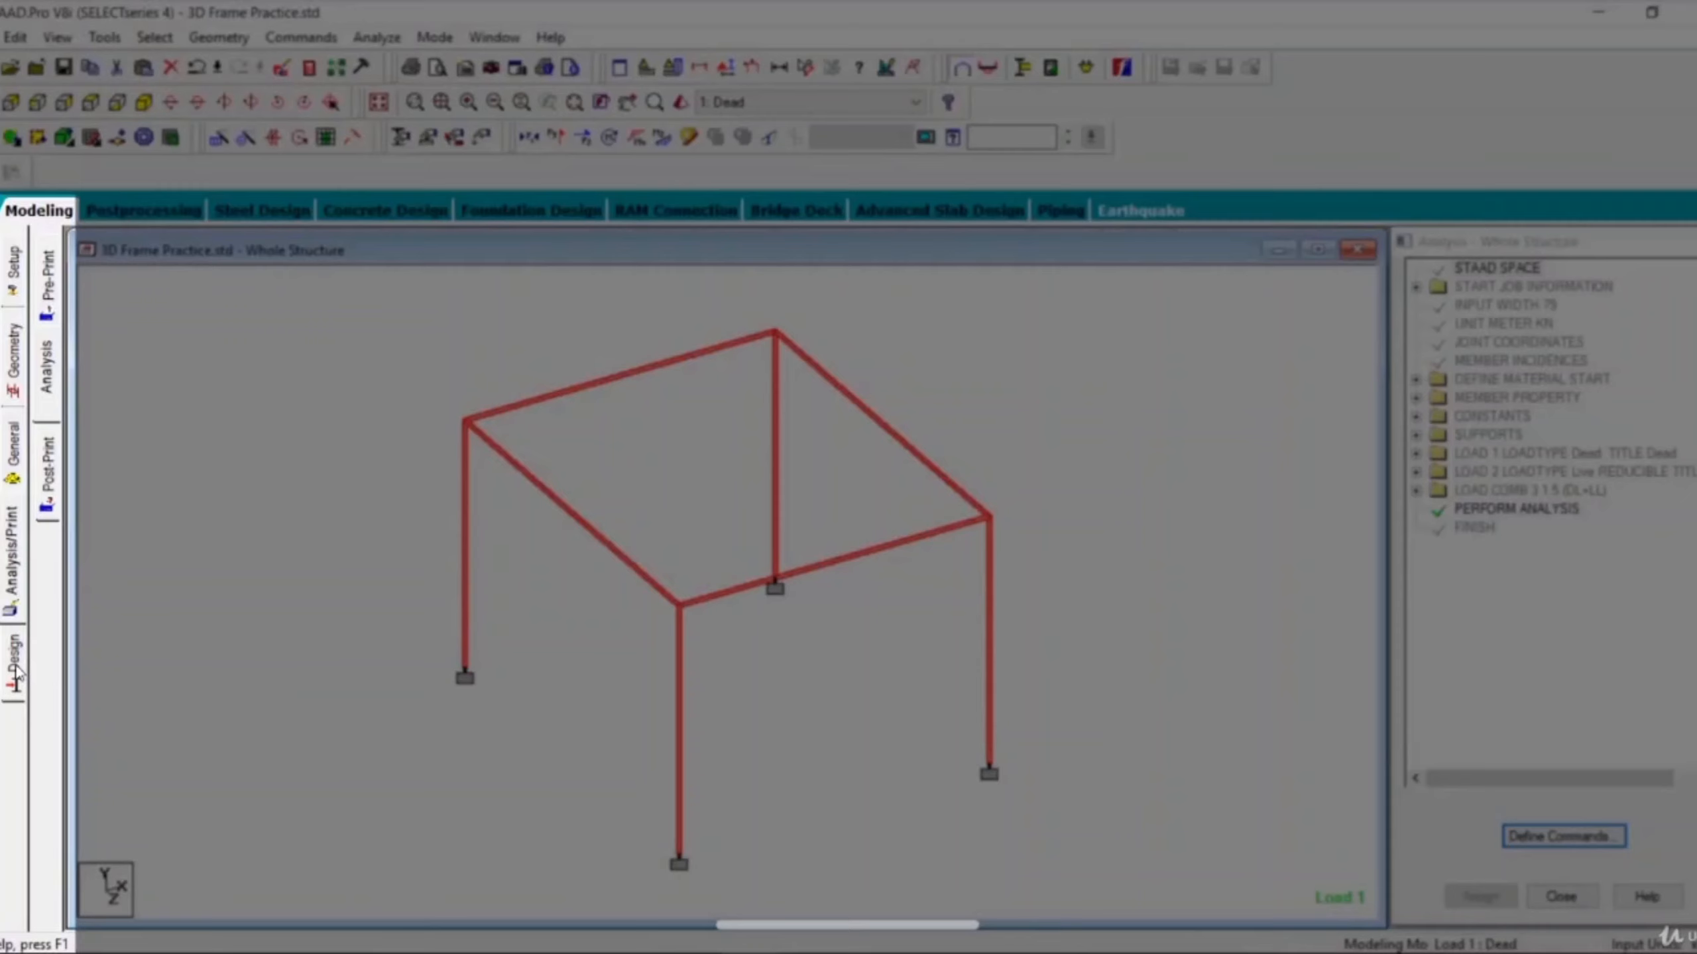
# Go to the concrete design settings and set the current design code to IS456.
pyautogui.click(16, 671)
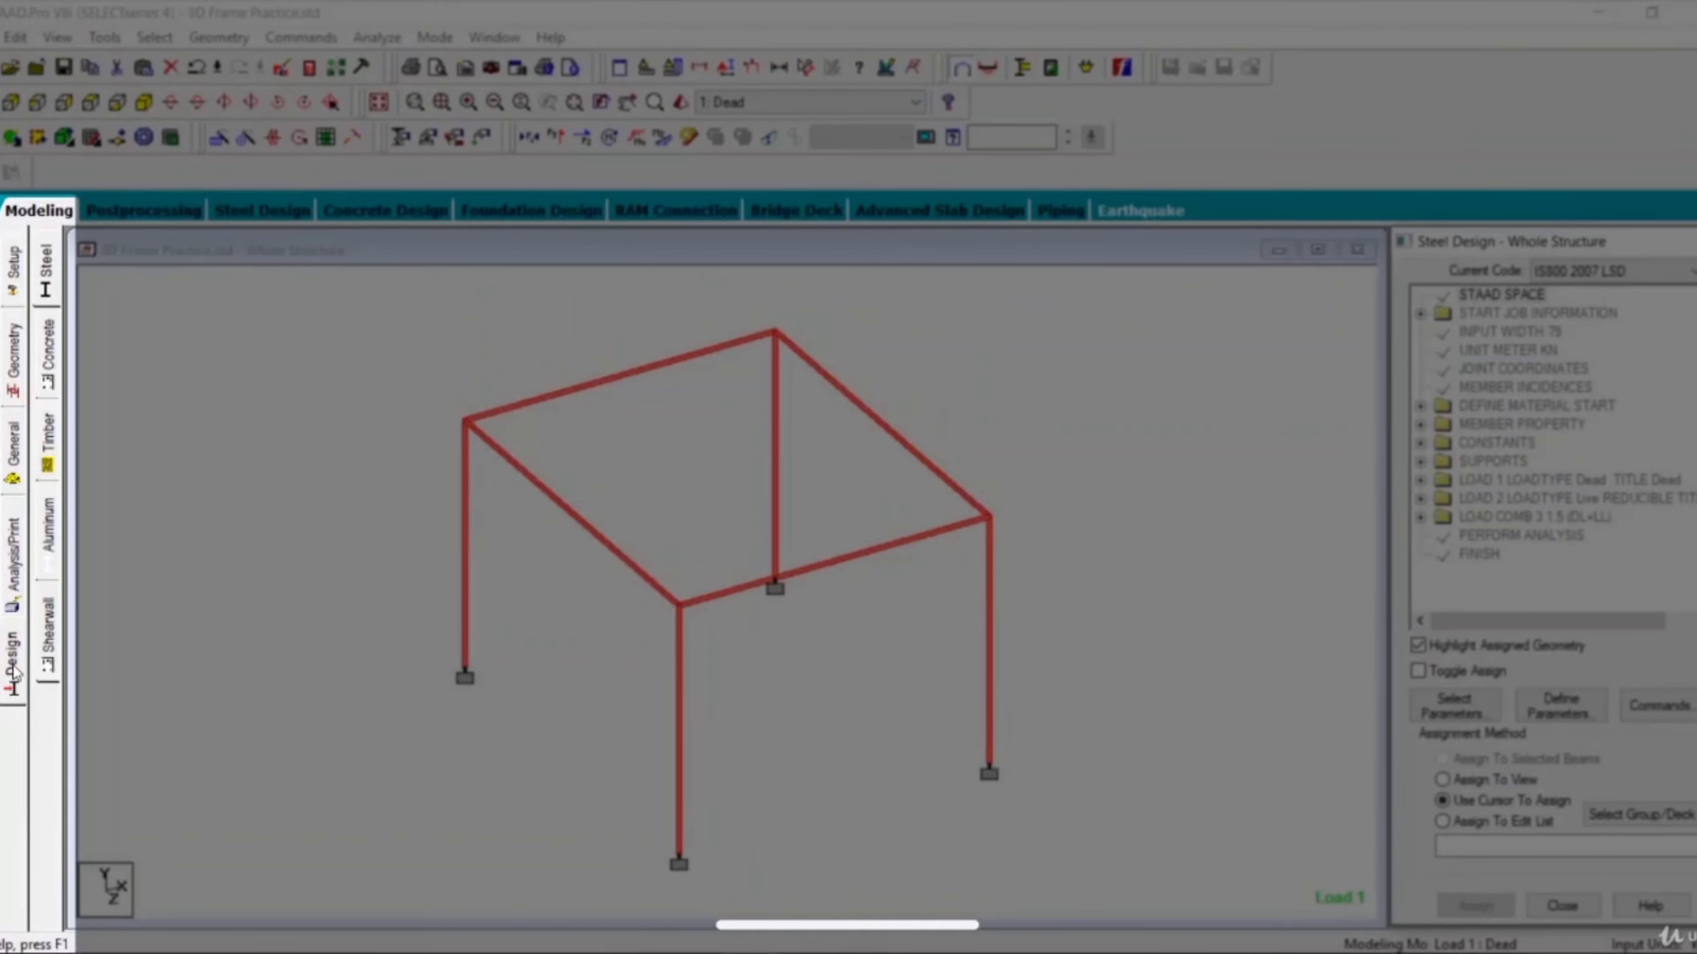
pyautogui.click(46, 367)
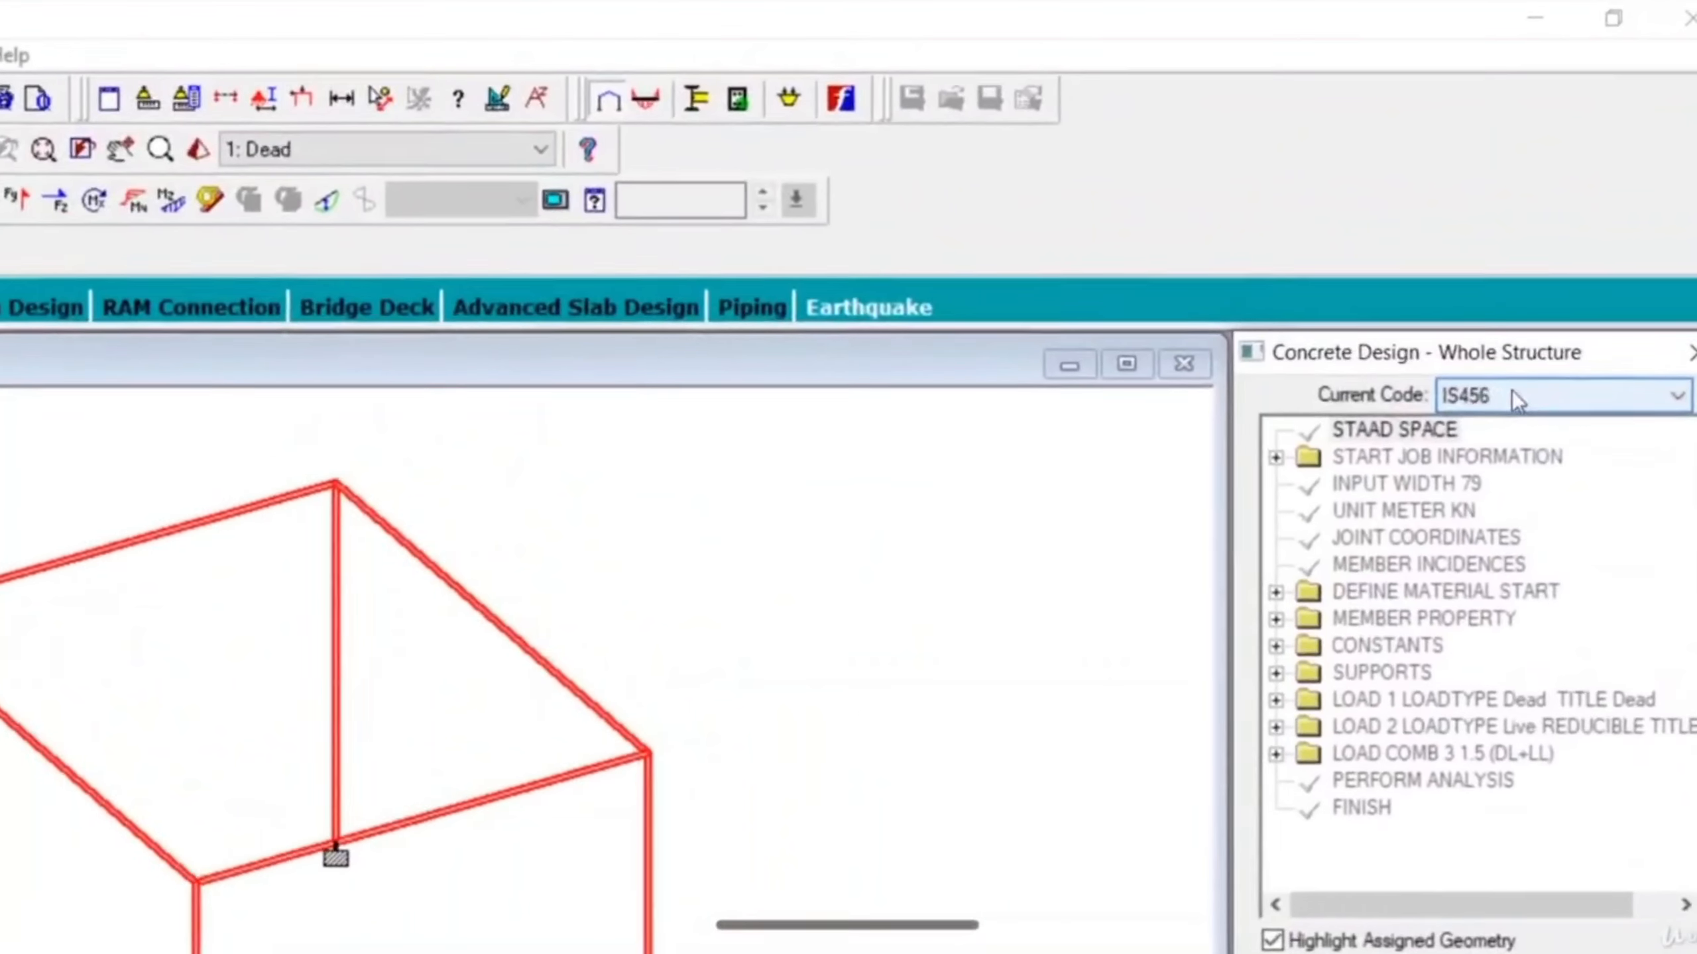
pyautogui.click(1584, 274)
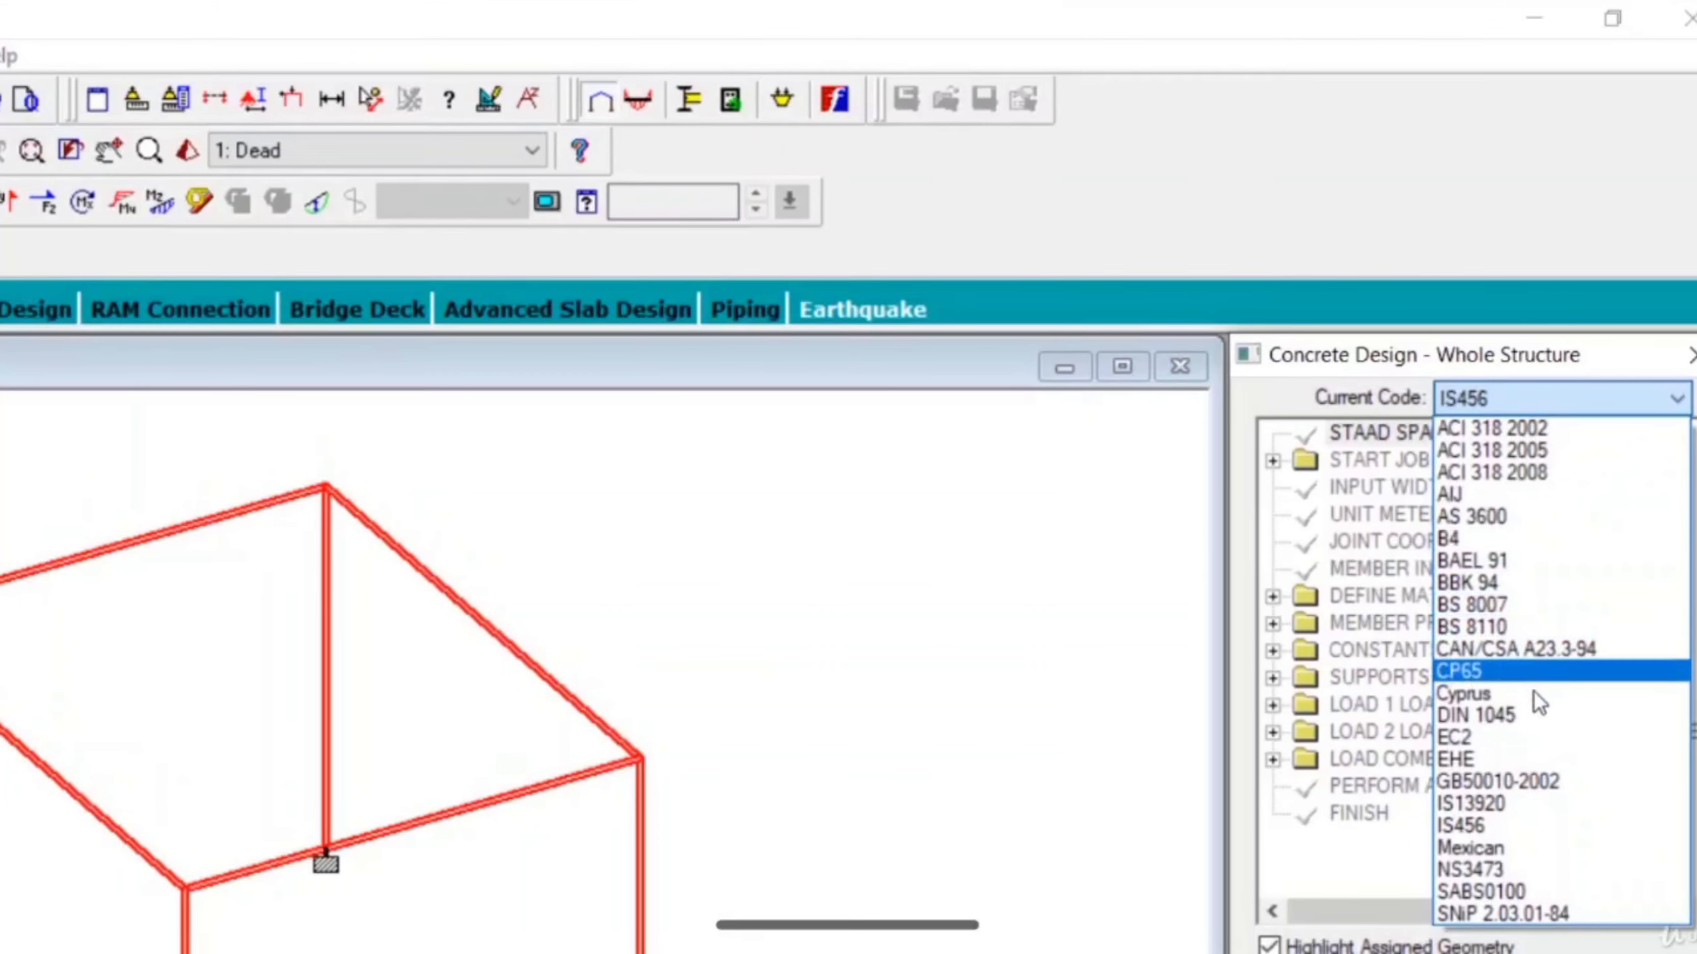
pyautogui.click(1494, 823)
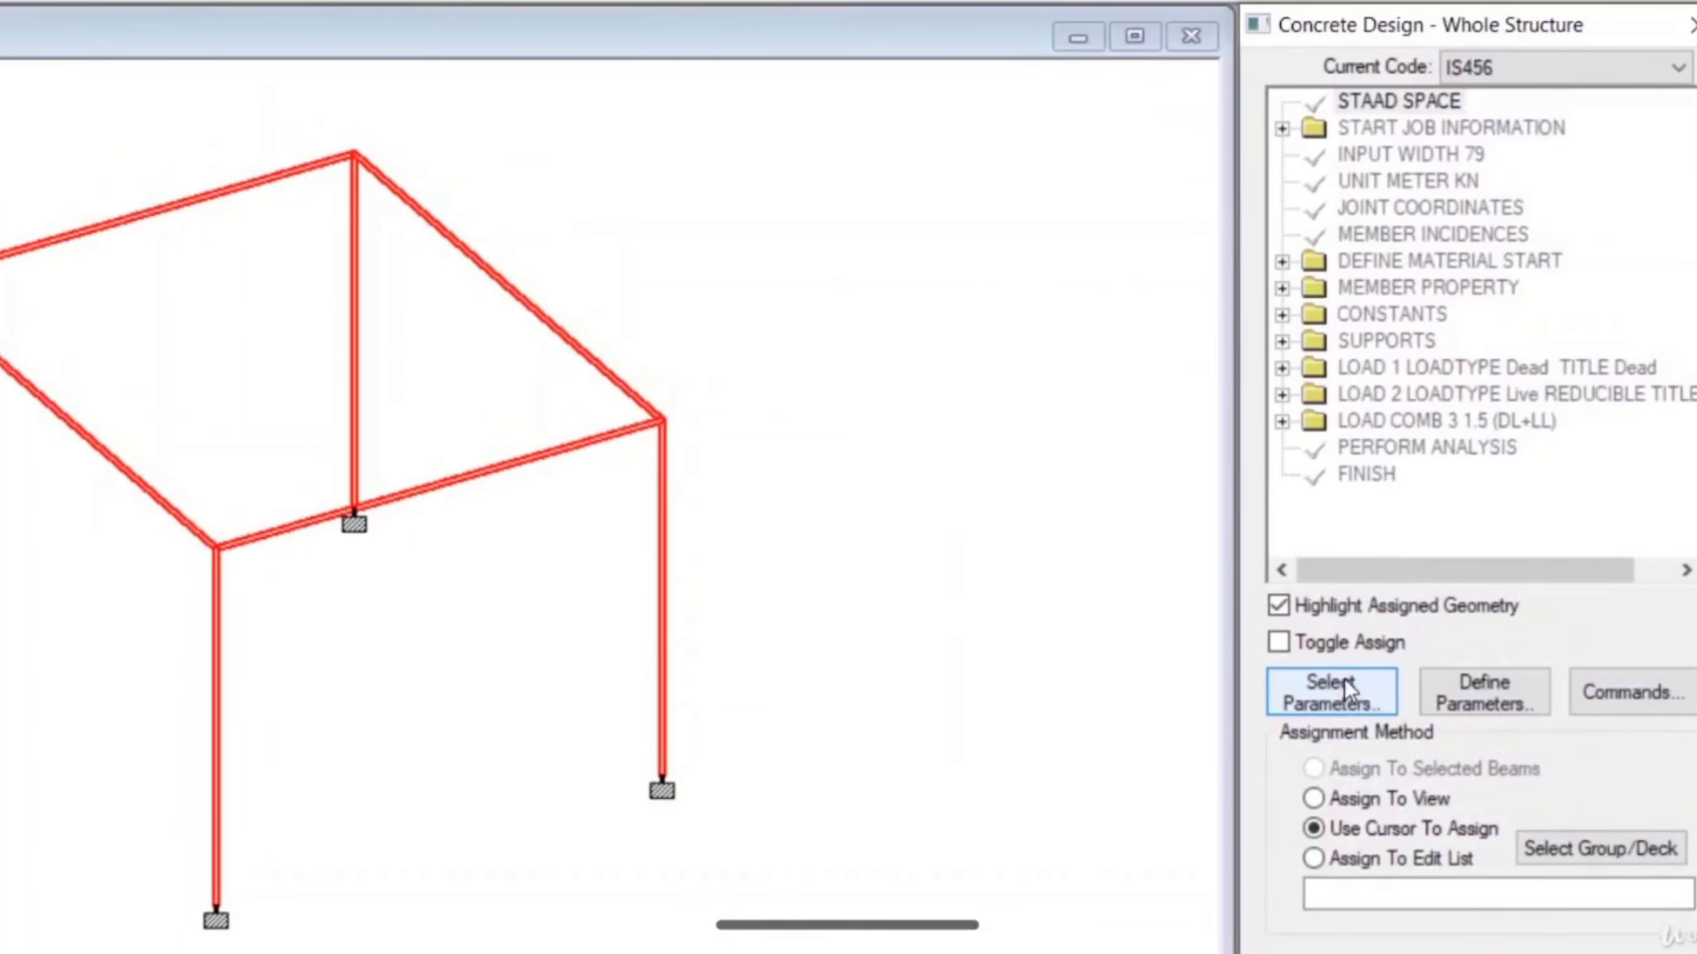
# Start the concrete design parameter selection and remove every parameter from the selected set.
pyautogui.click(1345, 689)
pyautogui.moveTo(1193, 288); pyautogui.dragTo(832, 154)
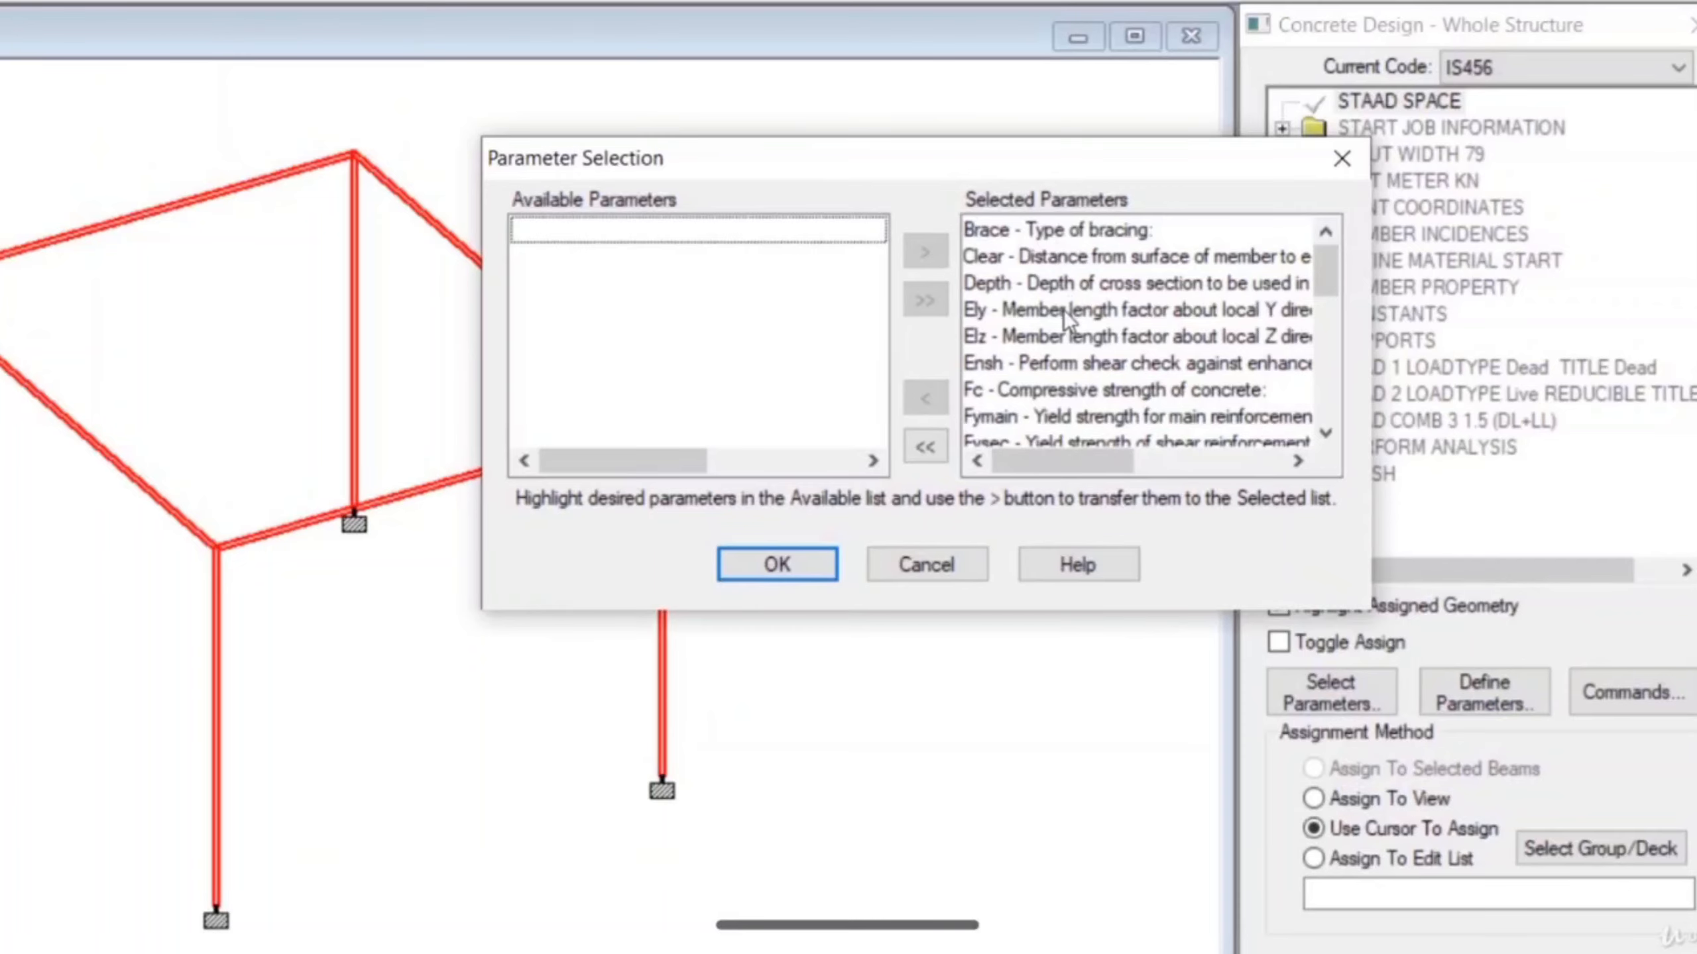
pyautogui.click(927, 446)
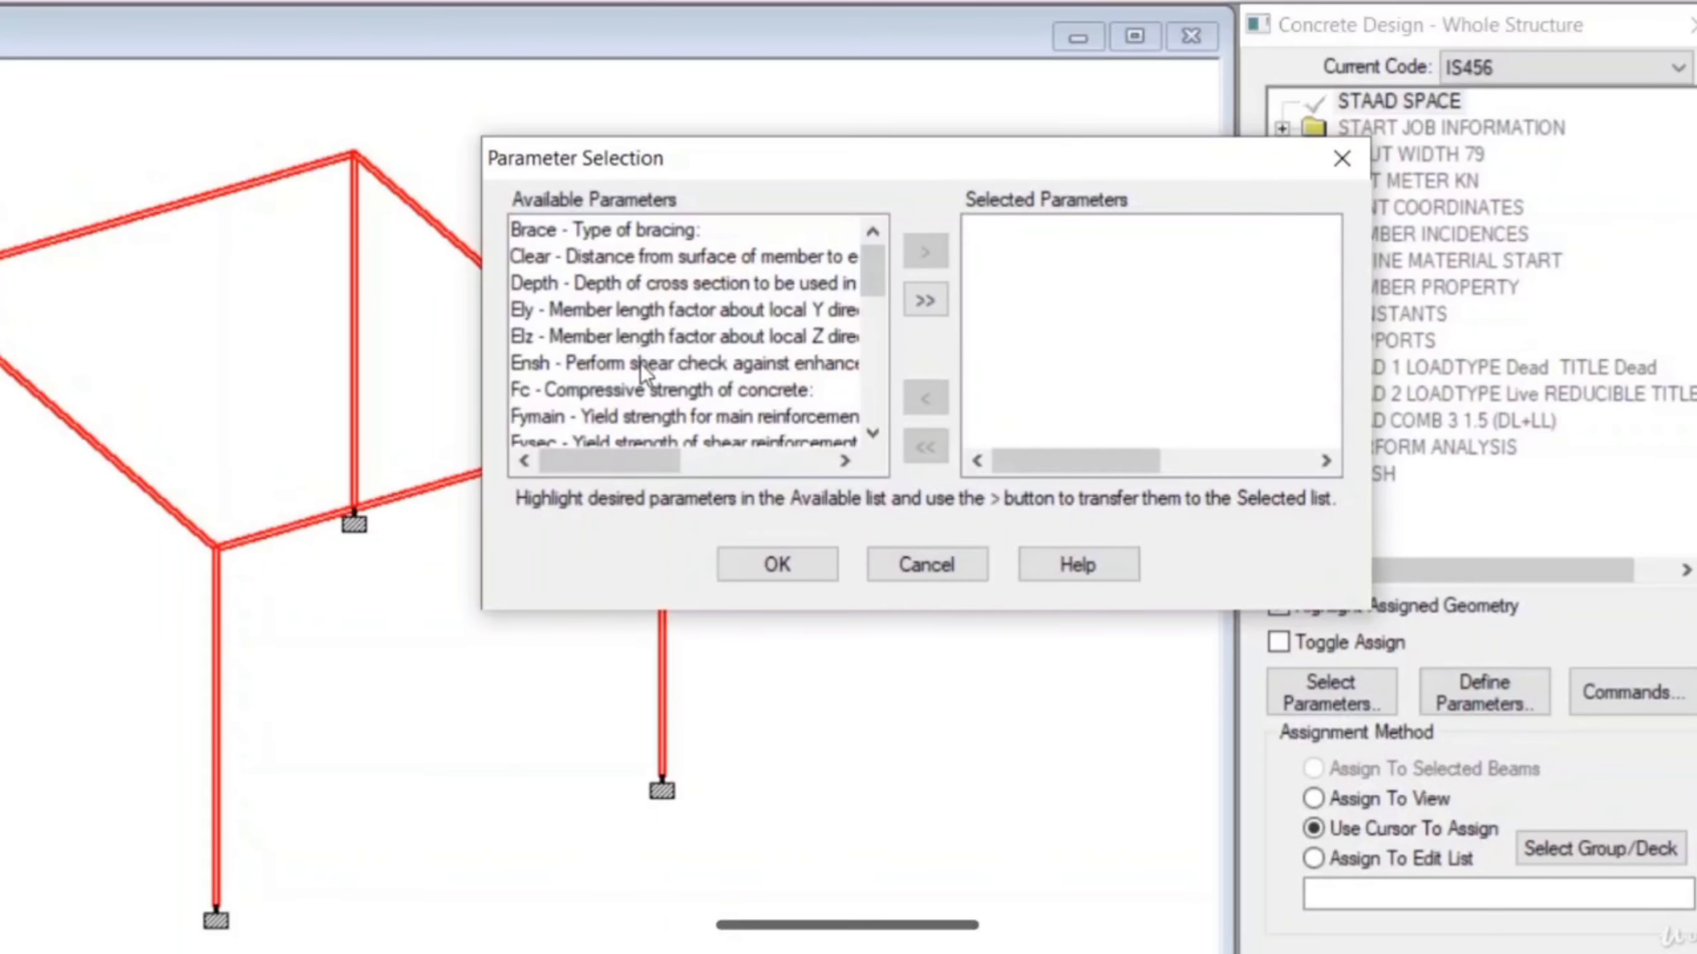
# Select only the Fc, Fymain and Fysec parameters for the concrete design and confirm the selection.
pyautogui.click(604, 391)
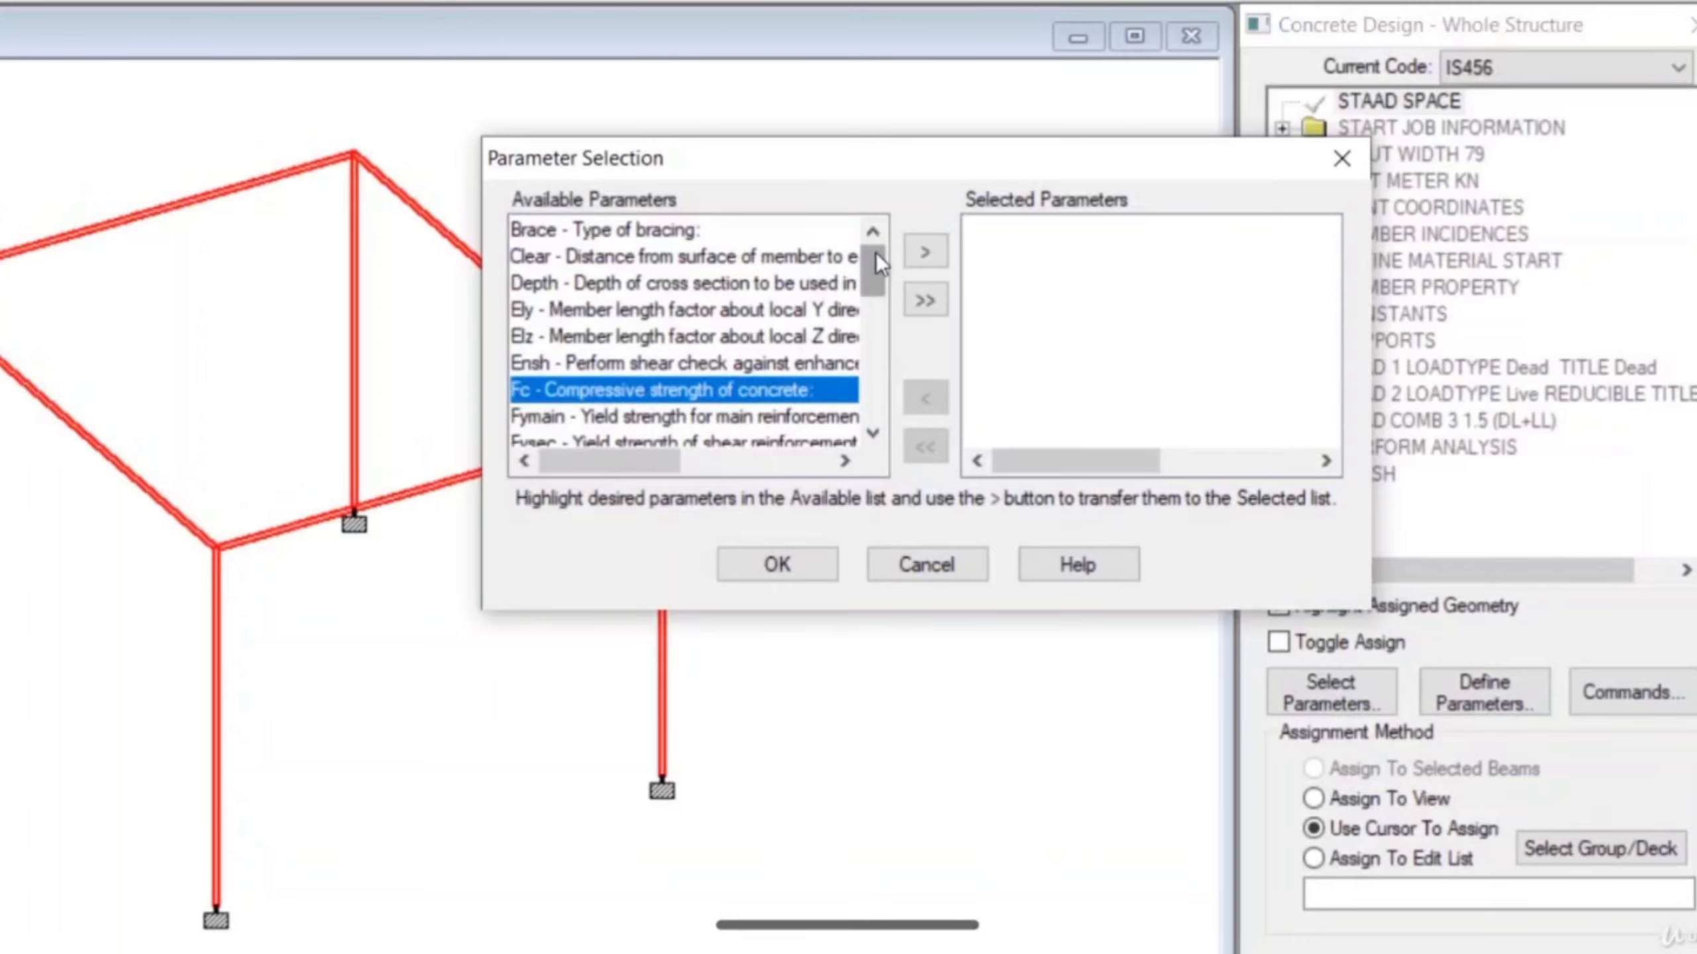
pyautogui.click(924, 251)
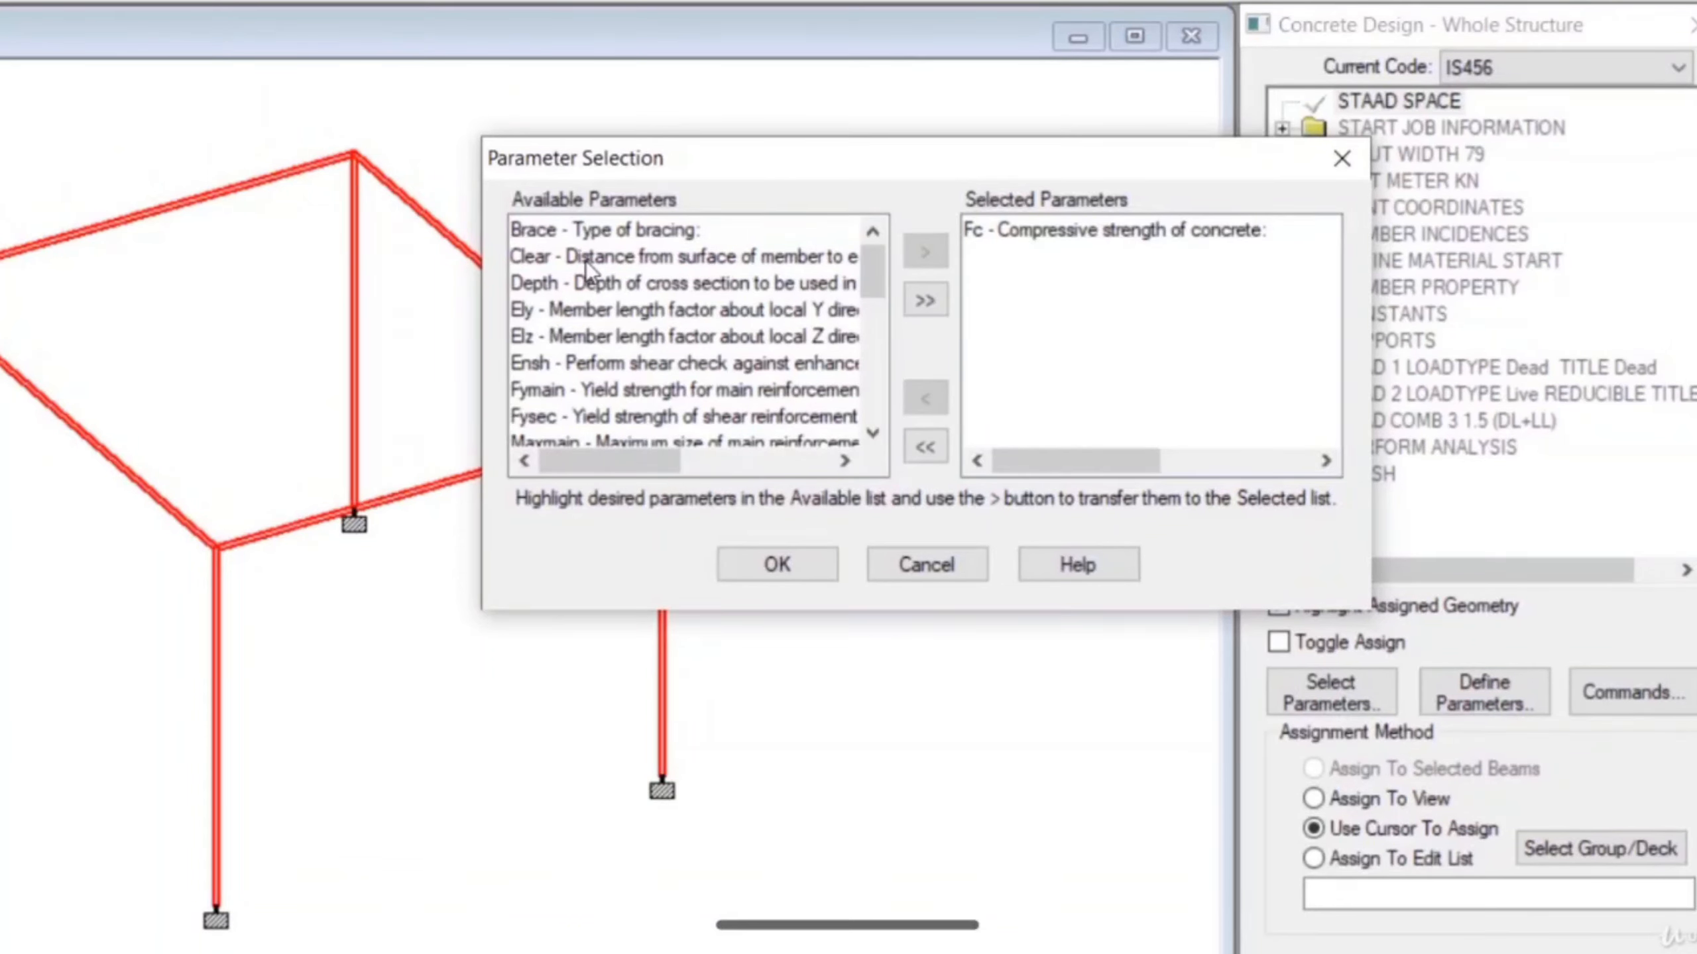
pyautogui.click(599, 391)
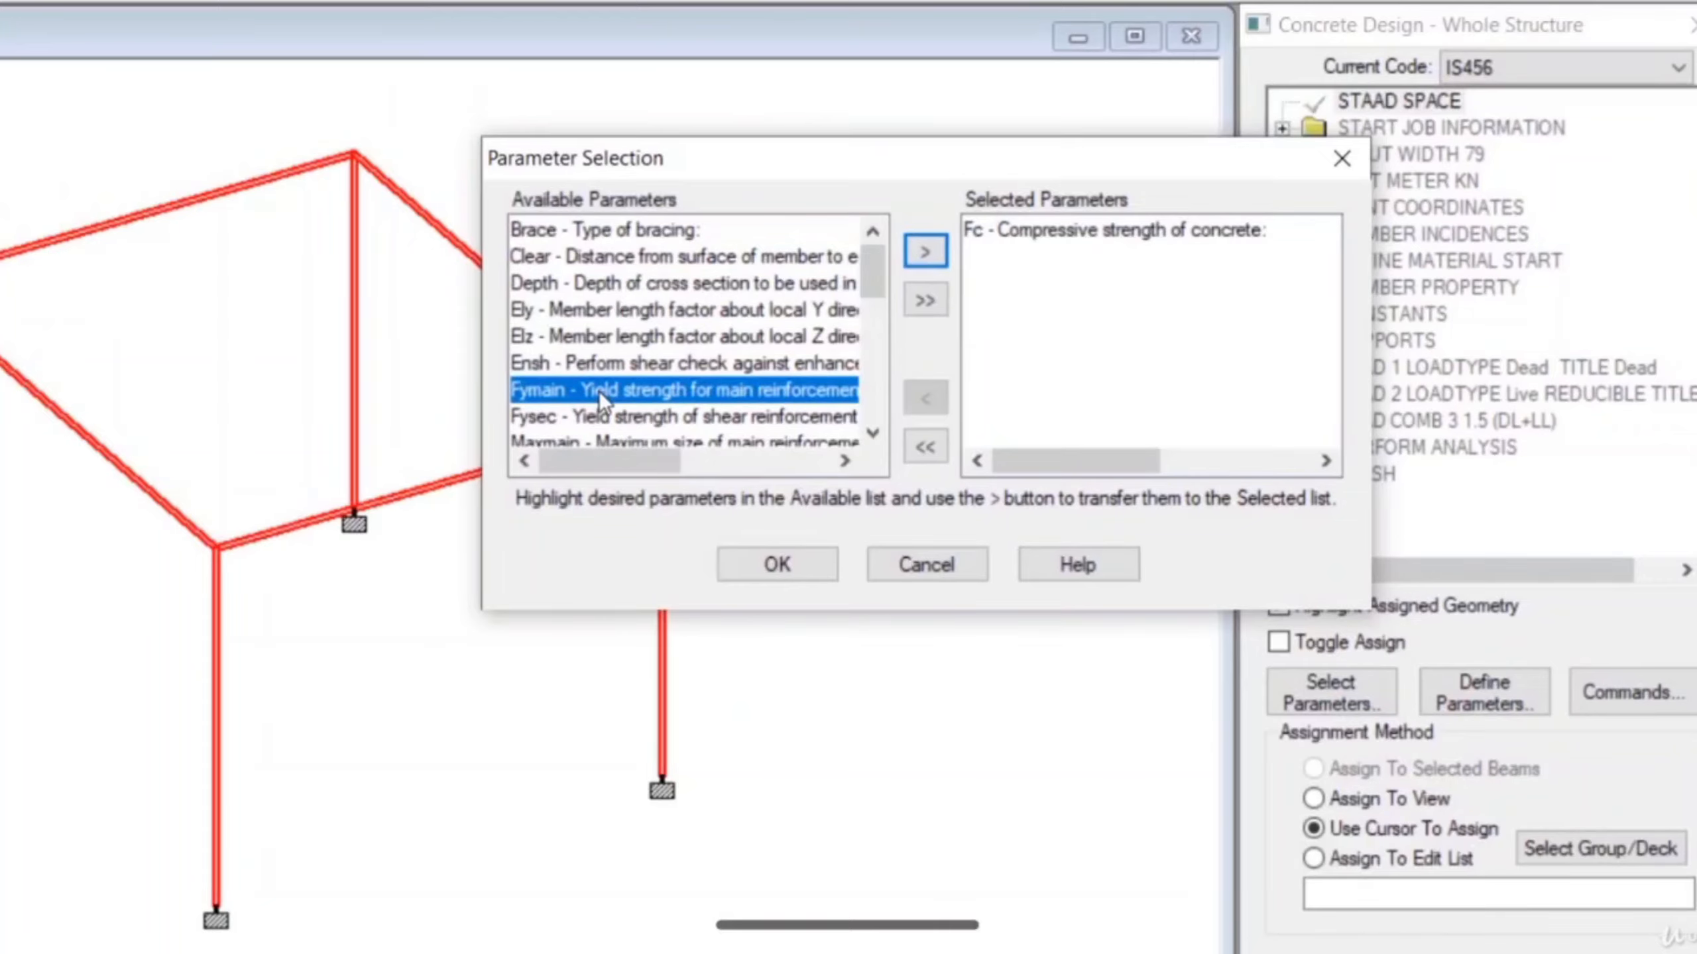
pyautogui.click(926, 252)
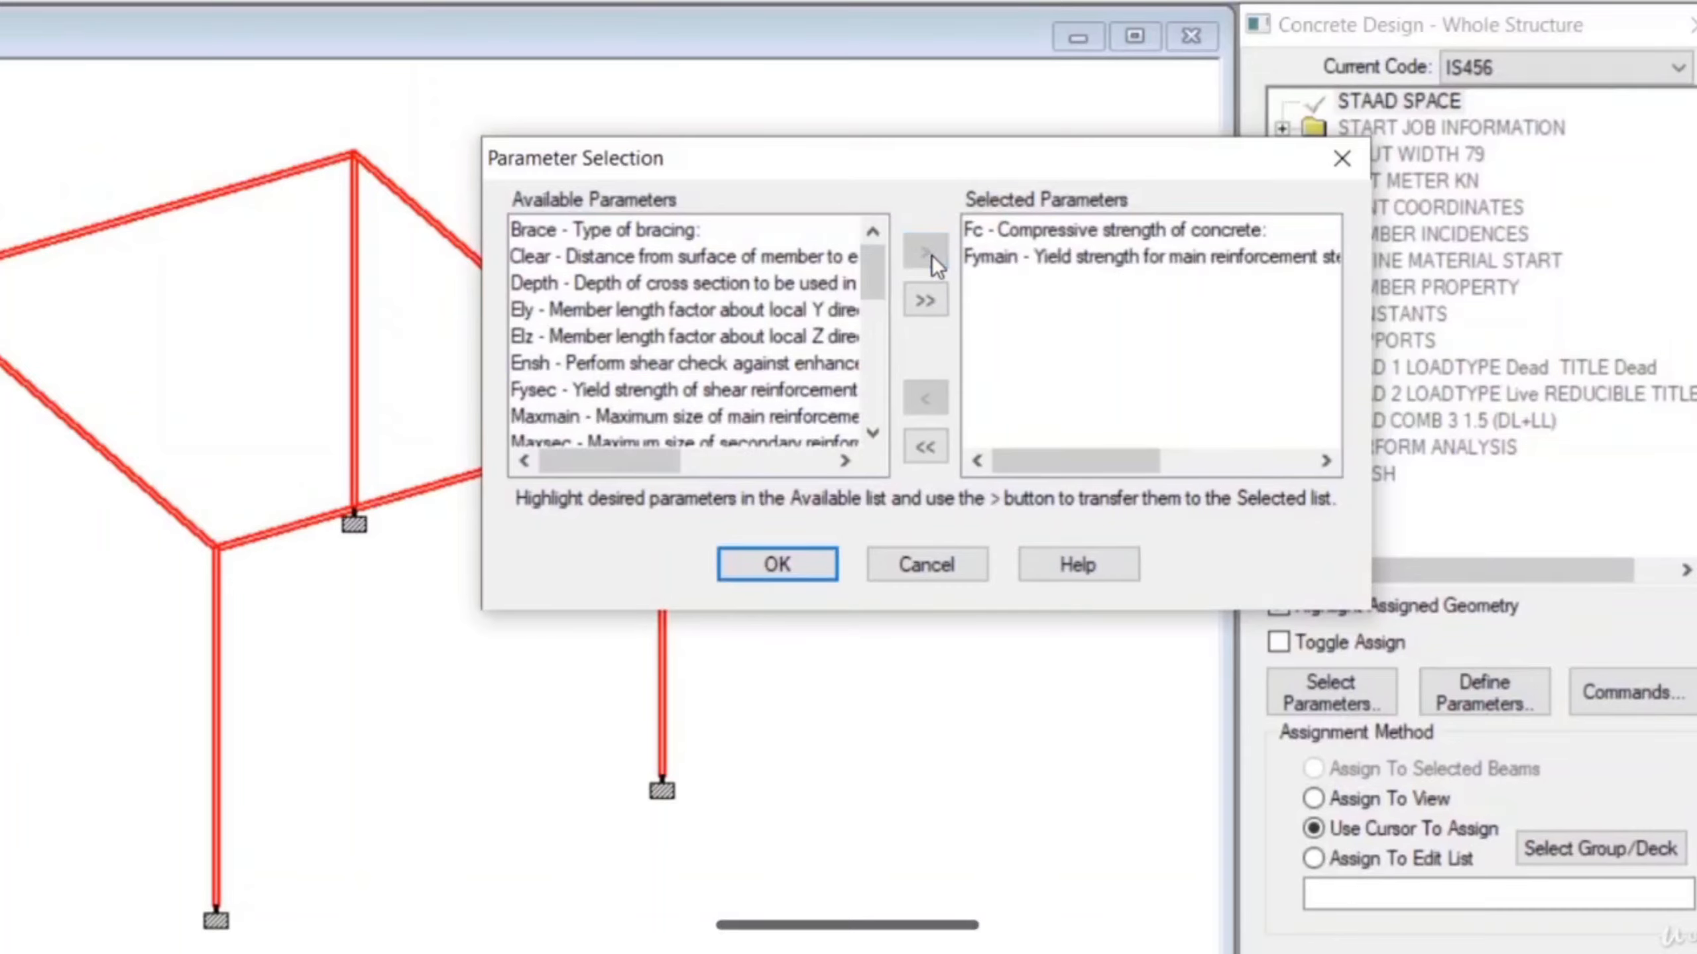
pyautogui.click(629, 393)
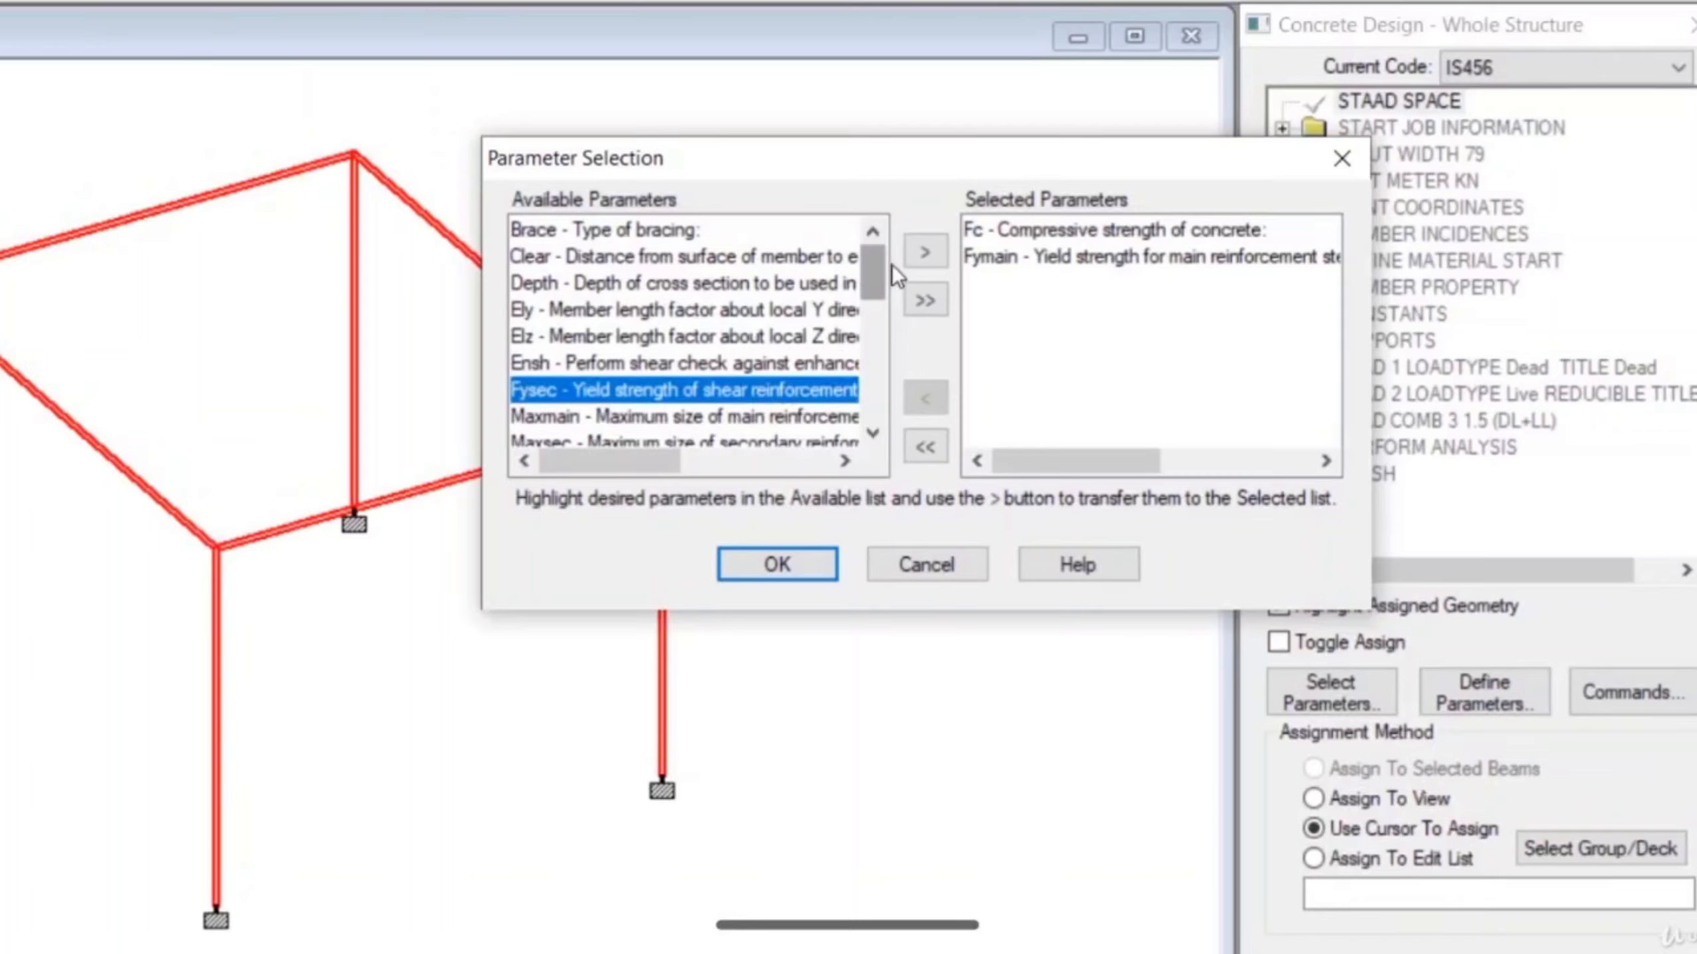
pyautogui.click(924, 253)
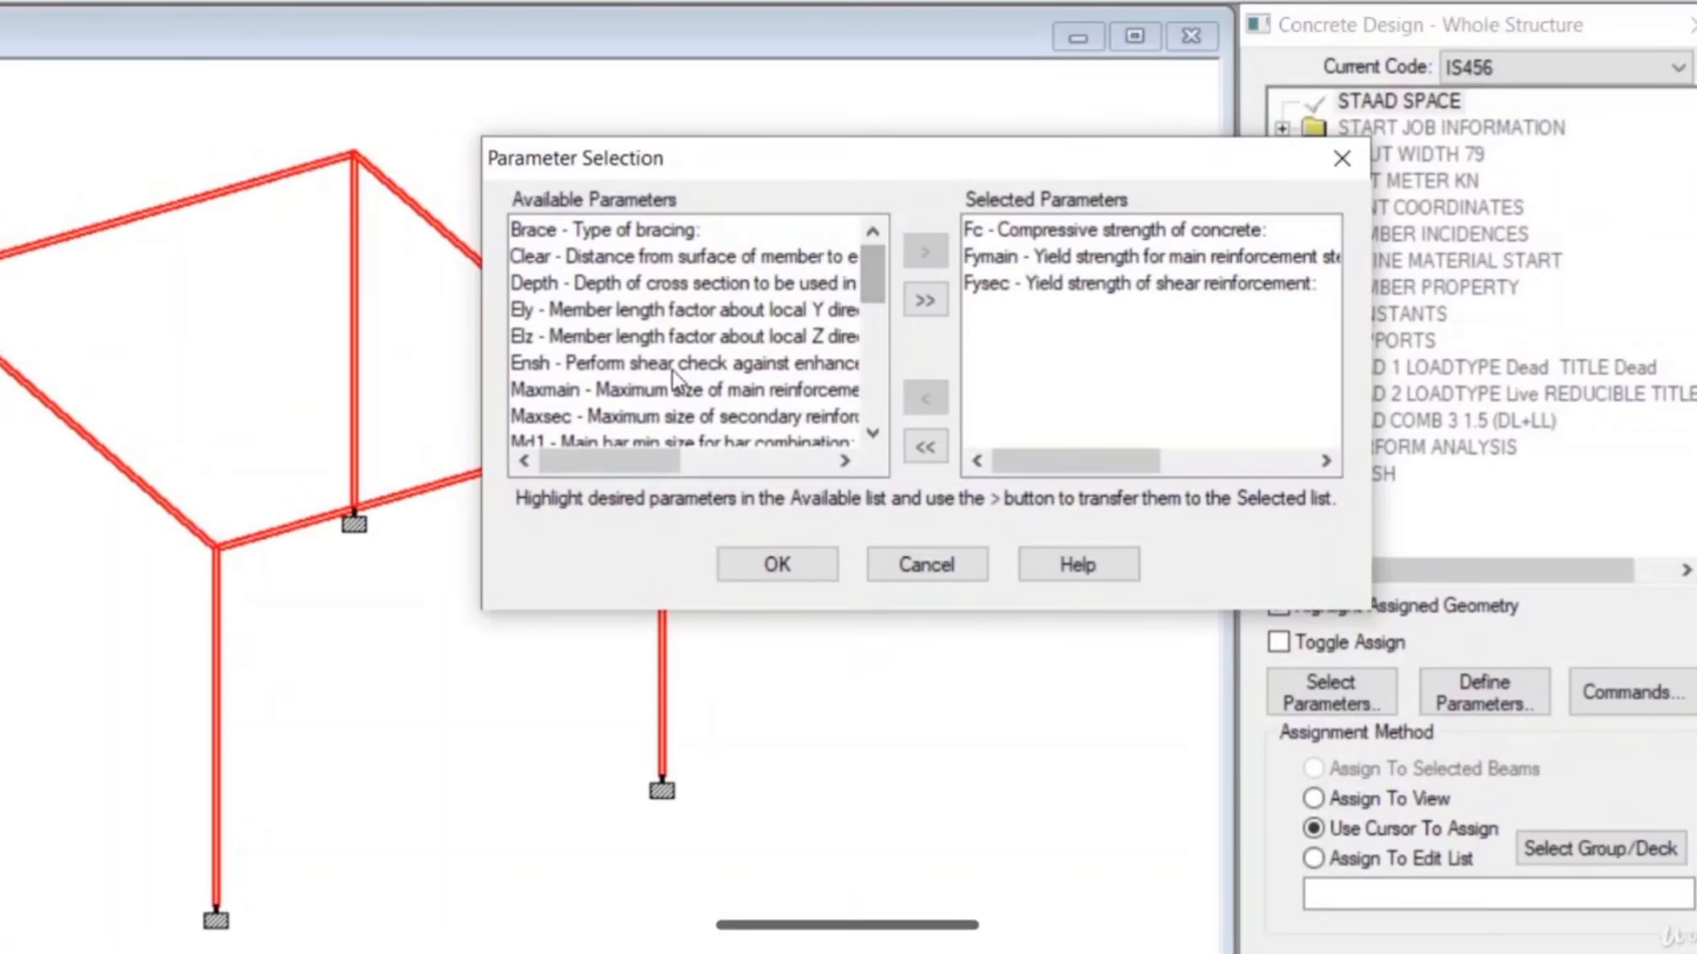
pyautogui.scroll(-5, 672, 371)
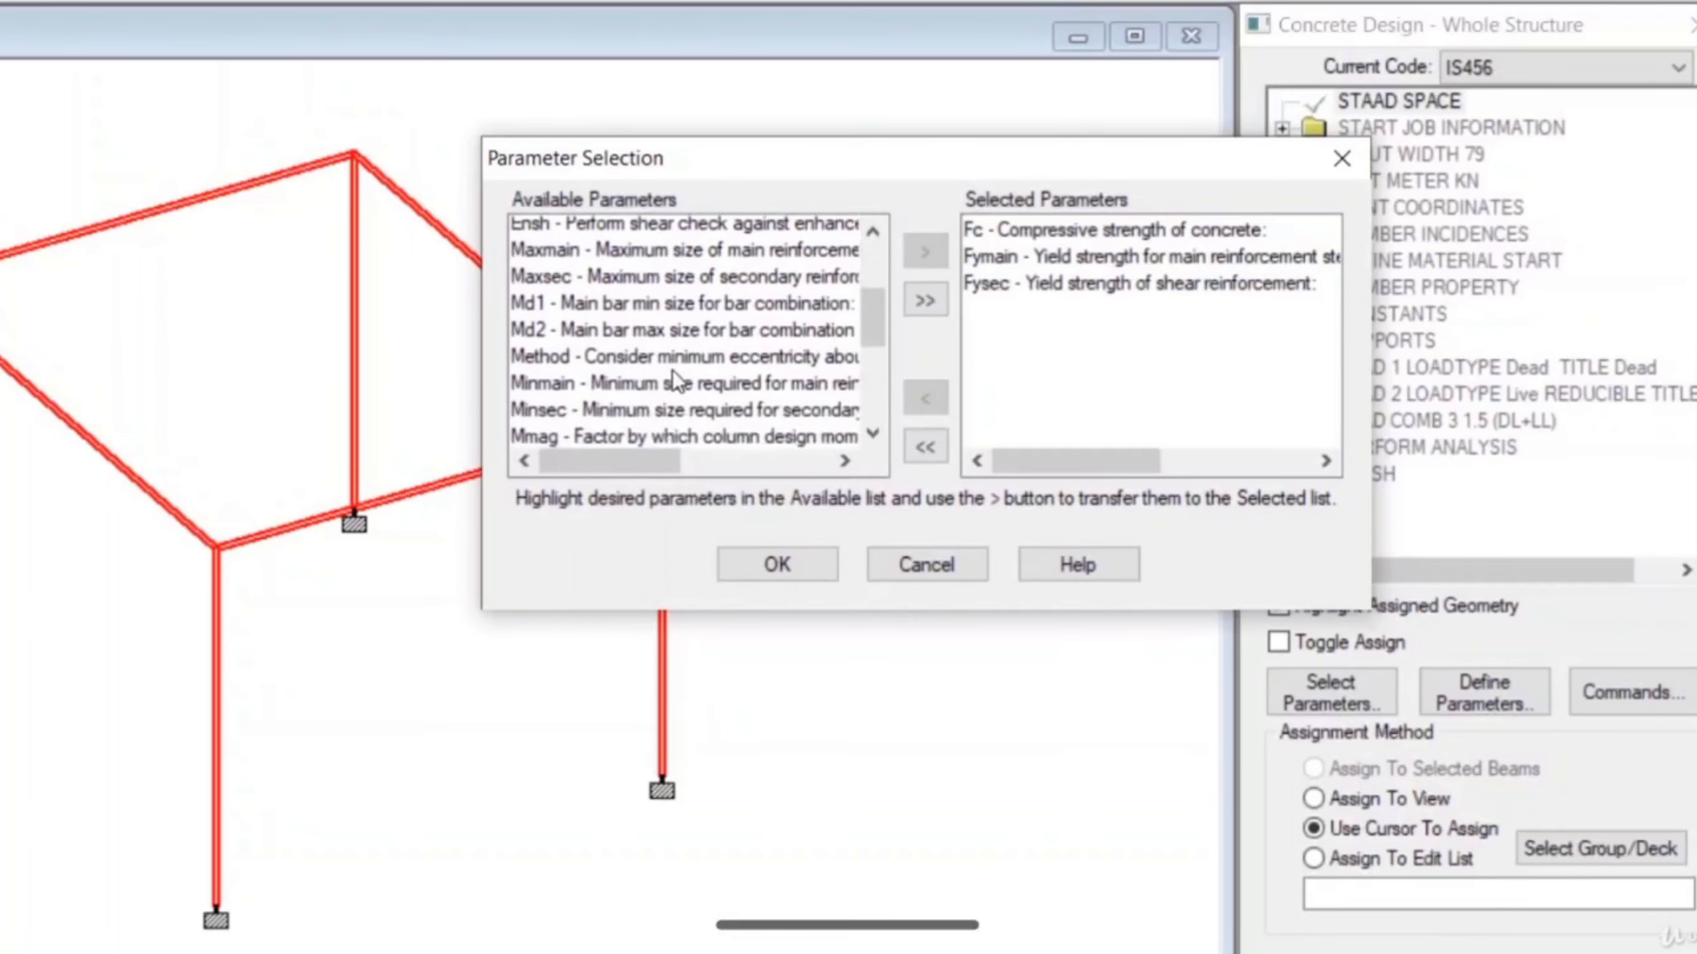
pyautogui.scroll(-1, 672, 374)
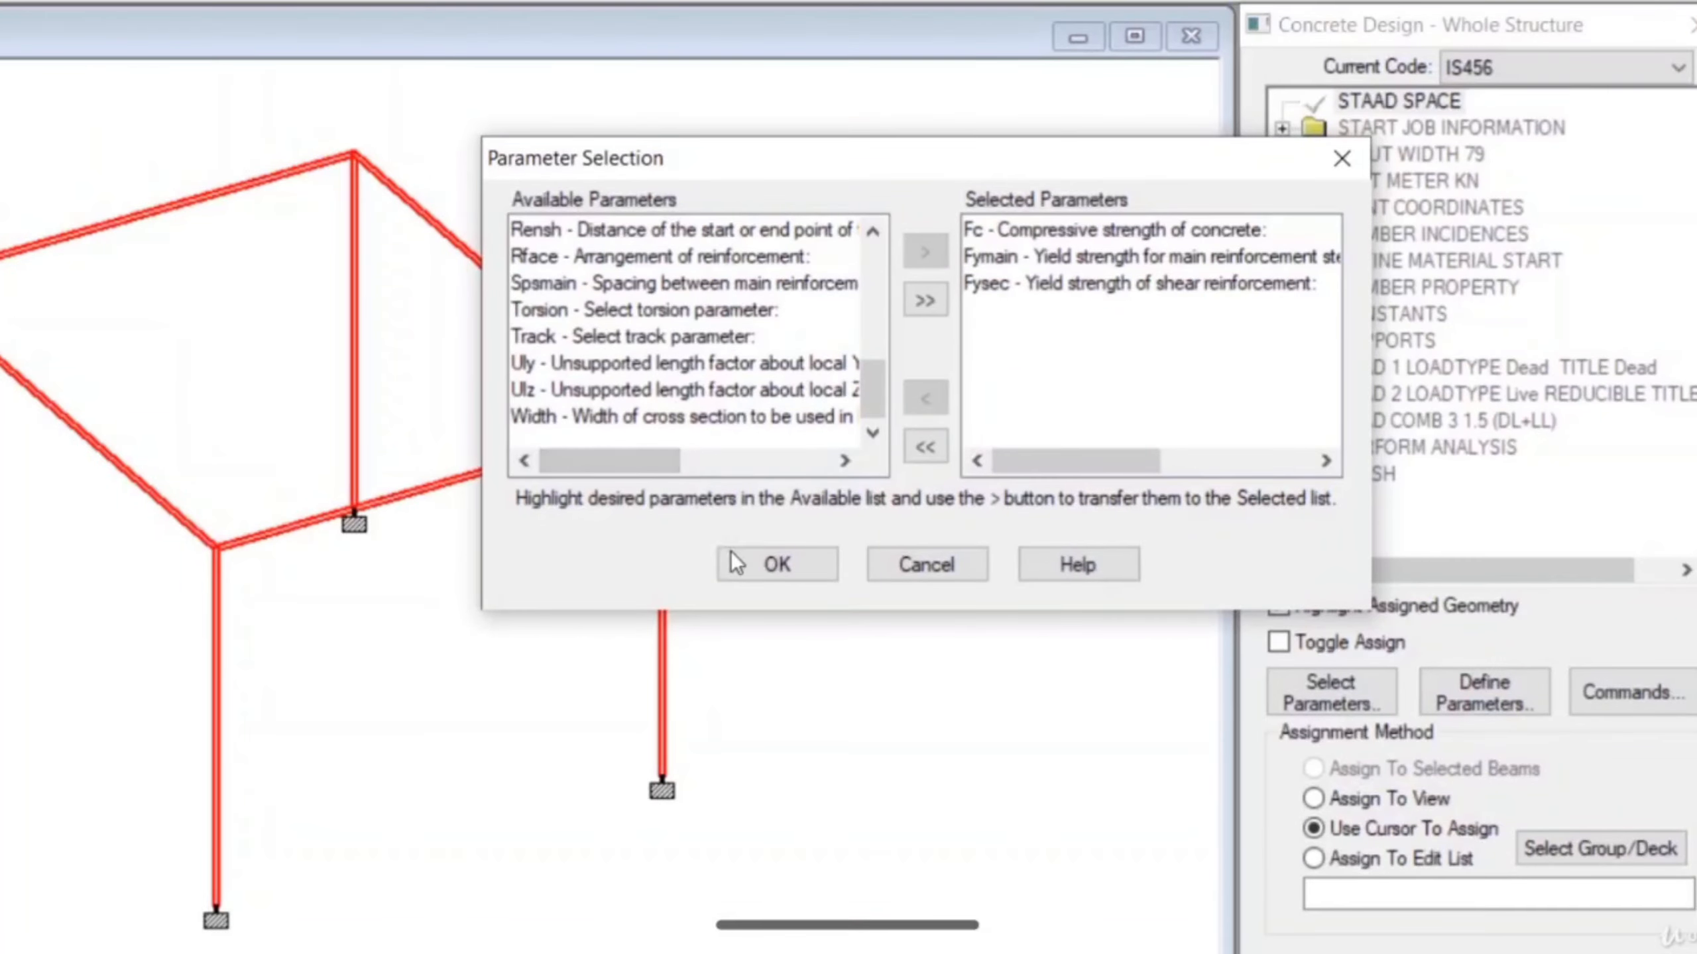
pyautogui.click(774, 566)
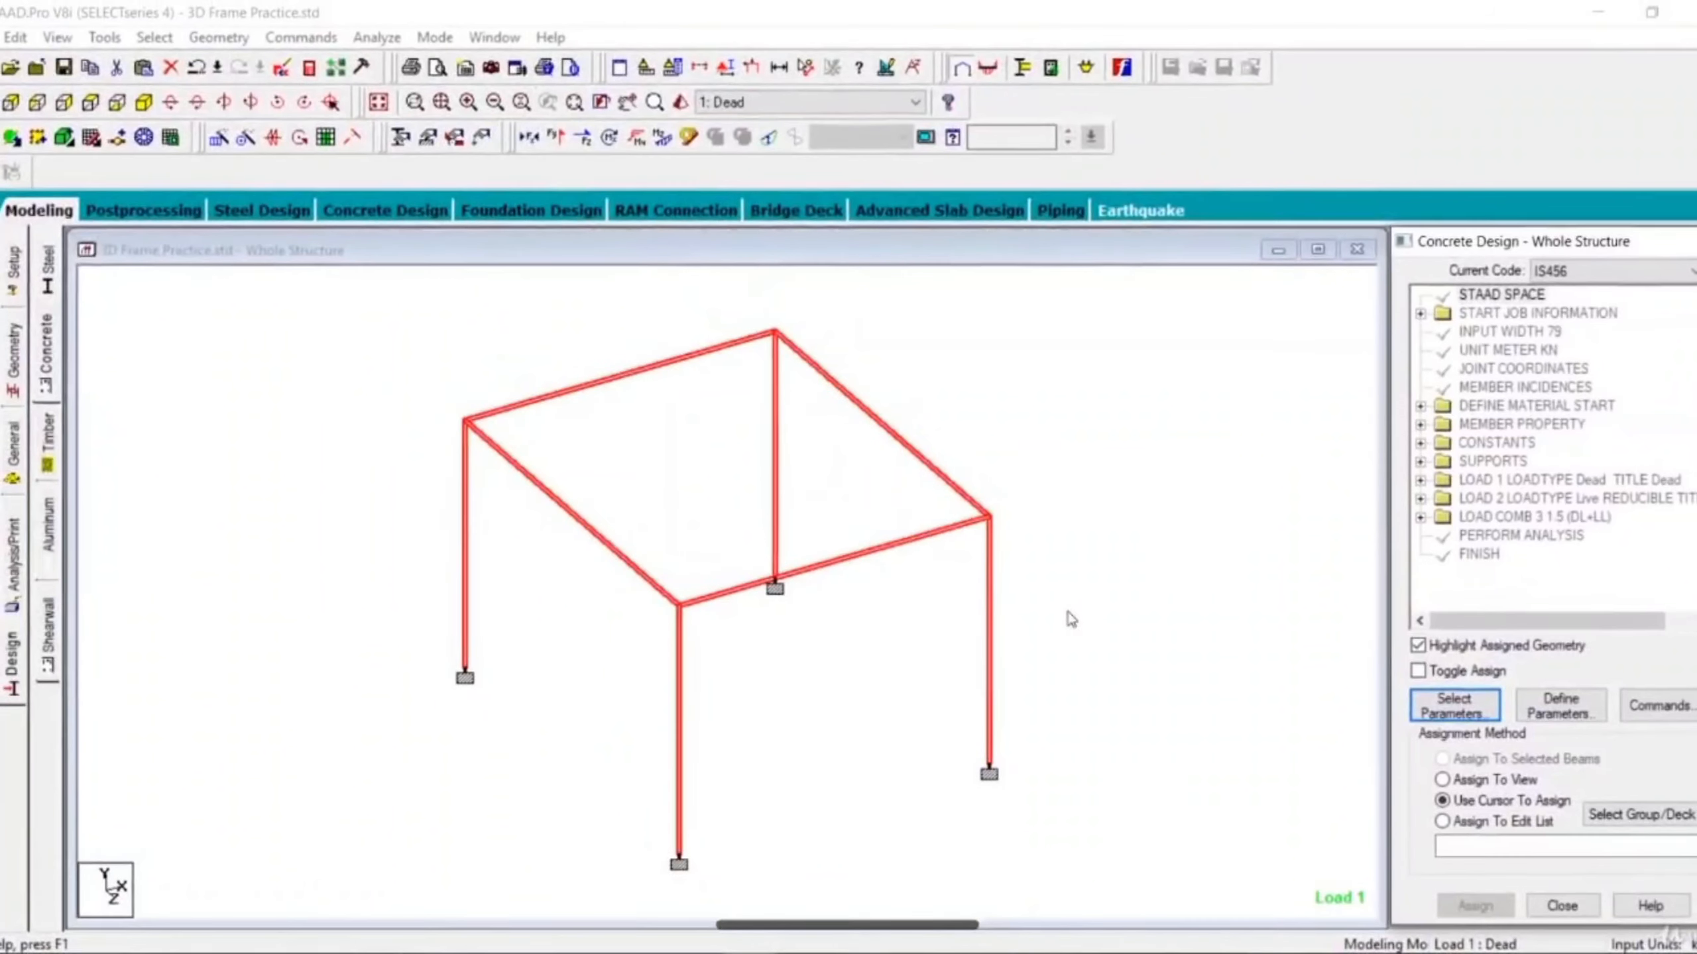
# Deselect the frame members and add the FC design parameter with a concrete compressive strength of 20000 kN/m2.
pyautogui.click(1071, 619)
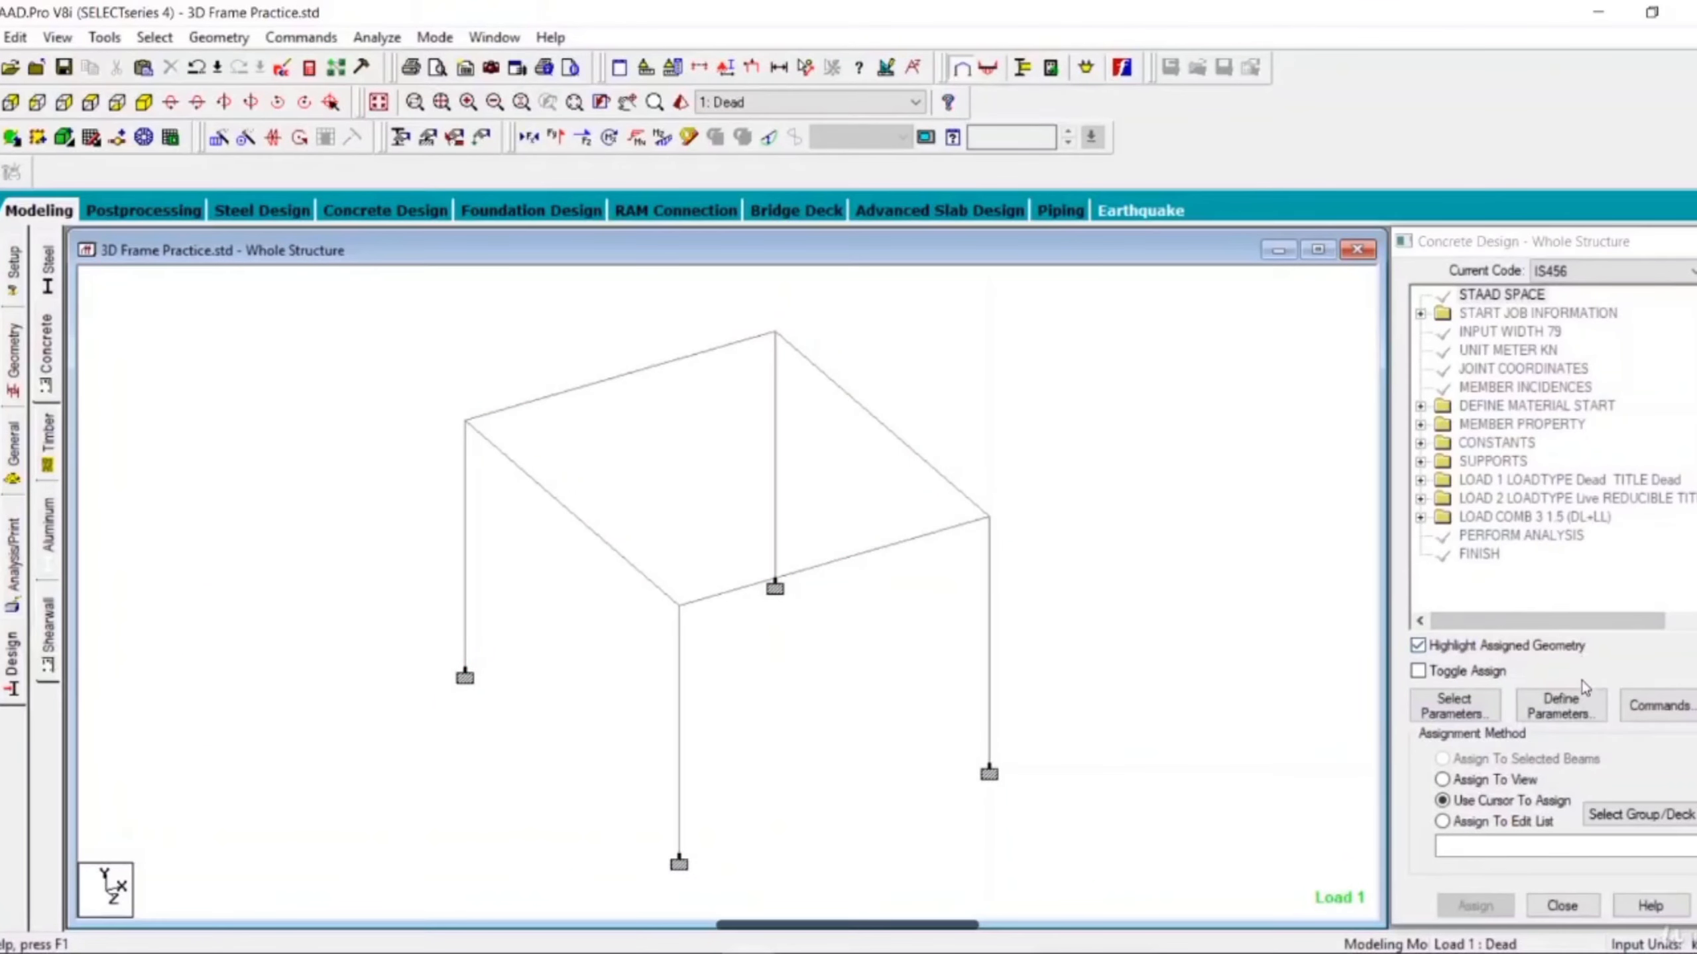
pyautogui.click(1577, 710)
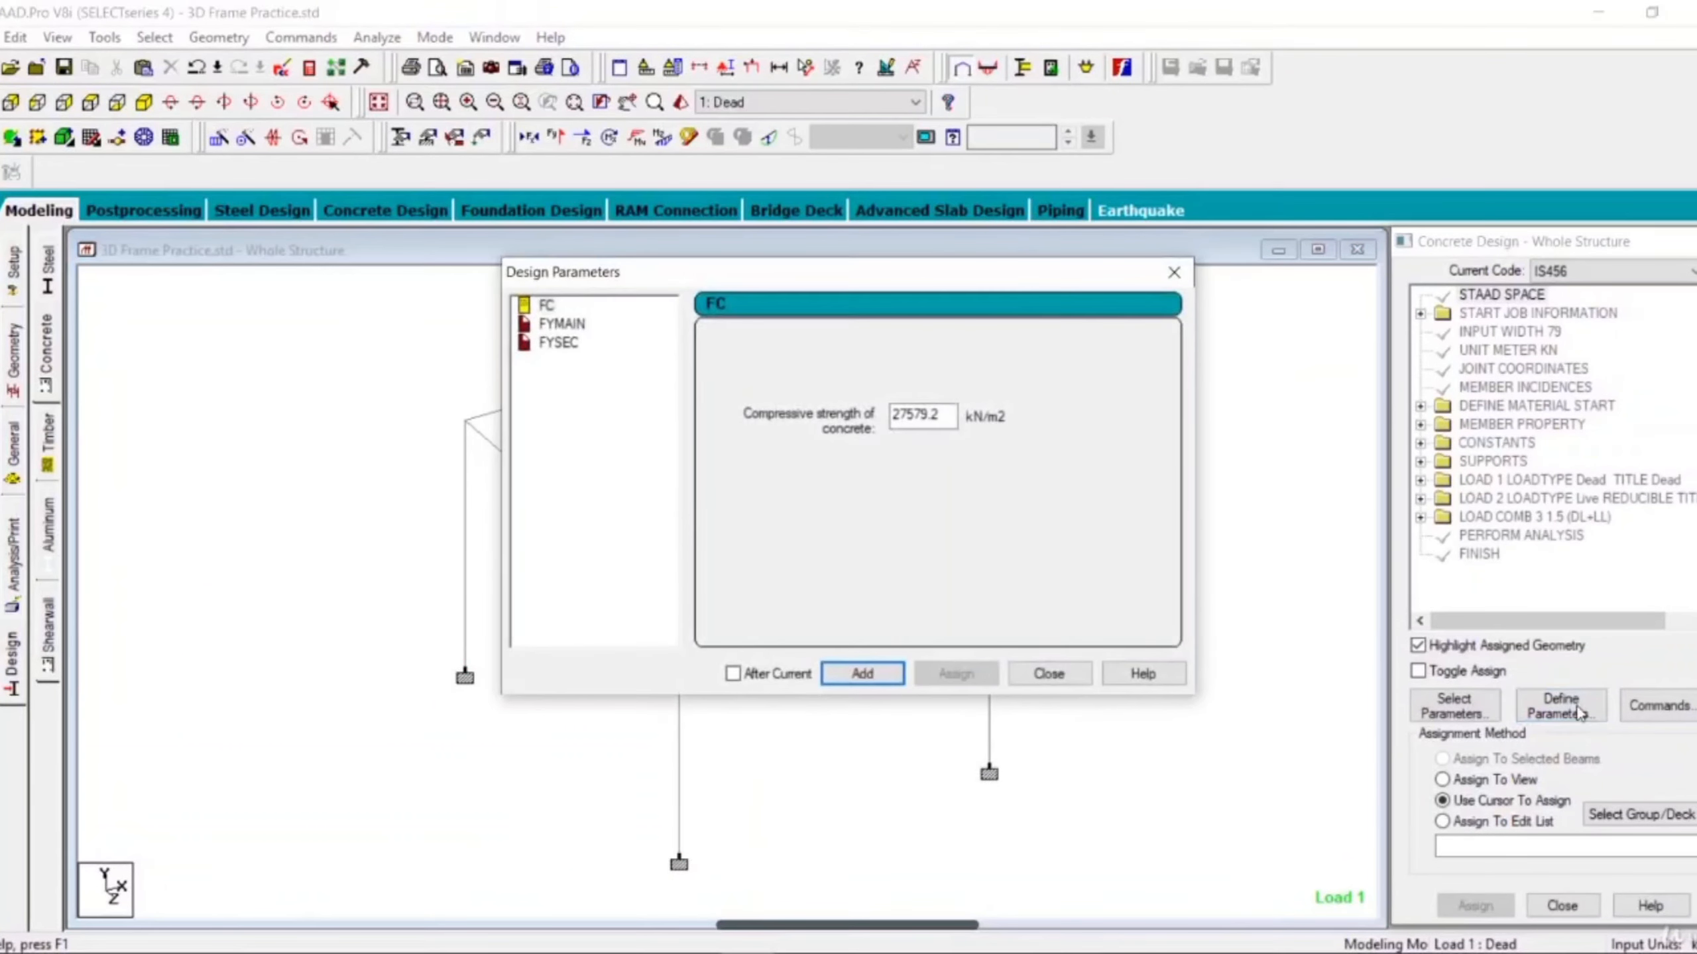
pyautogui.click(556, 308)
pyautogui.moveTo(947, 417); pyautogui.dragTo(794, 413)
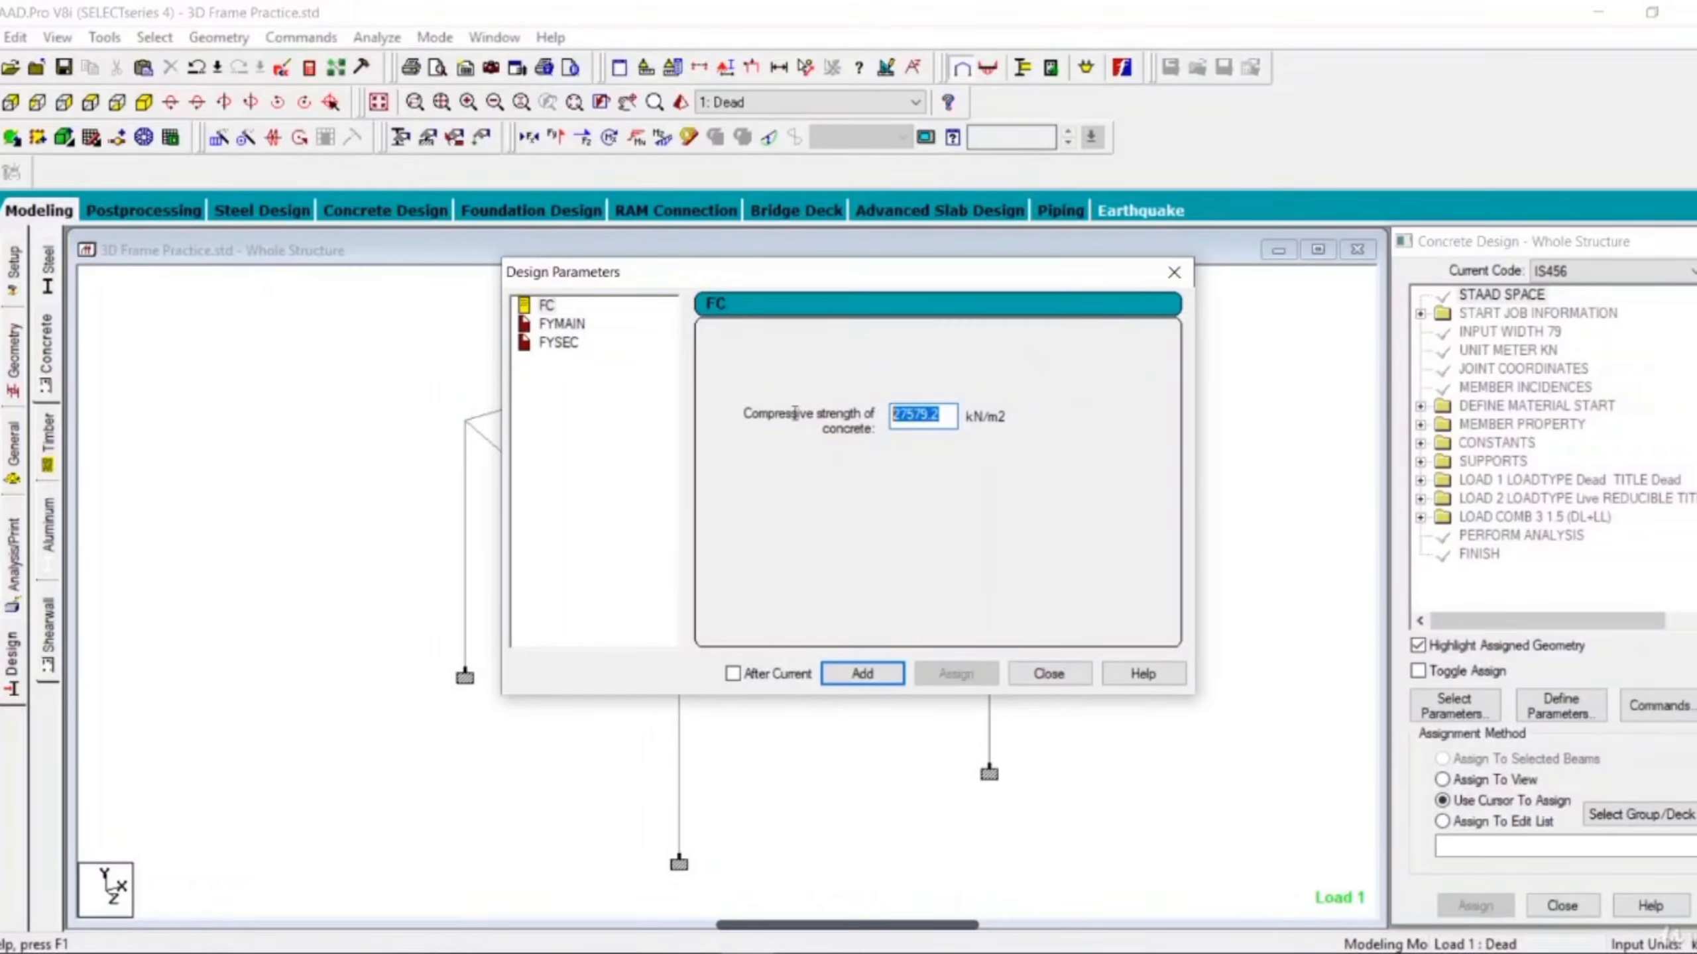
pyautogui.press('BackSpace')
pyautogui.write('20')
pyautogui.write('000')
pyautogui.click(862, 672)
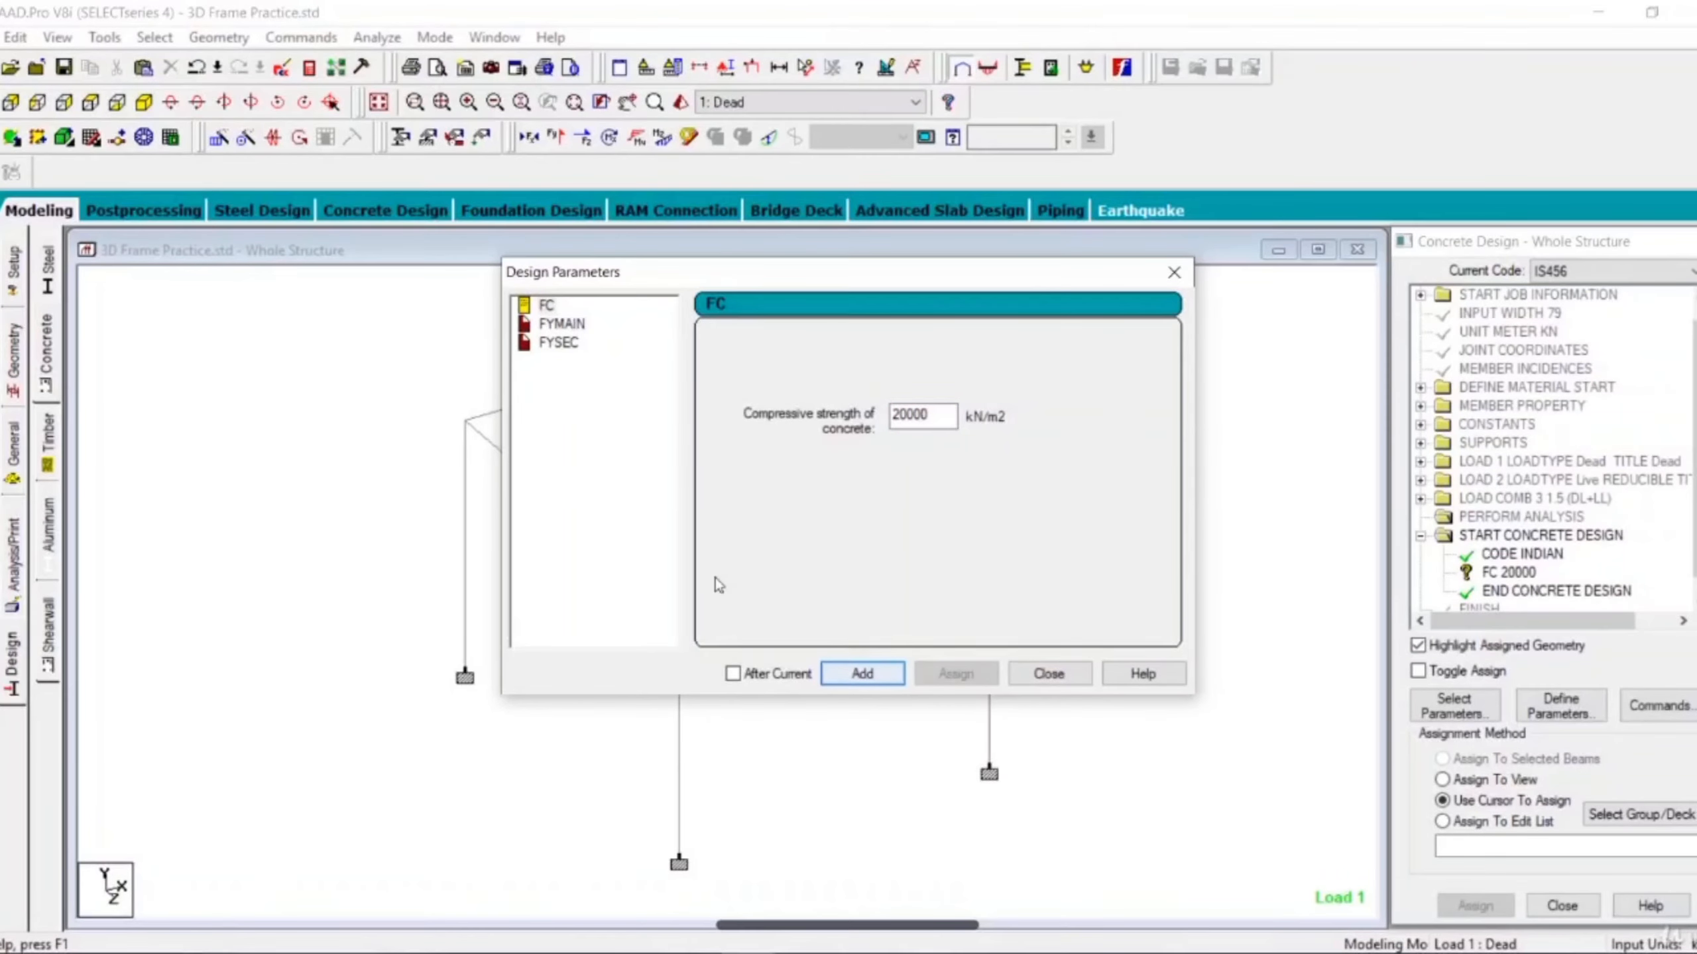
# Add the FYMAIN design parameter with a main reinforcement yield strength of 415000 kN/m2.
pyautogui.click(562, 324)
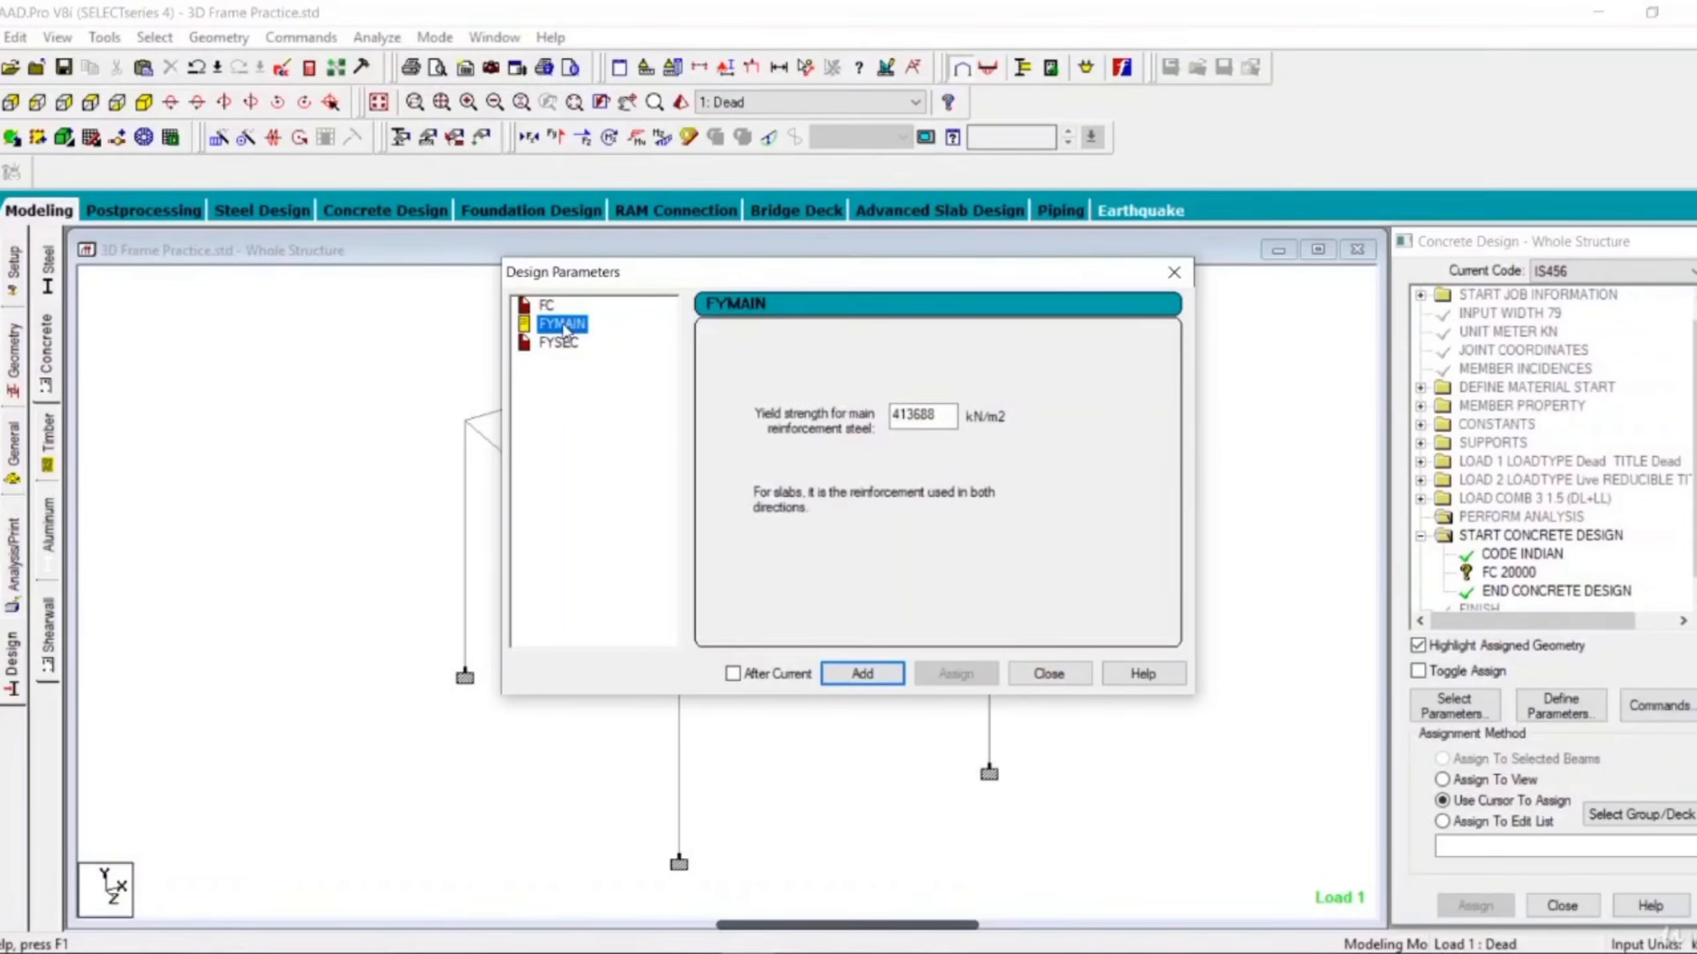
pyautogui.moveTo(953, 420); pyautogui.dragTo(783, 431)
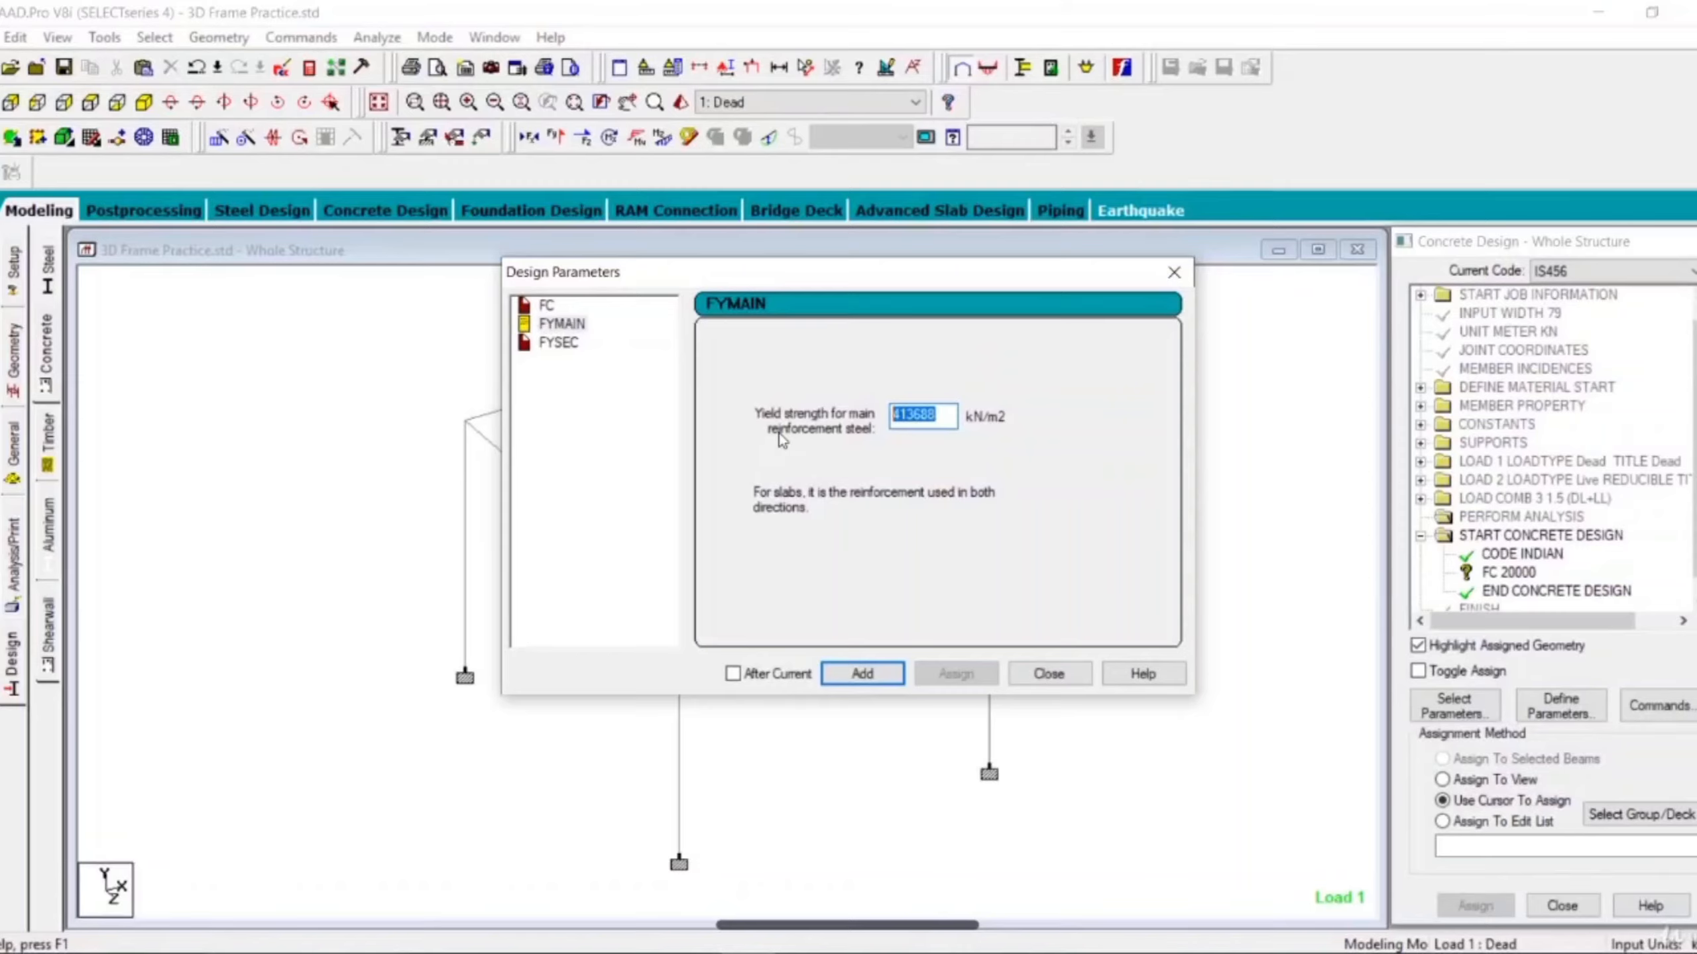
pyautogui.write('415000')
pyautogui.click(877, 677)
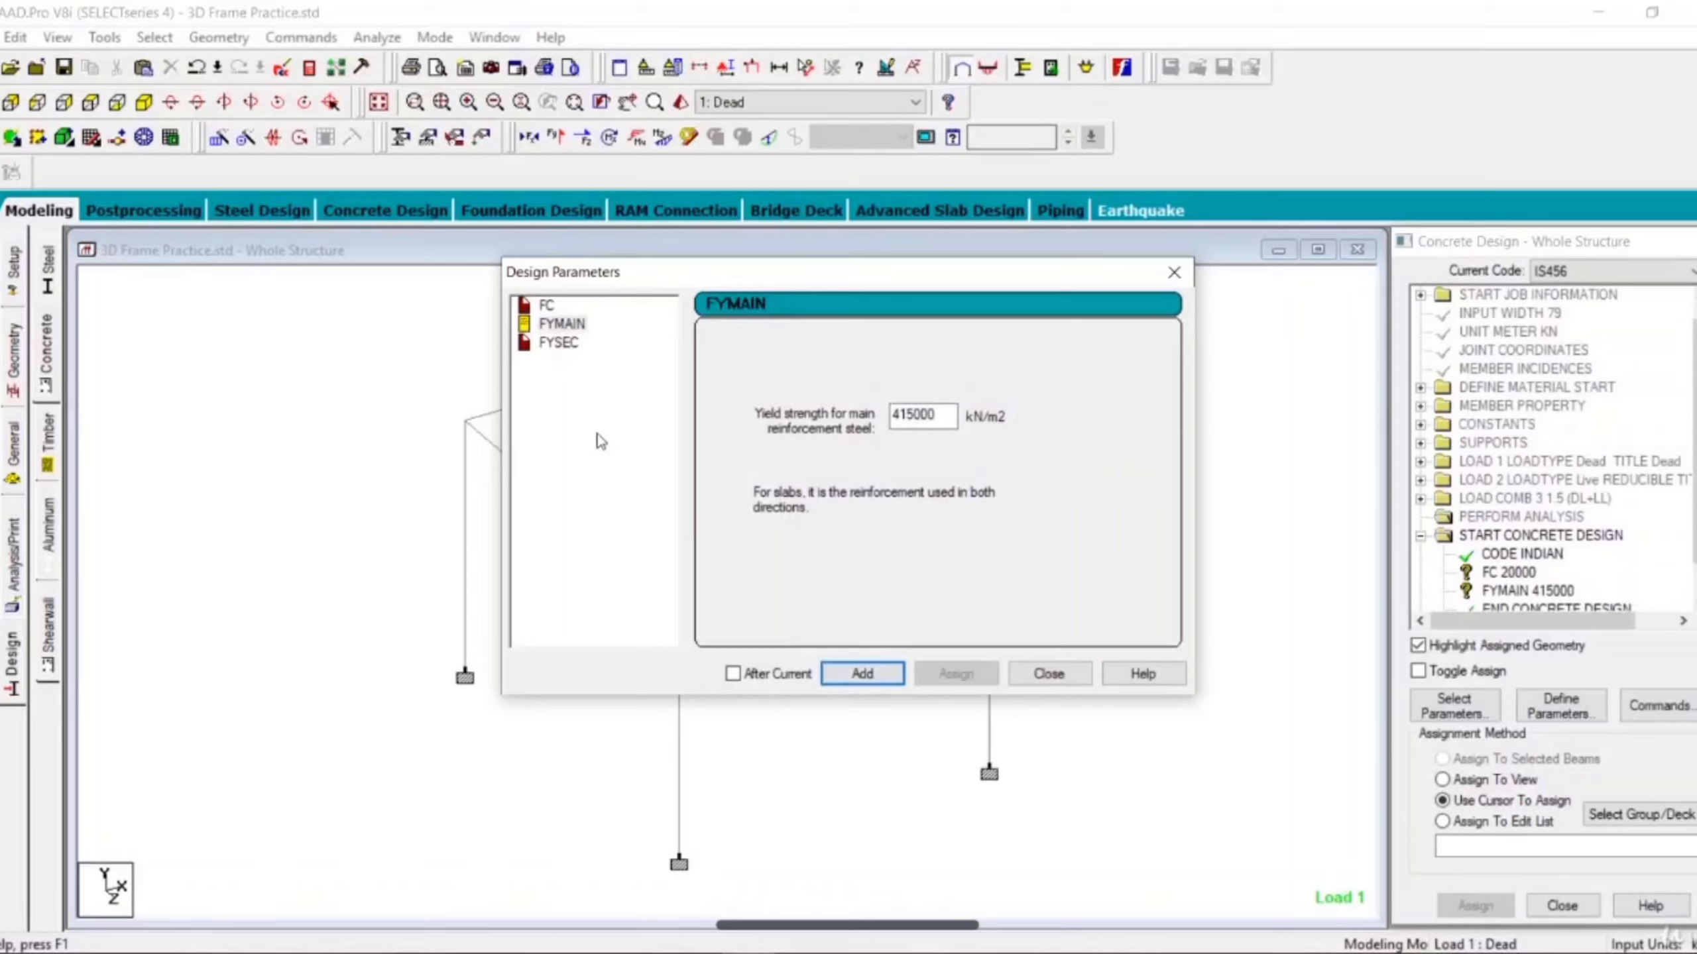
# Add the FYSEC design parameter with a shear reinforcement yield strength of 415000 kN/m2 and close the parameter definition.
pyautogui.click(558, 343)
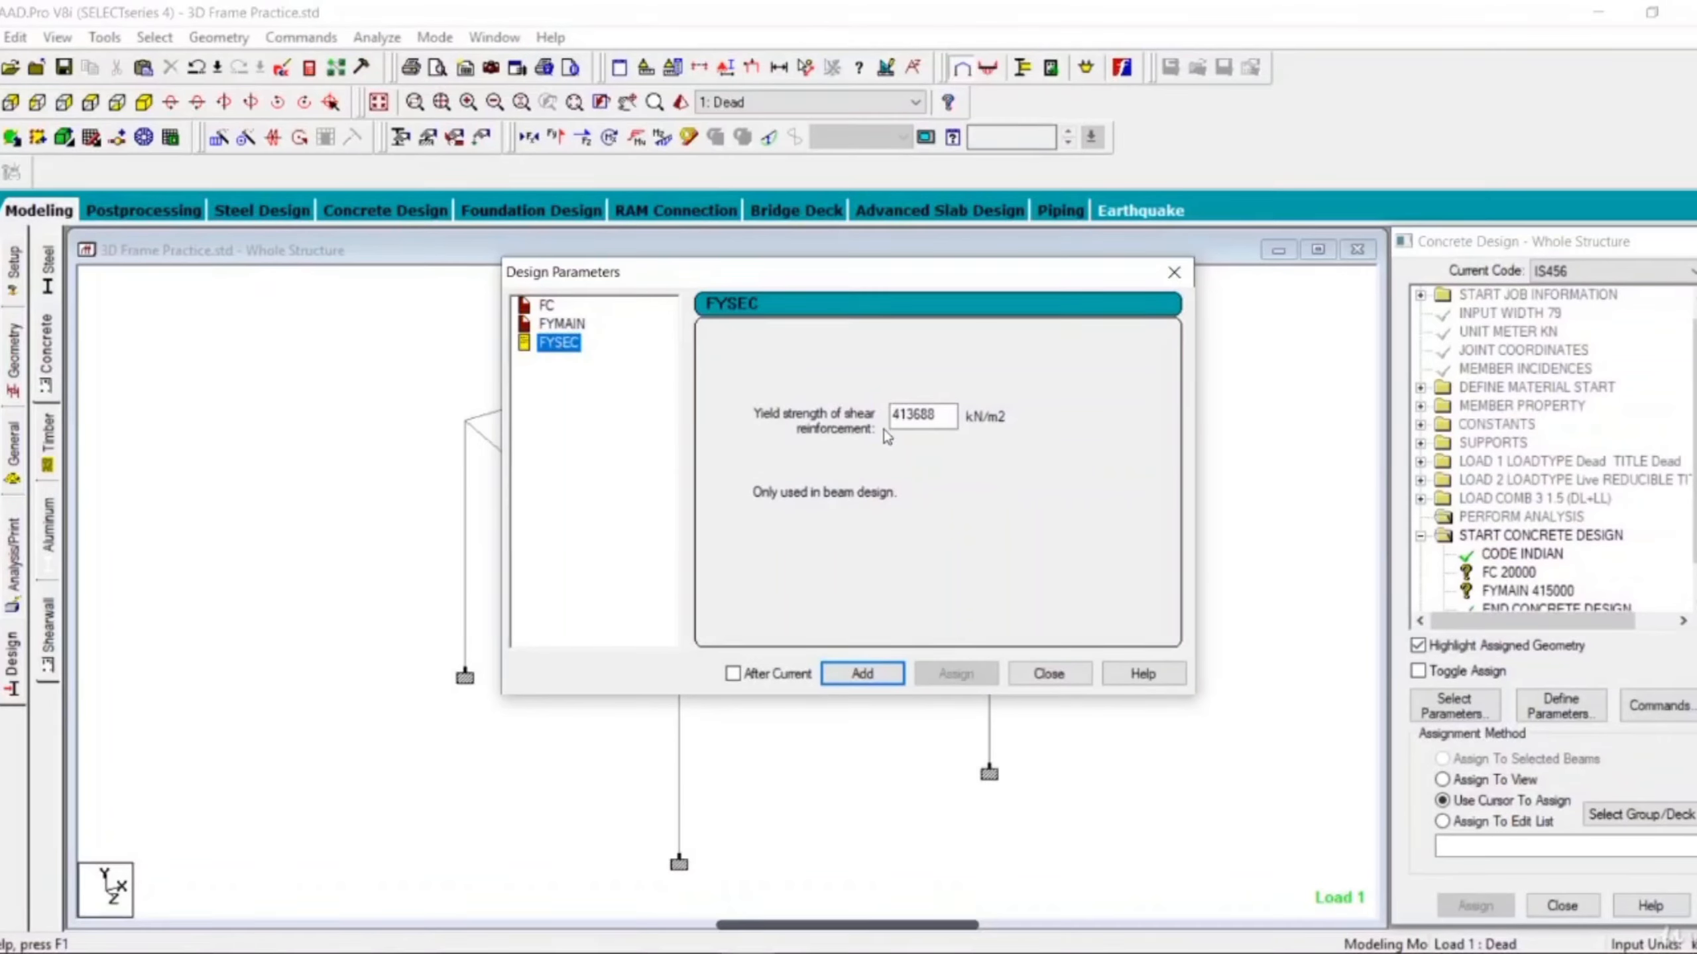
pyautogui.moveTo(940, 416); pyautogui.dragTo(842, 415)
pyautogui.write('415000')
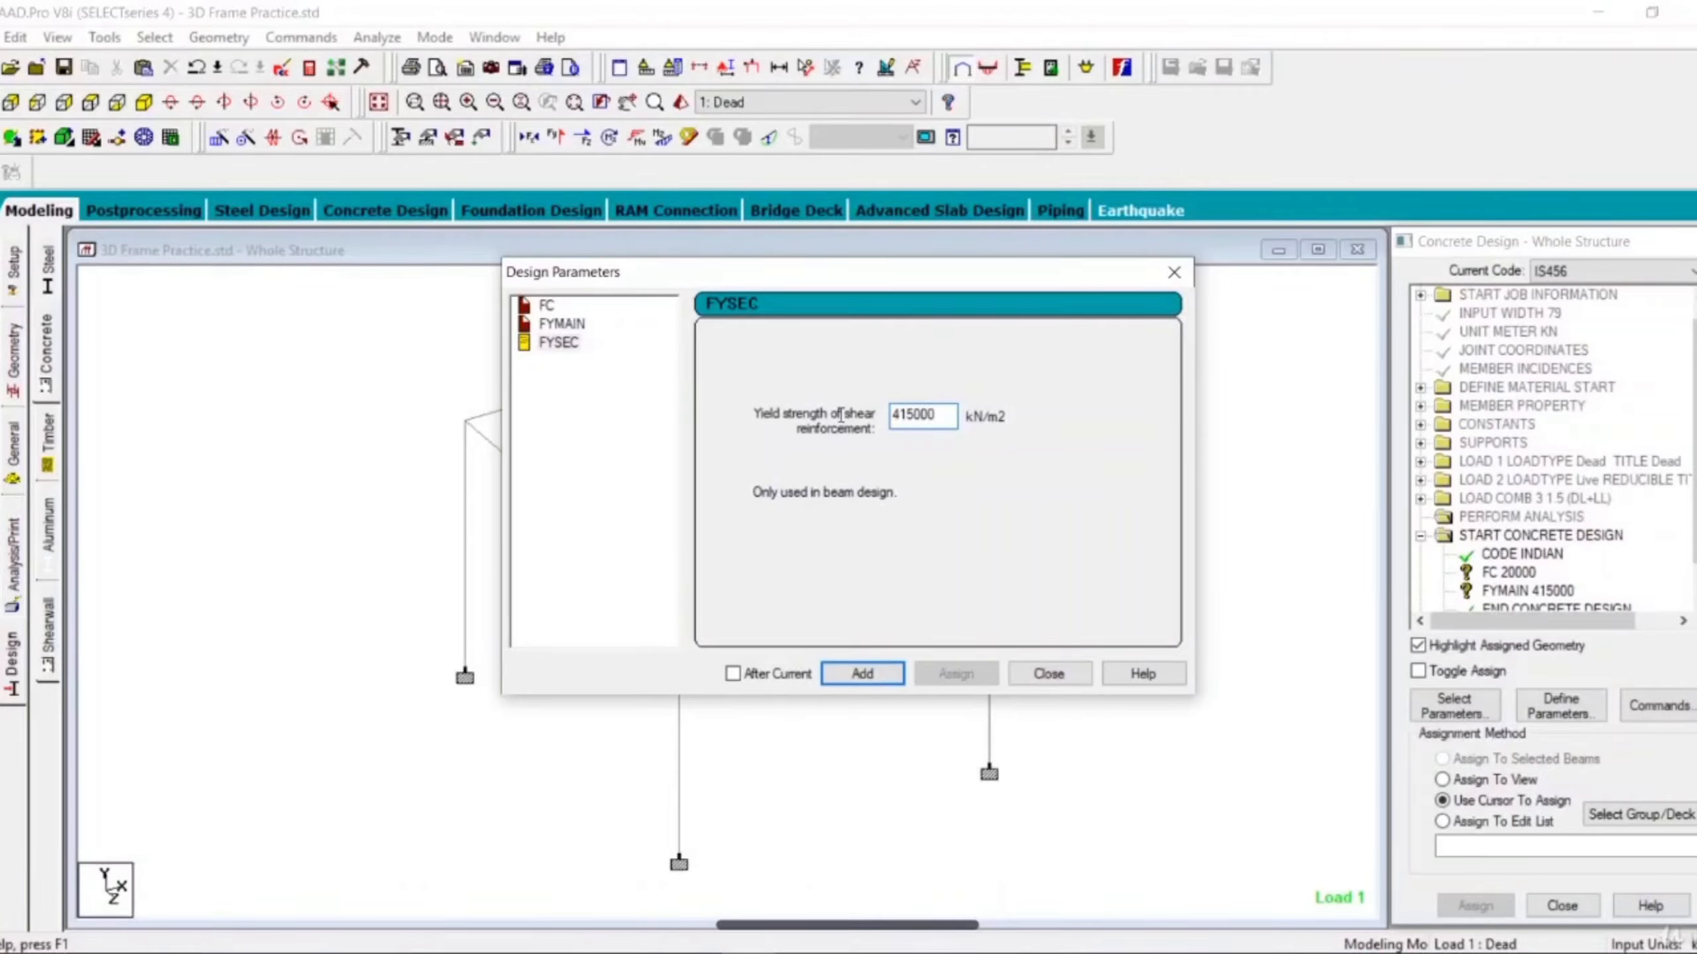
pyautogui.click(872, 675)
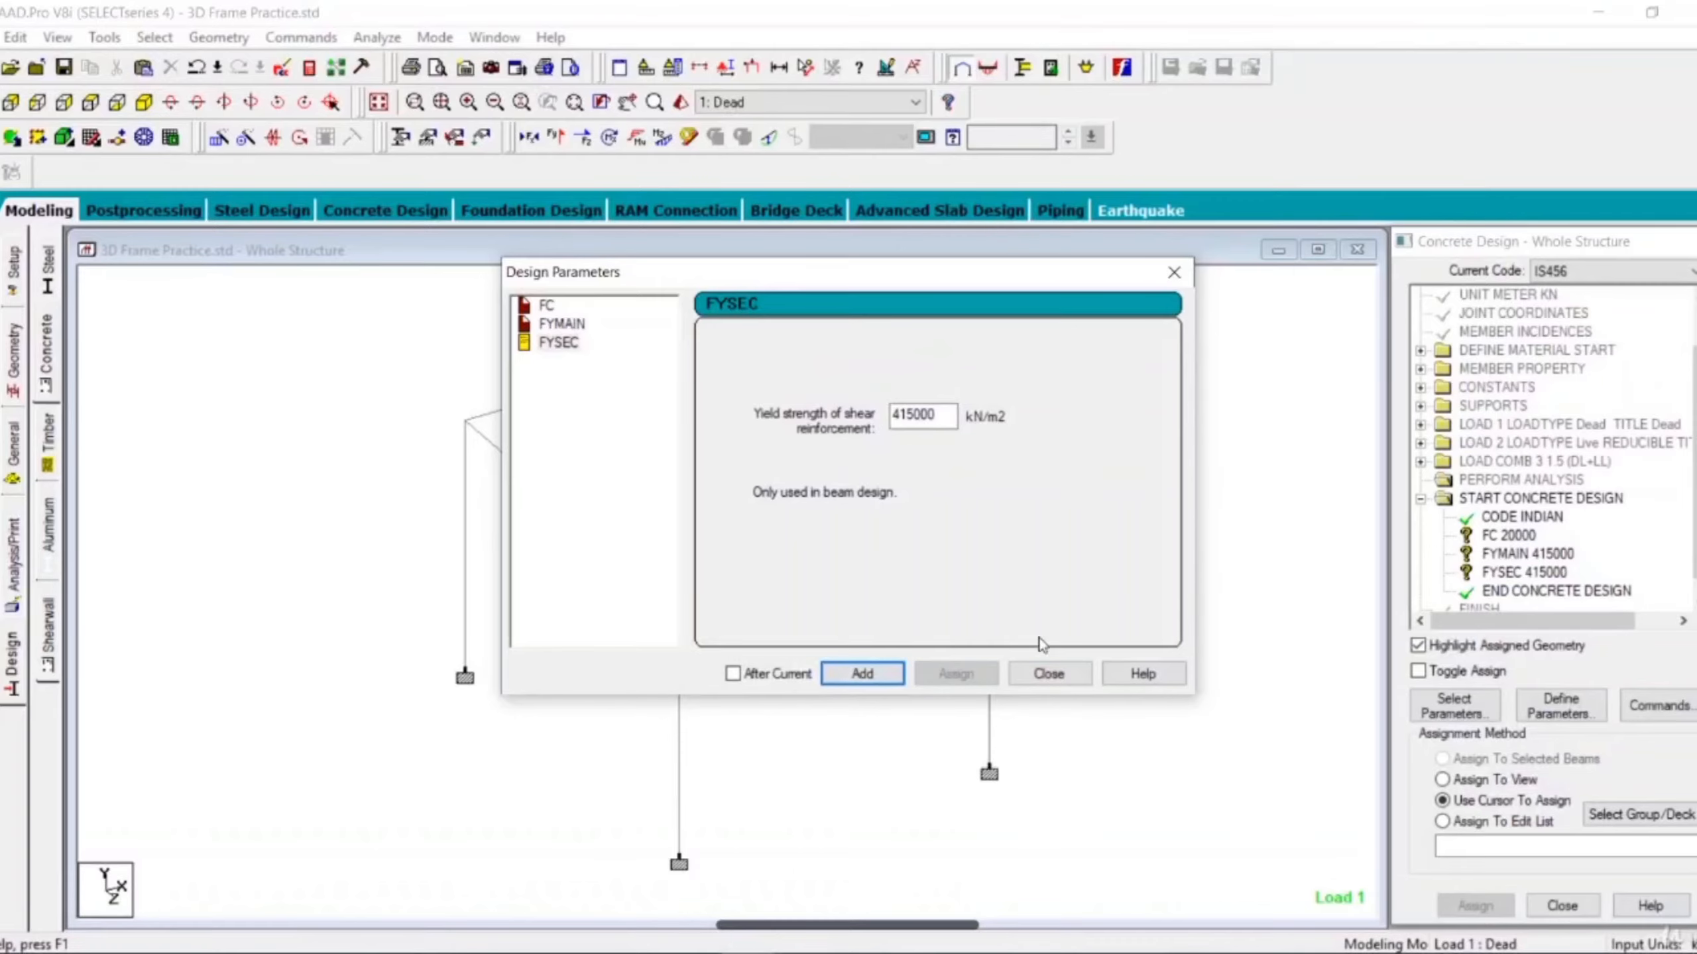
pyautogui.click(1052, 679)
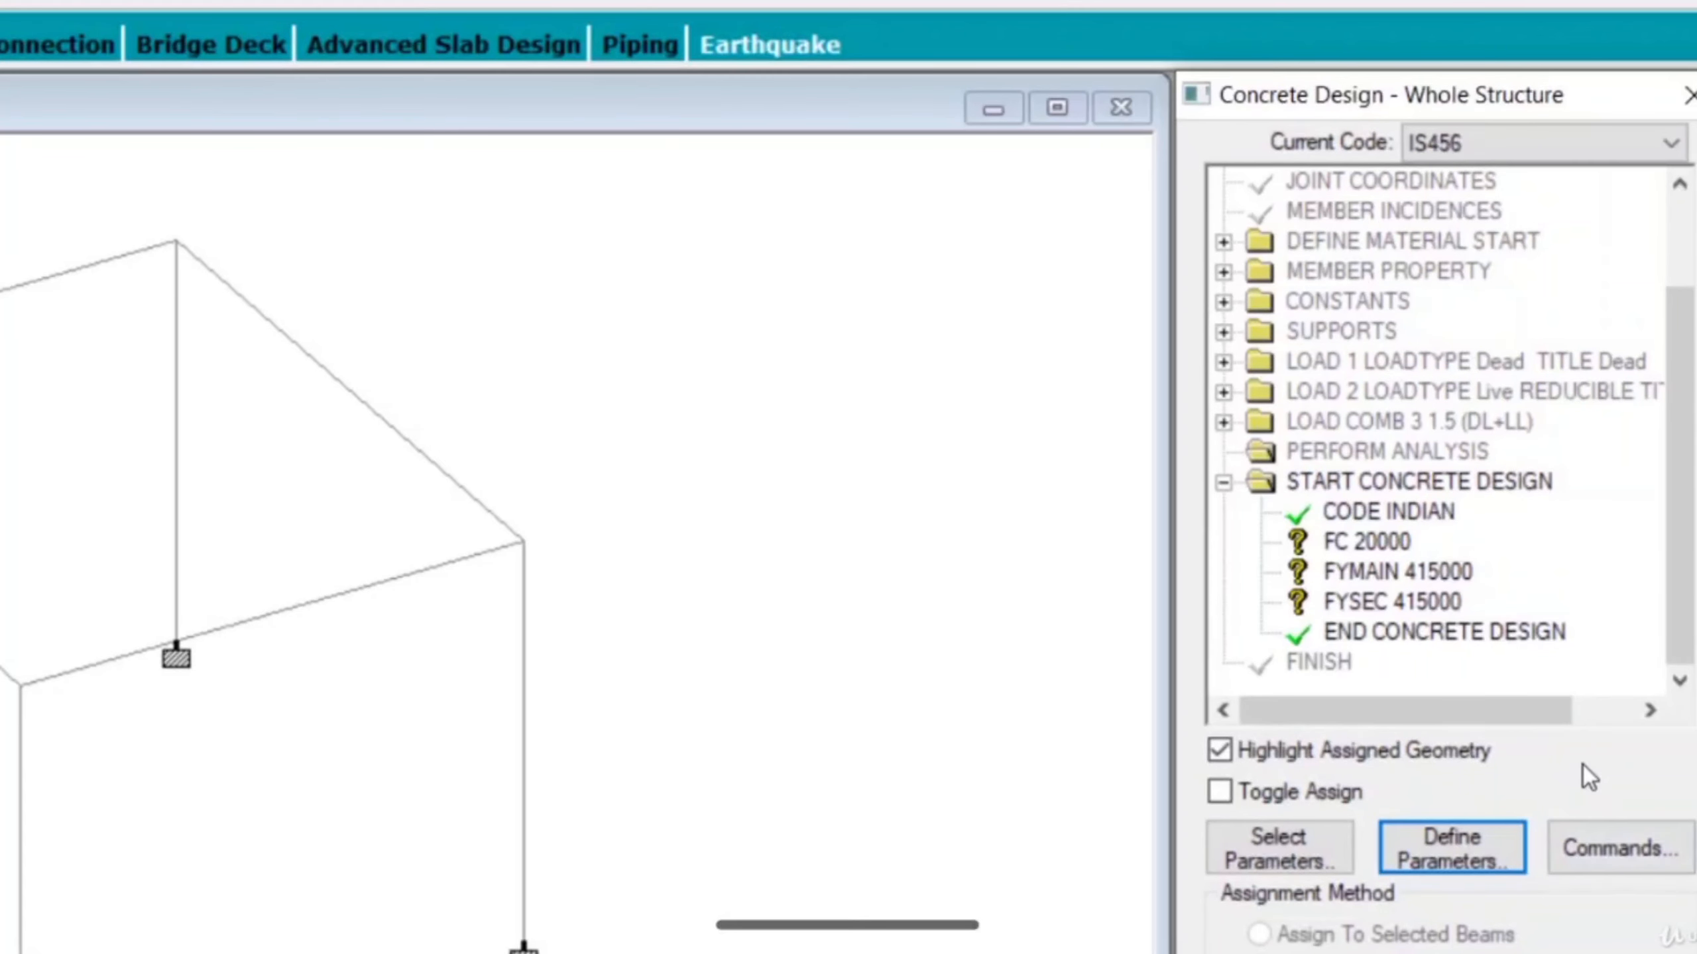
# Add the DESIGN BEAM, DESIGN COLUMN and TAKE OFF commands to the concrete design.
pyautogui.click(1611, 844)
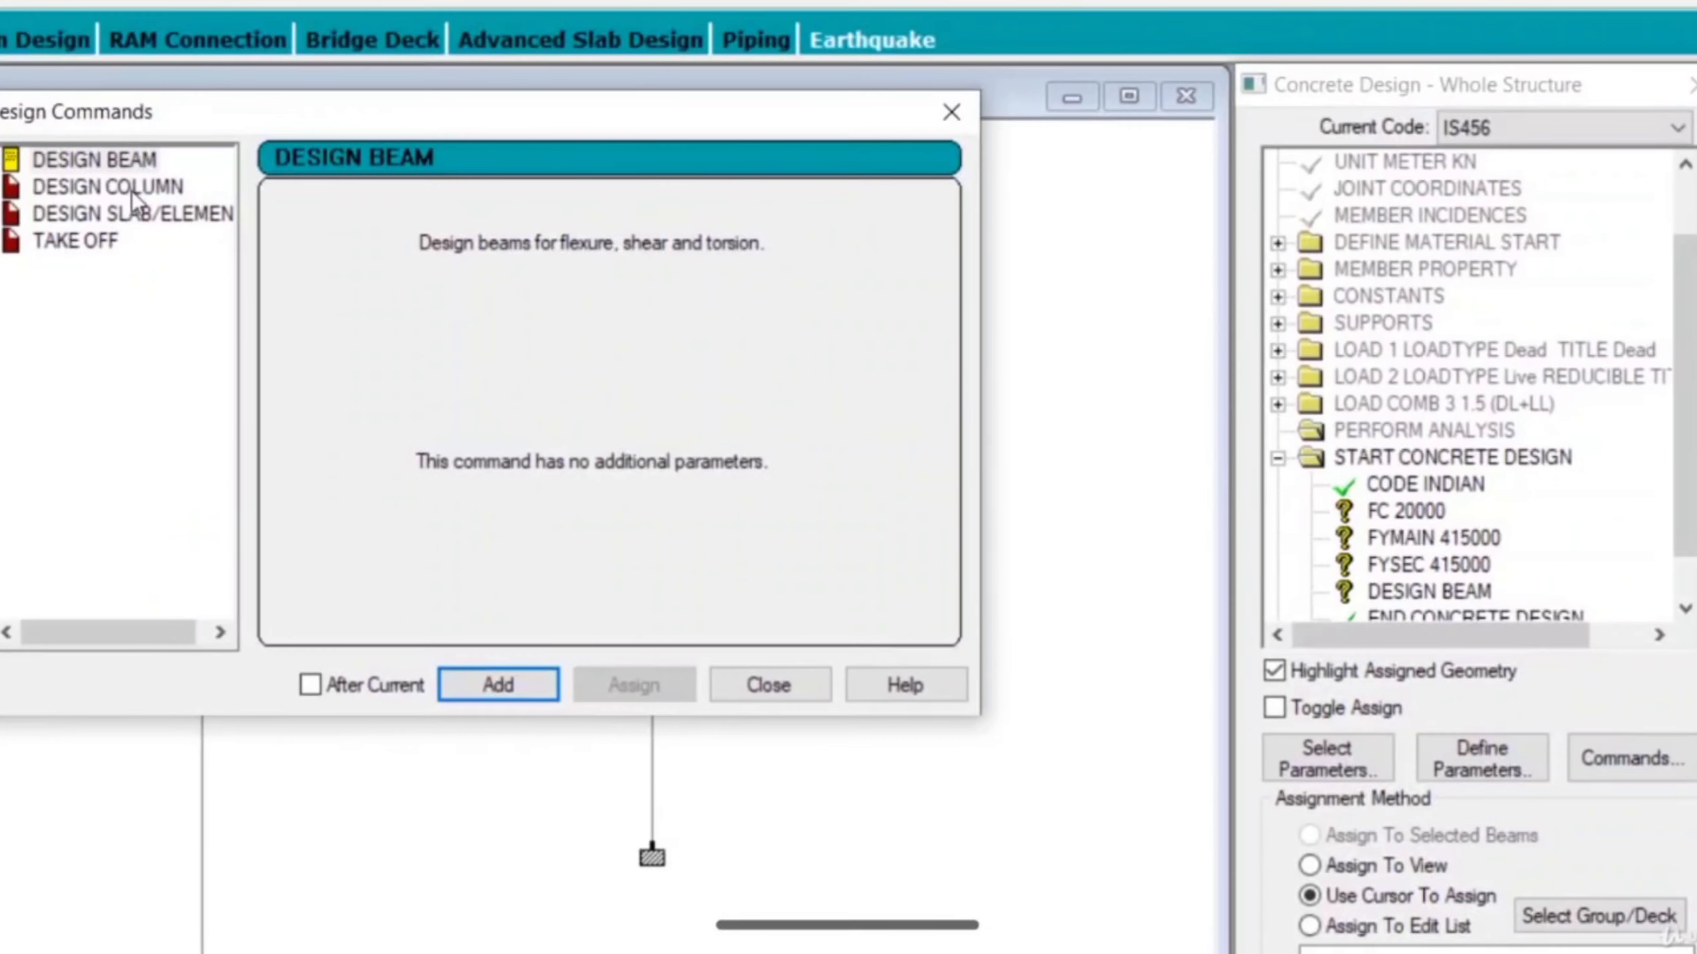
pyautogui.click(132, 191)
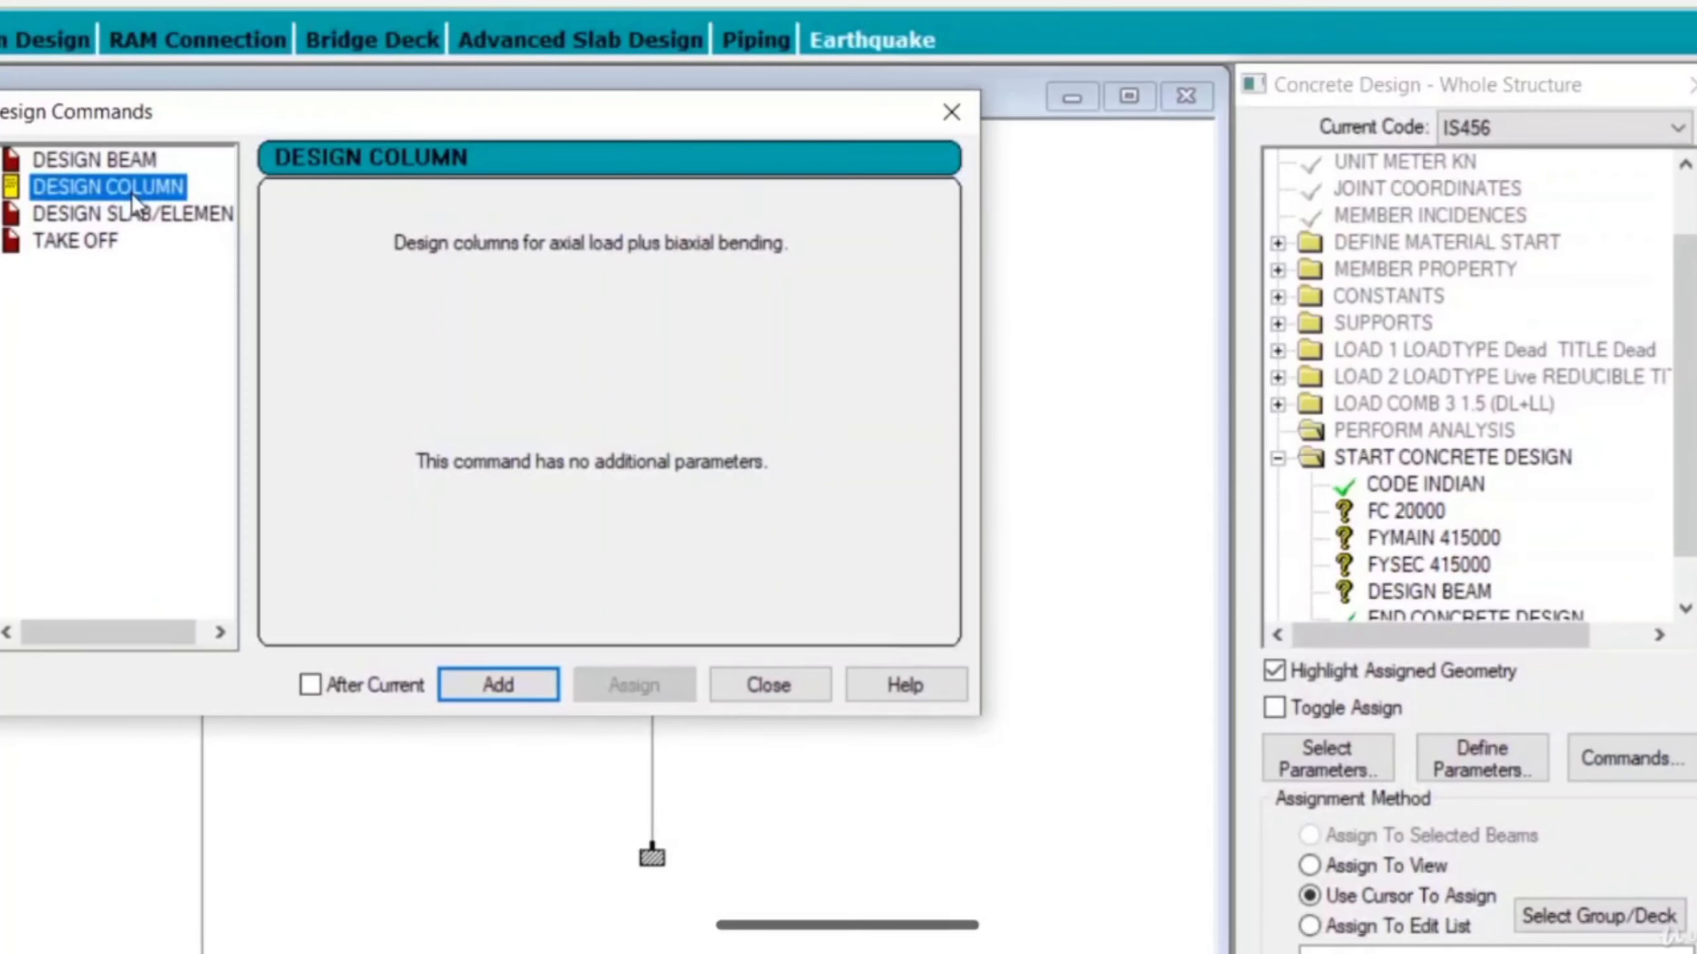
pyautogui.click(520, 685)
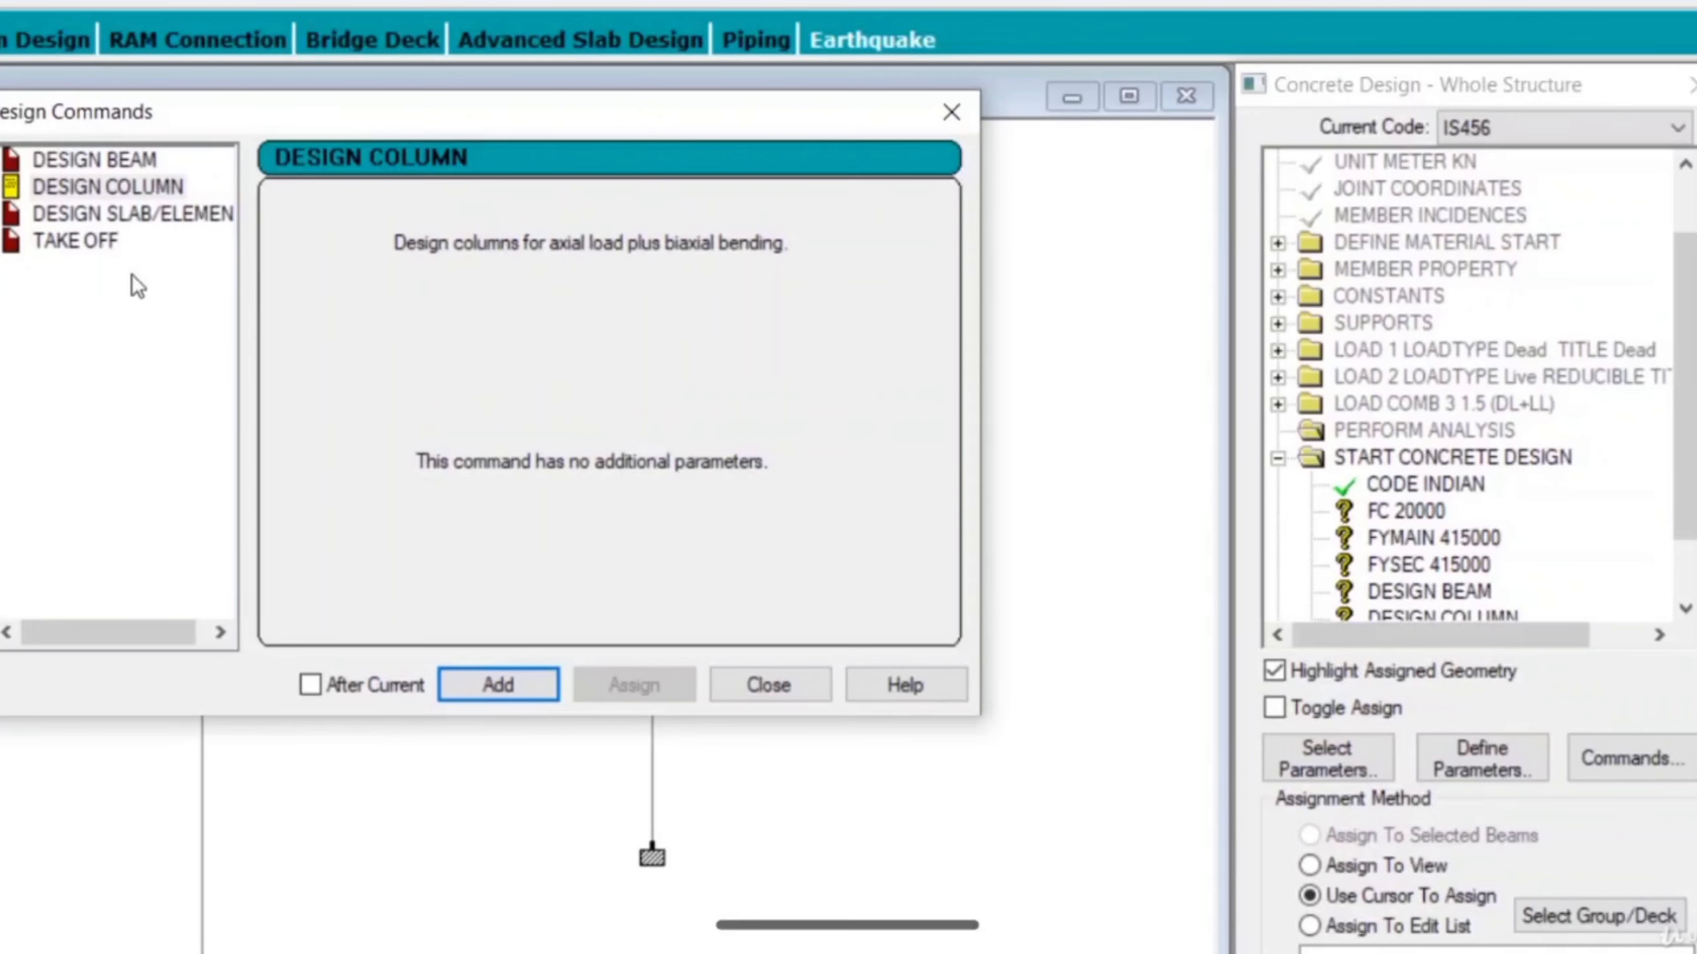
pyautogui.click(95, 244)
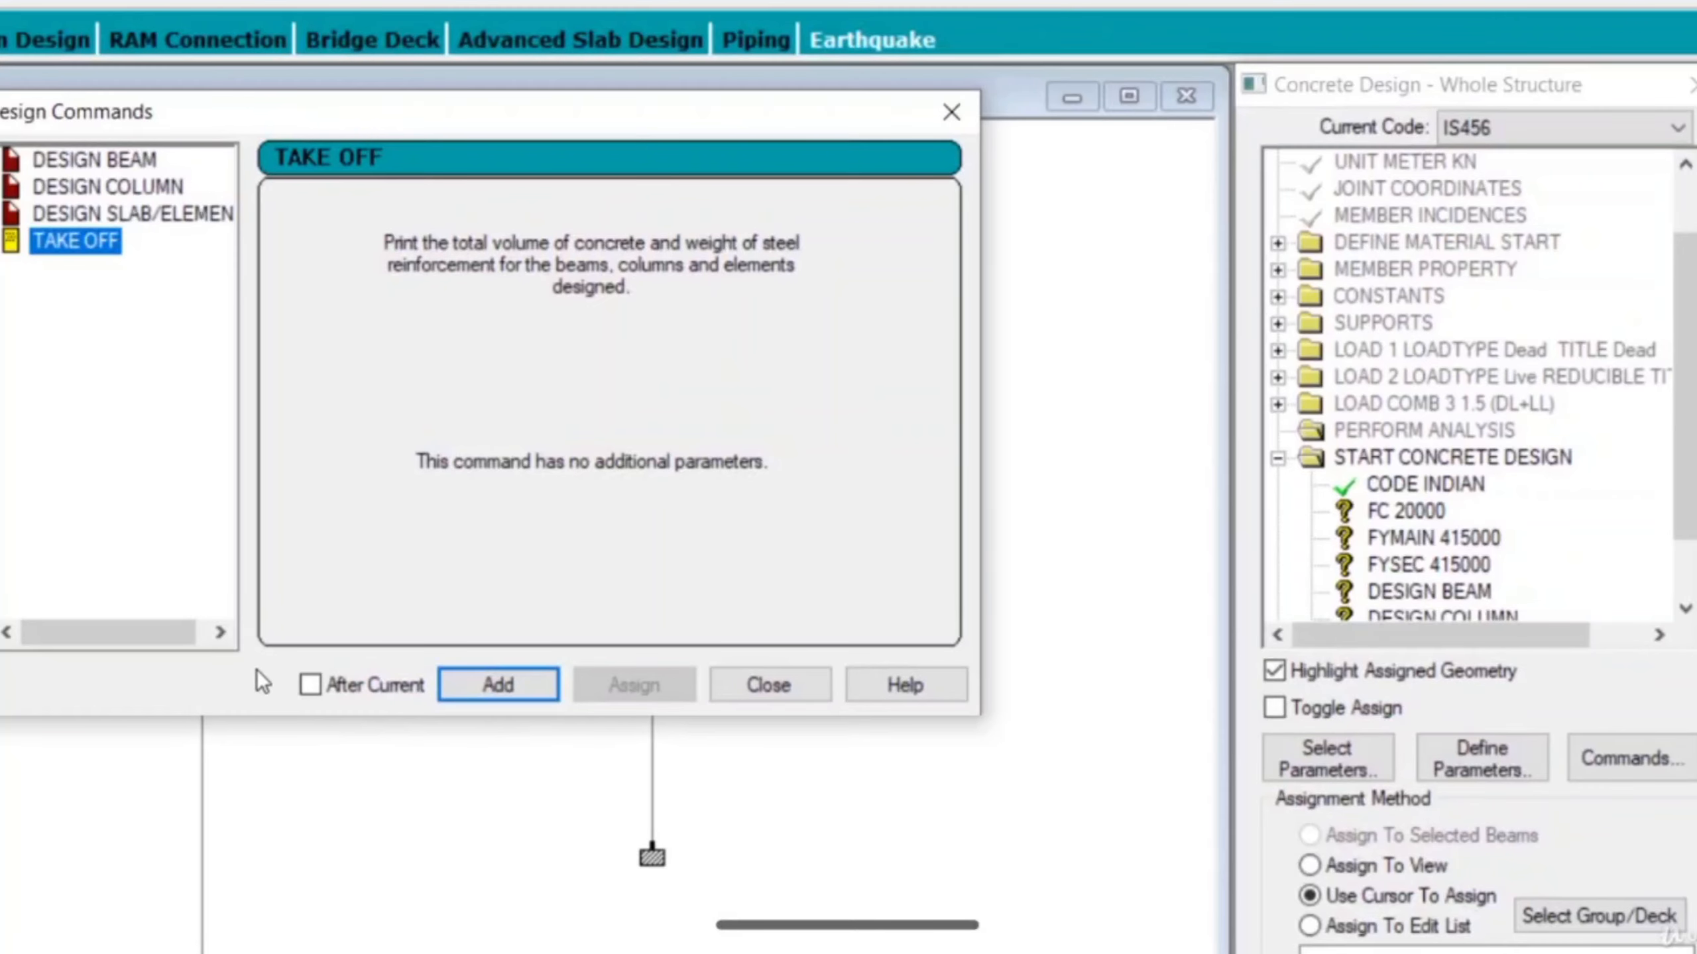
pyautogui.click(498, 685)
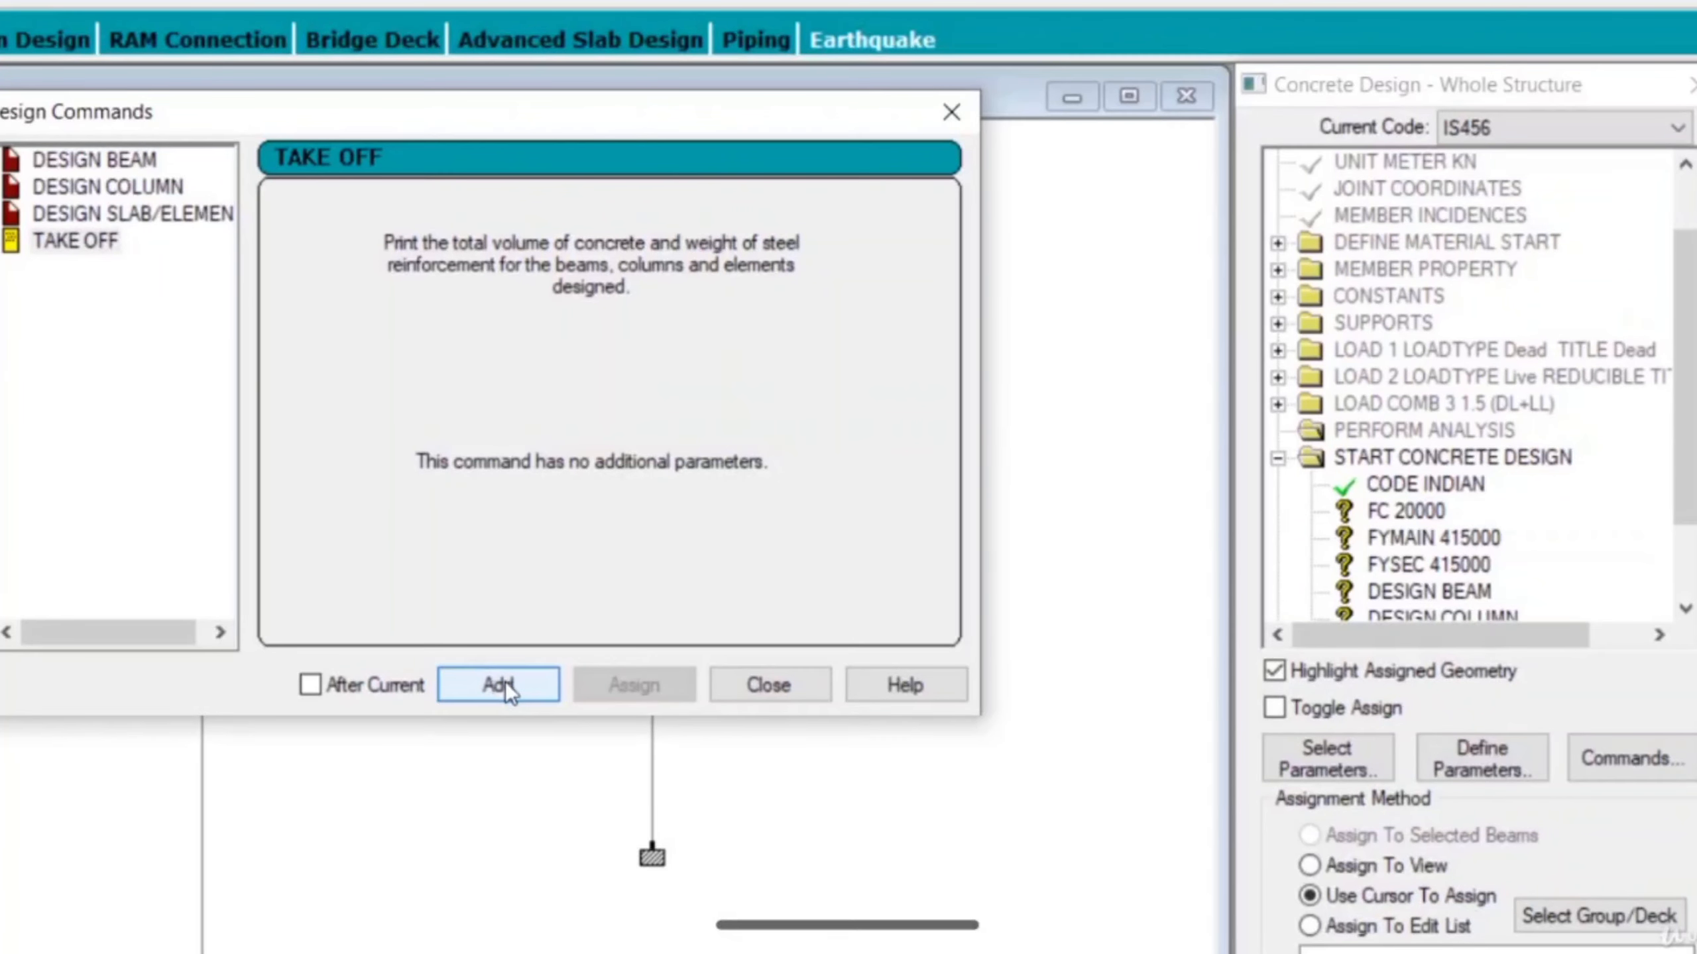
pyautogui.click(782, 683)
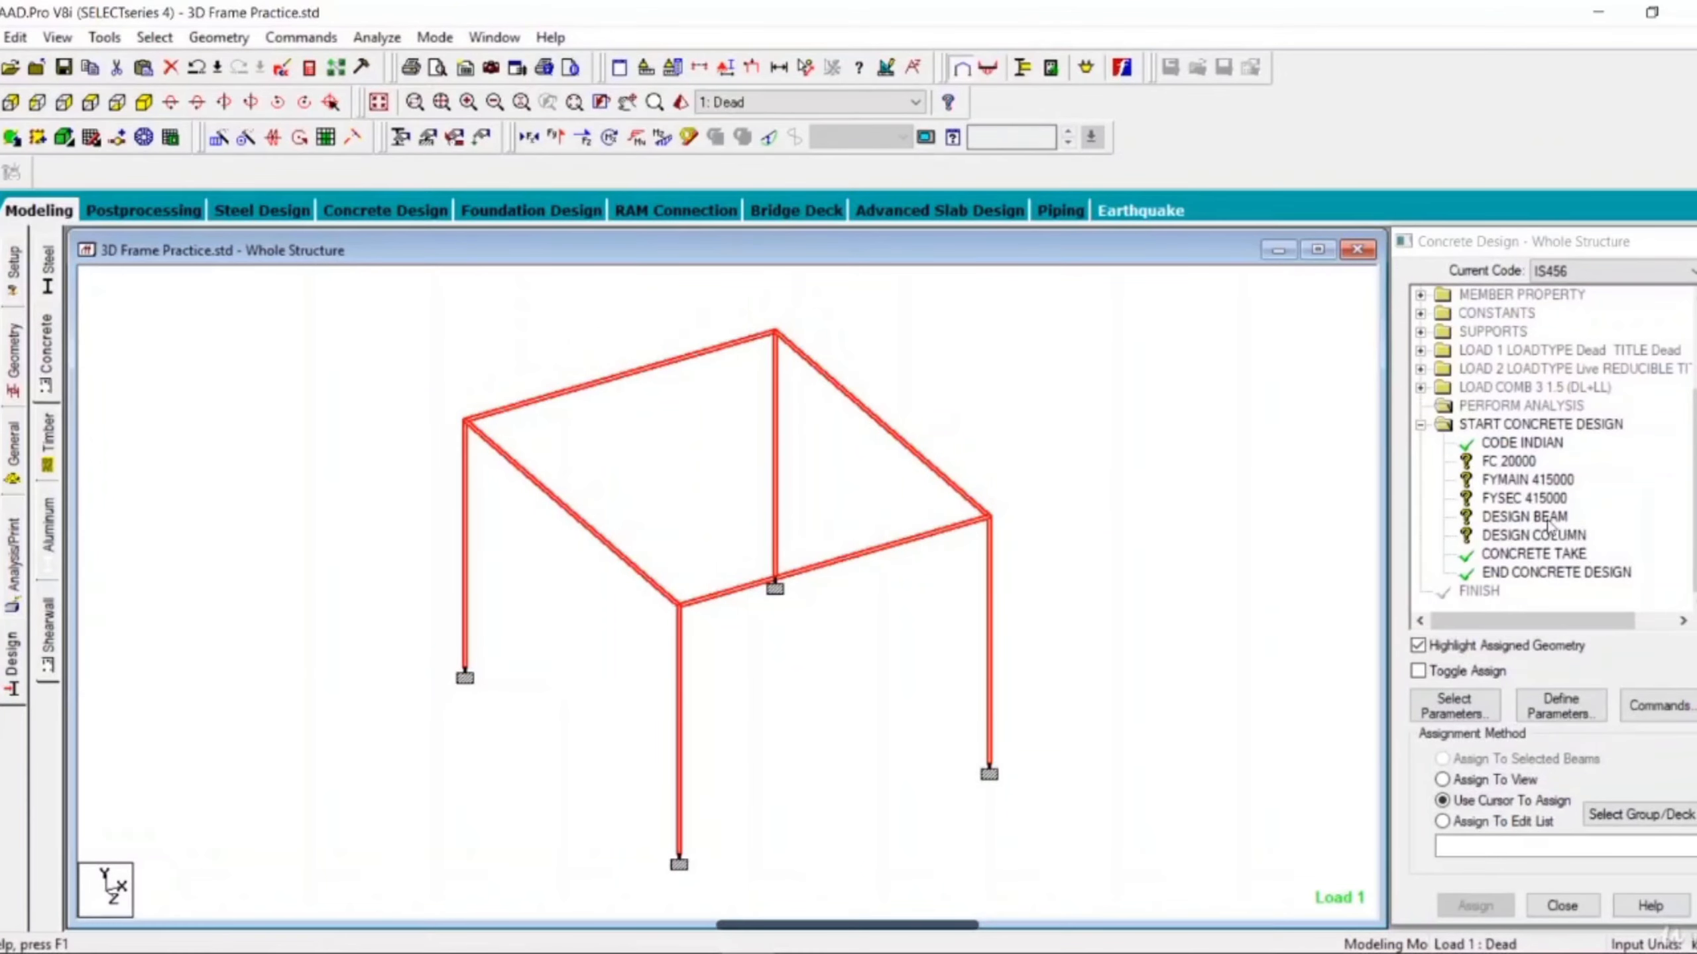
# Assign the FC 20000 parameter to all beams and columns of the frame, allowing the auto save of the file.
pyautogui.click(1507, 463)
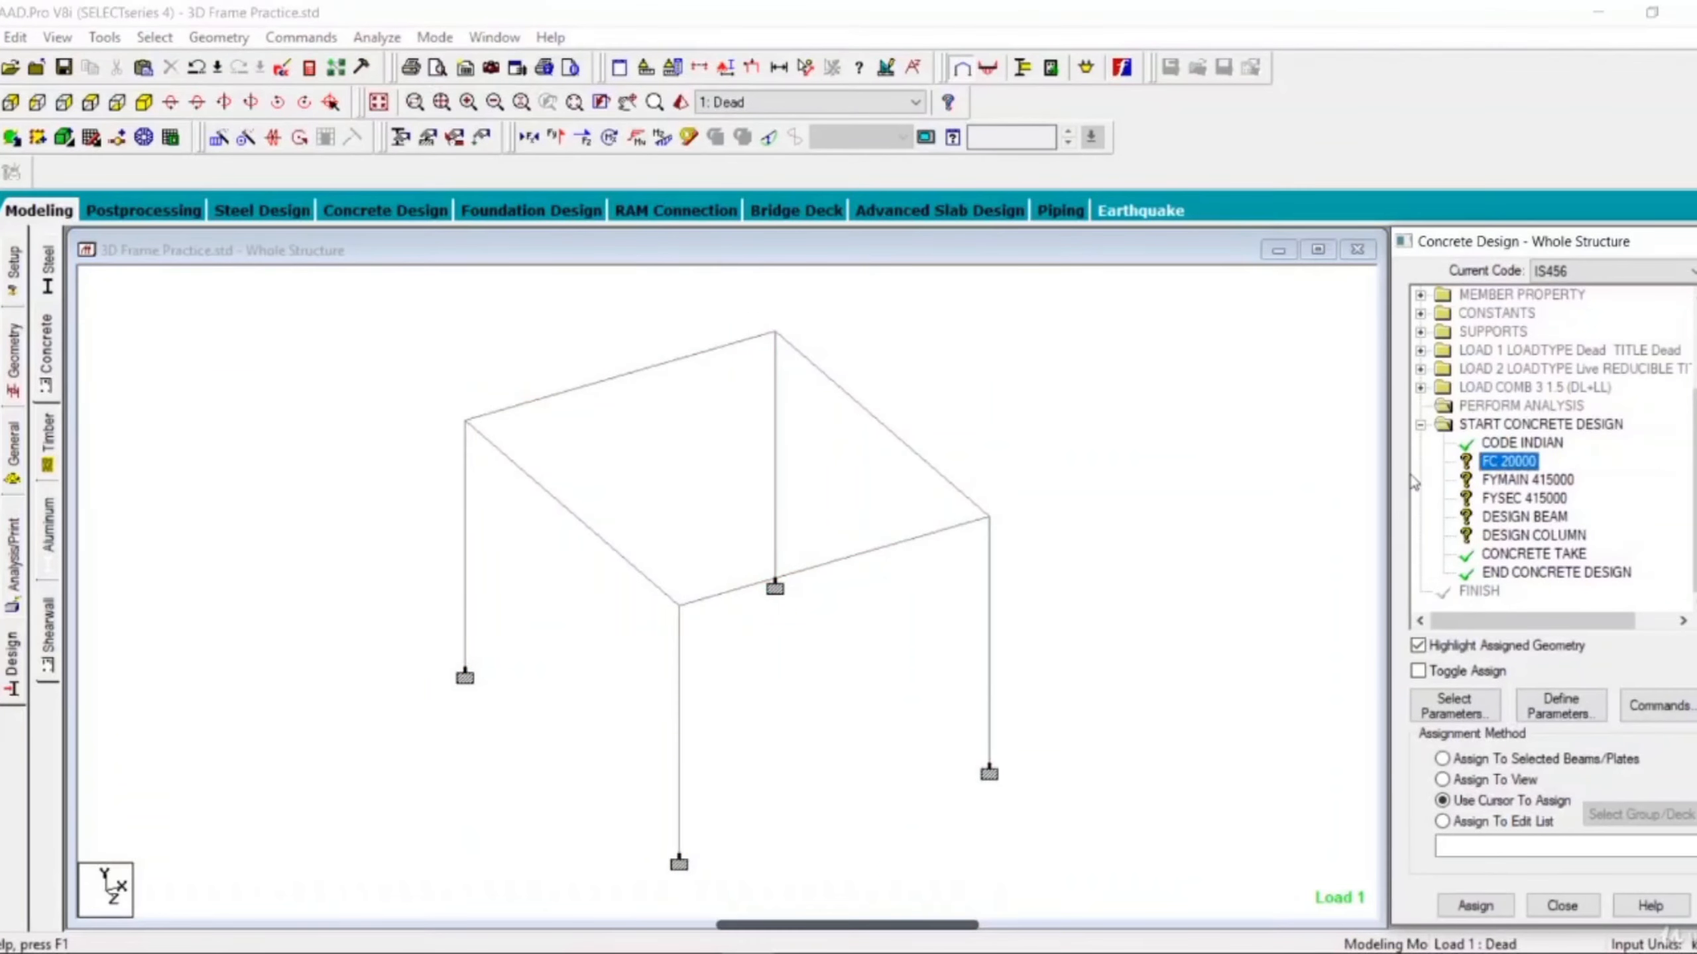
pyautogui.moveTo(260, 305); pyautogui.dragTo(1188, 912)
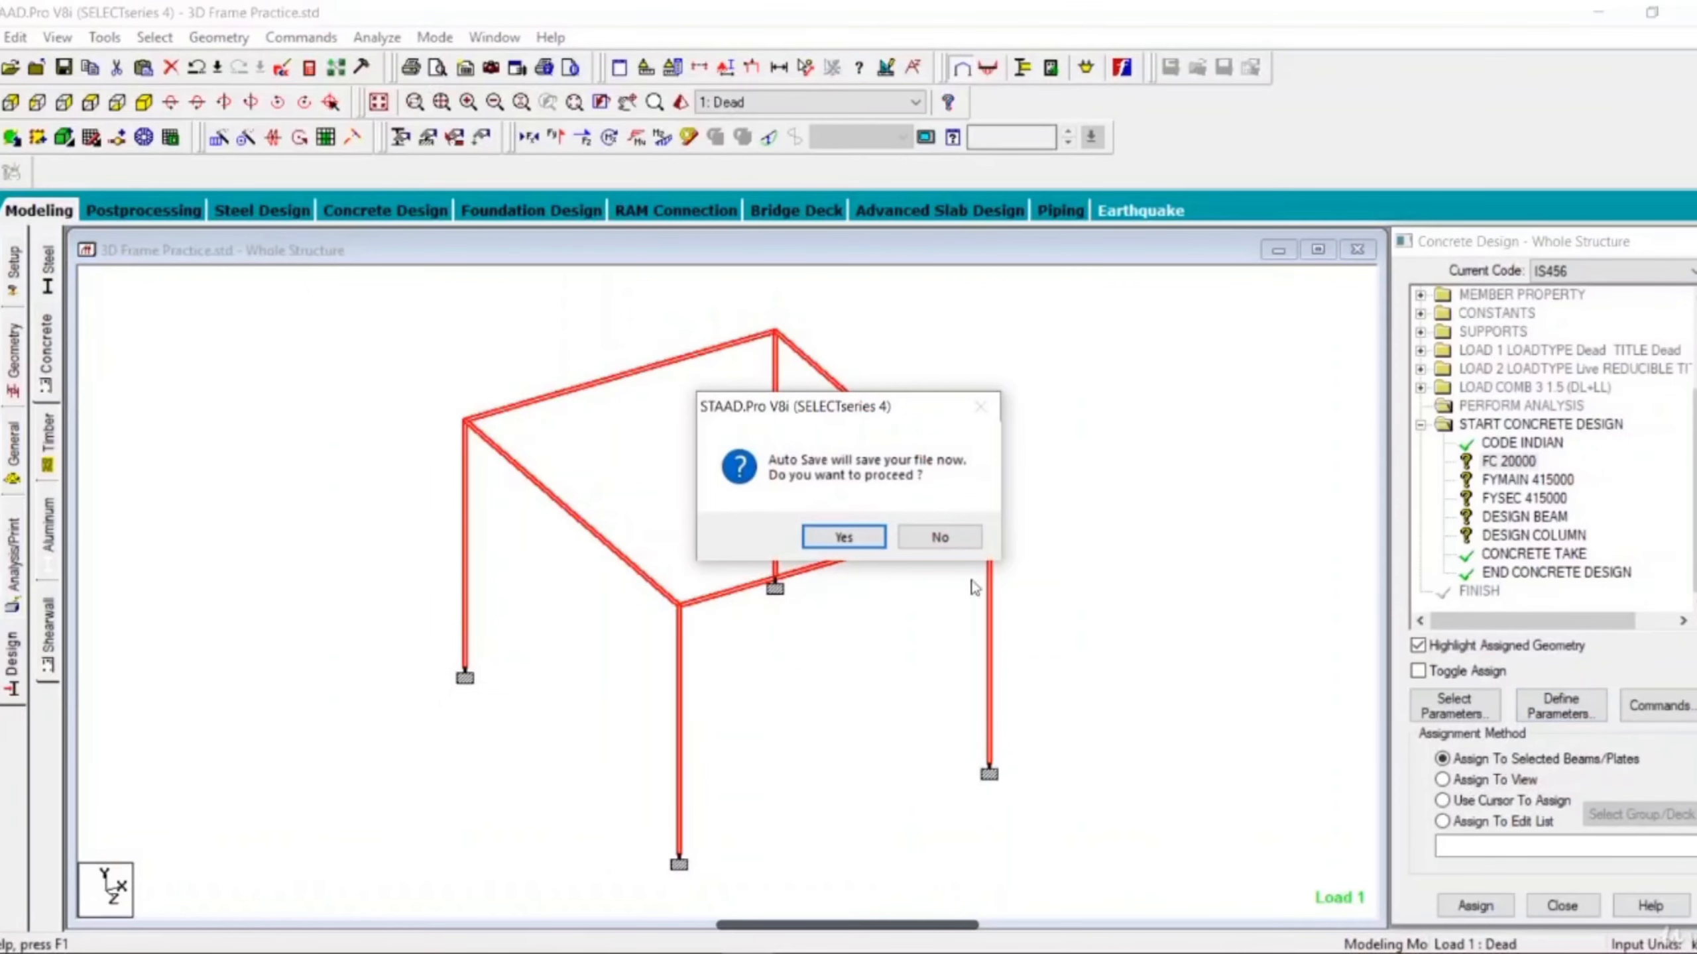
pyautogui.click(843, 537)
pyautogui.click(701, 540)
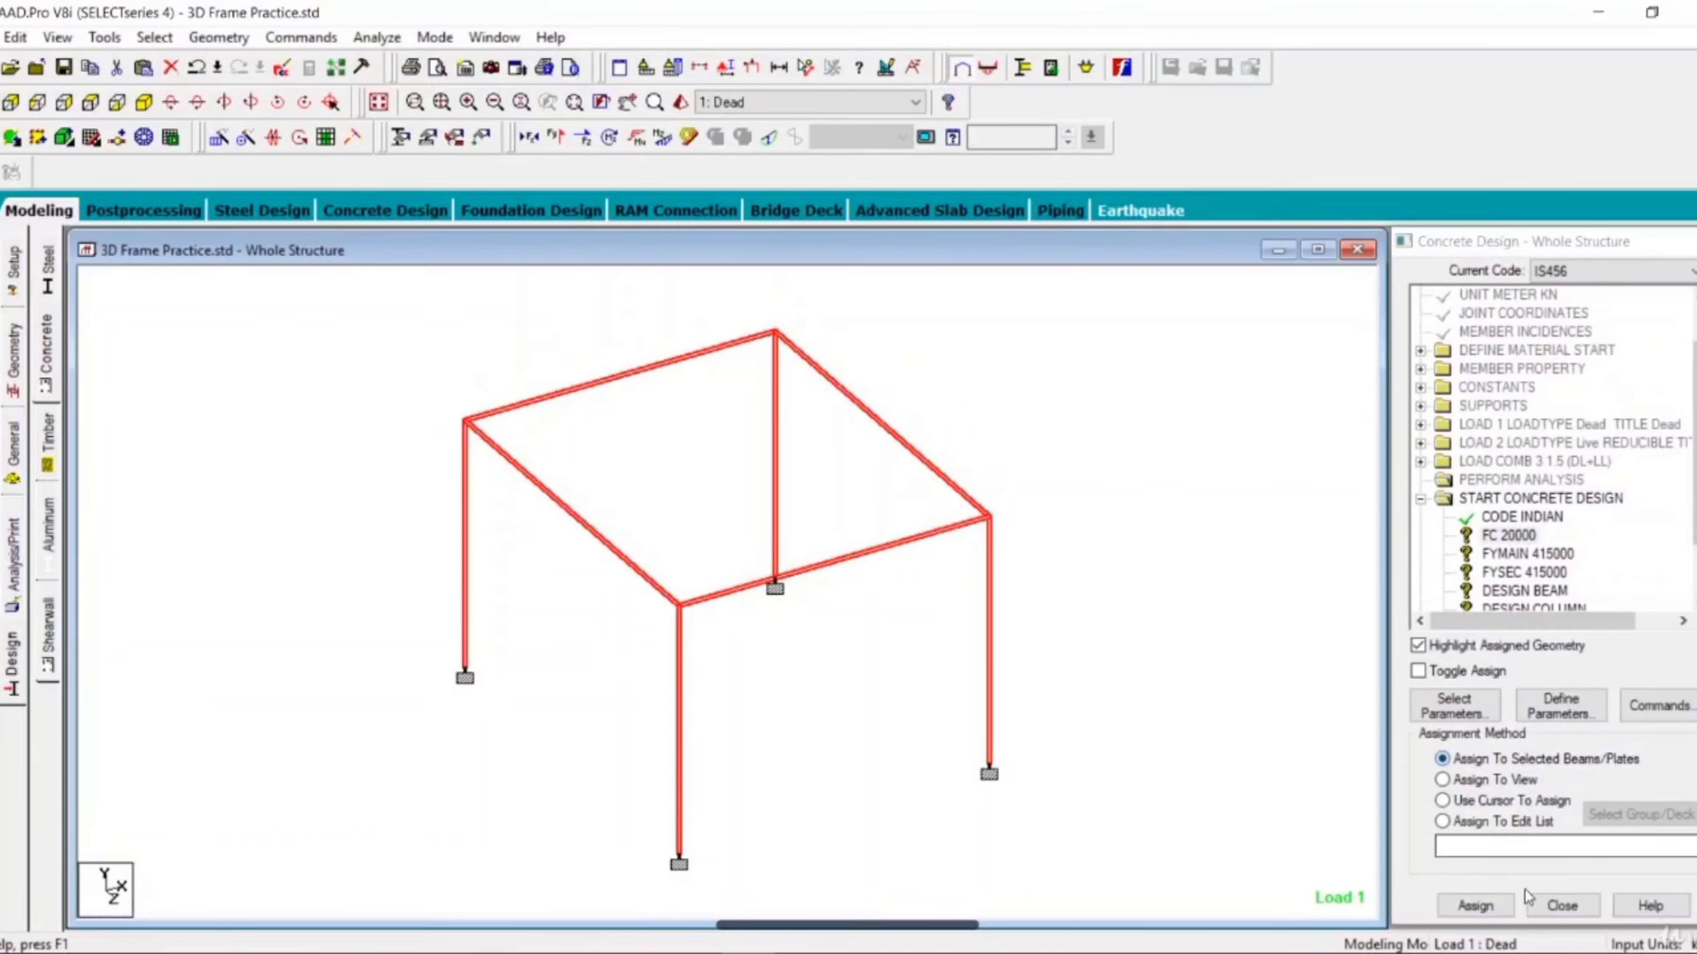
pyautogui.click(1496, 909)
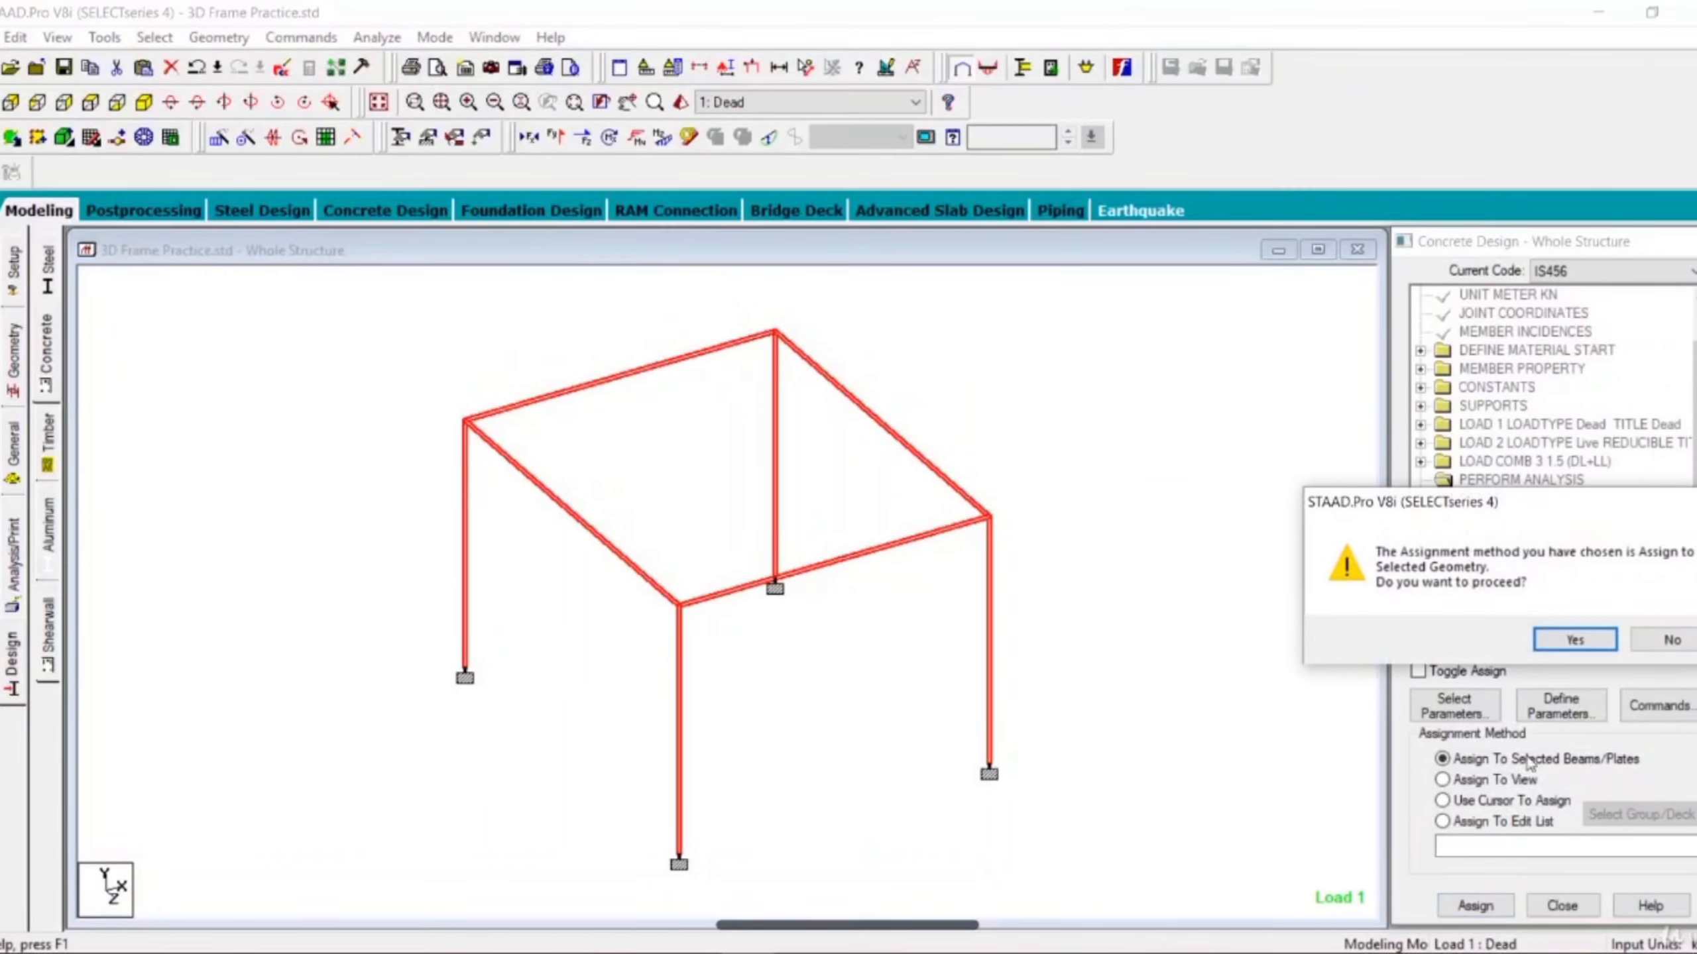
pyautogui.click(1575, 640)
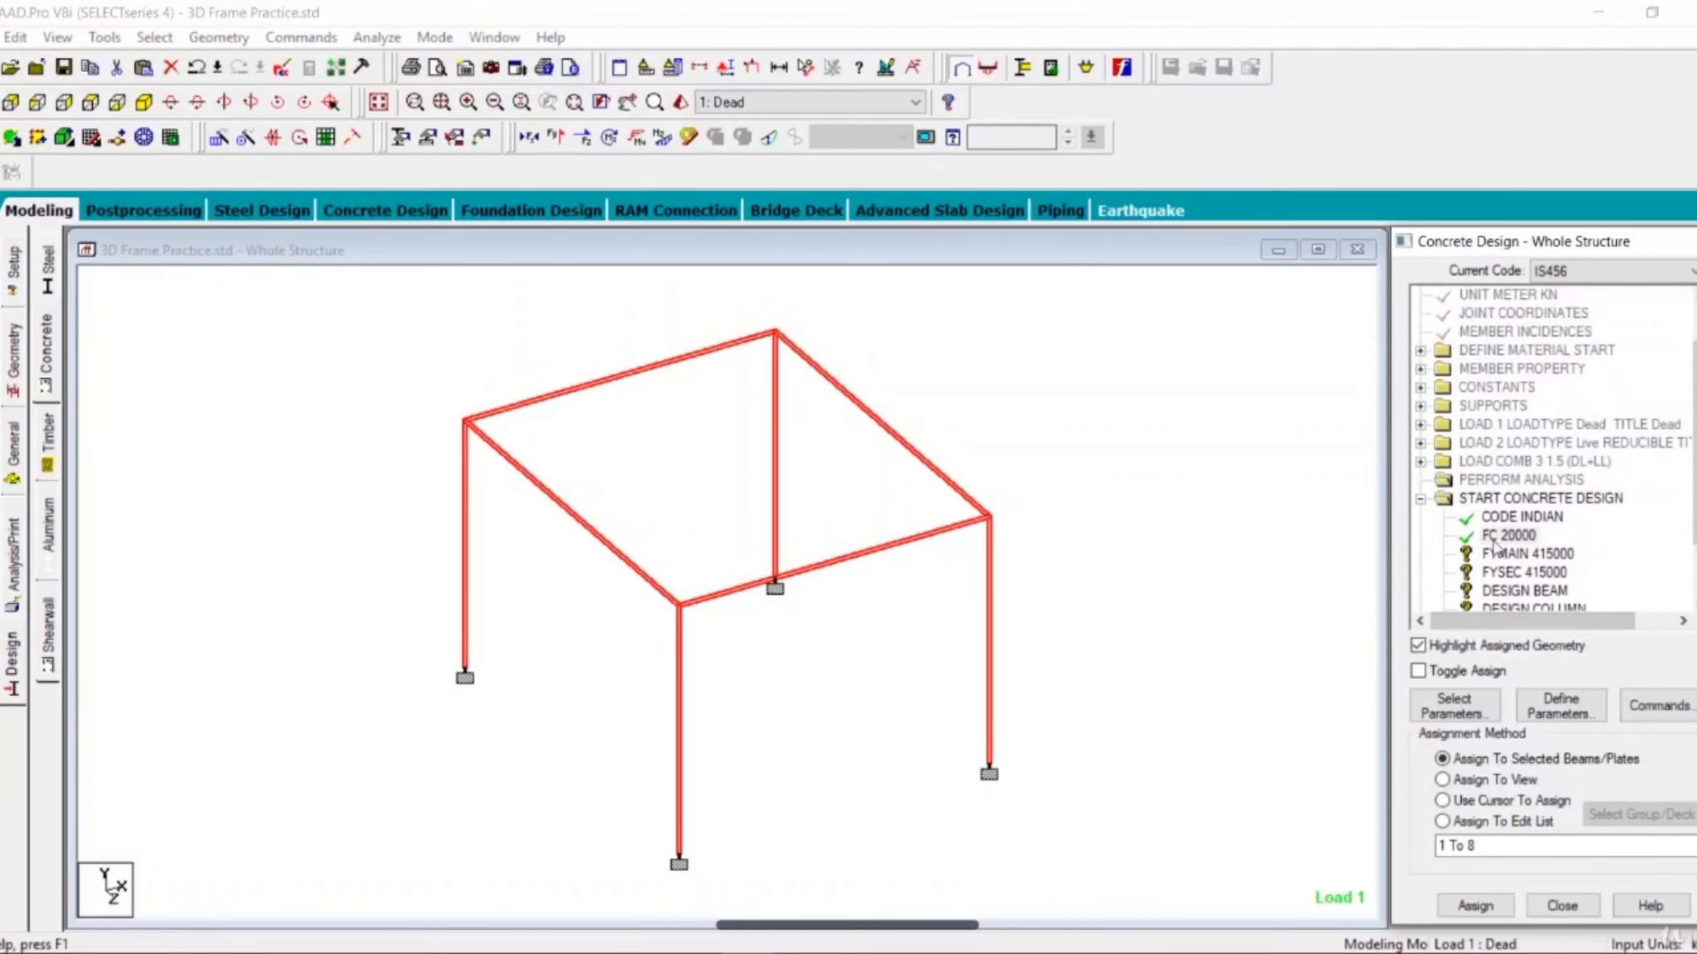
# Assign the FYMAIN 415000 parameter to all beams and columns of the frame.
pyautogui.click(1536, 555)
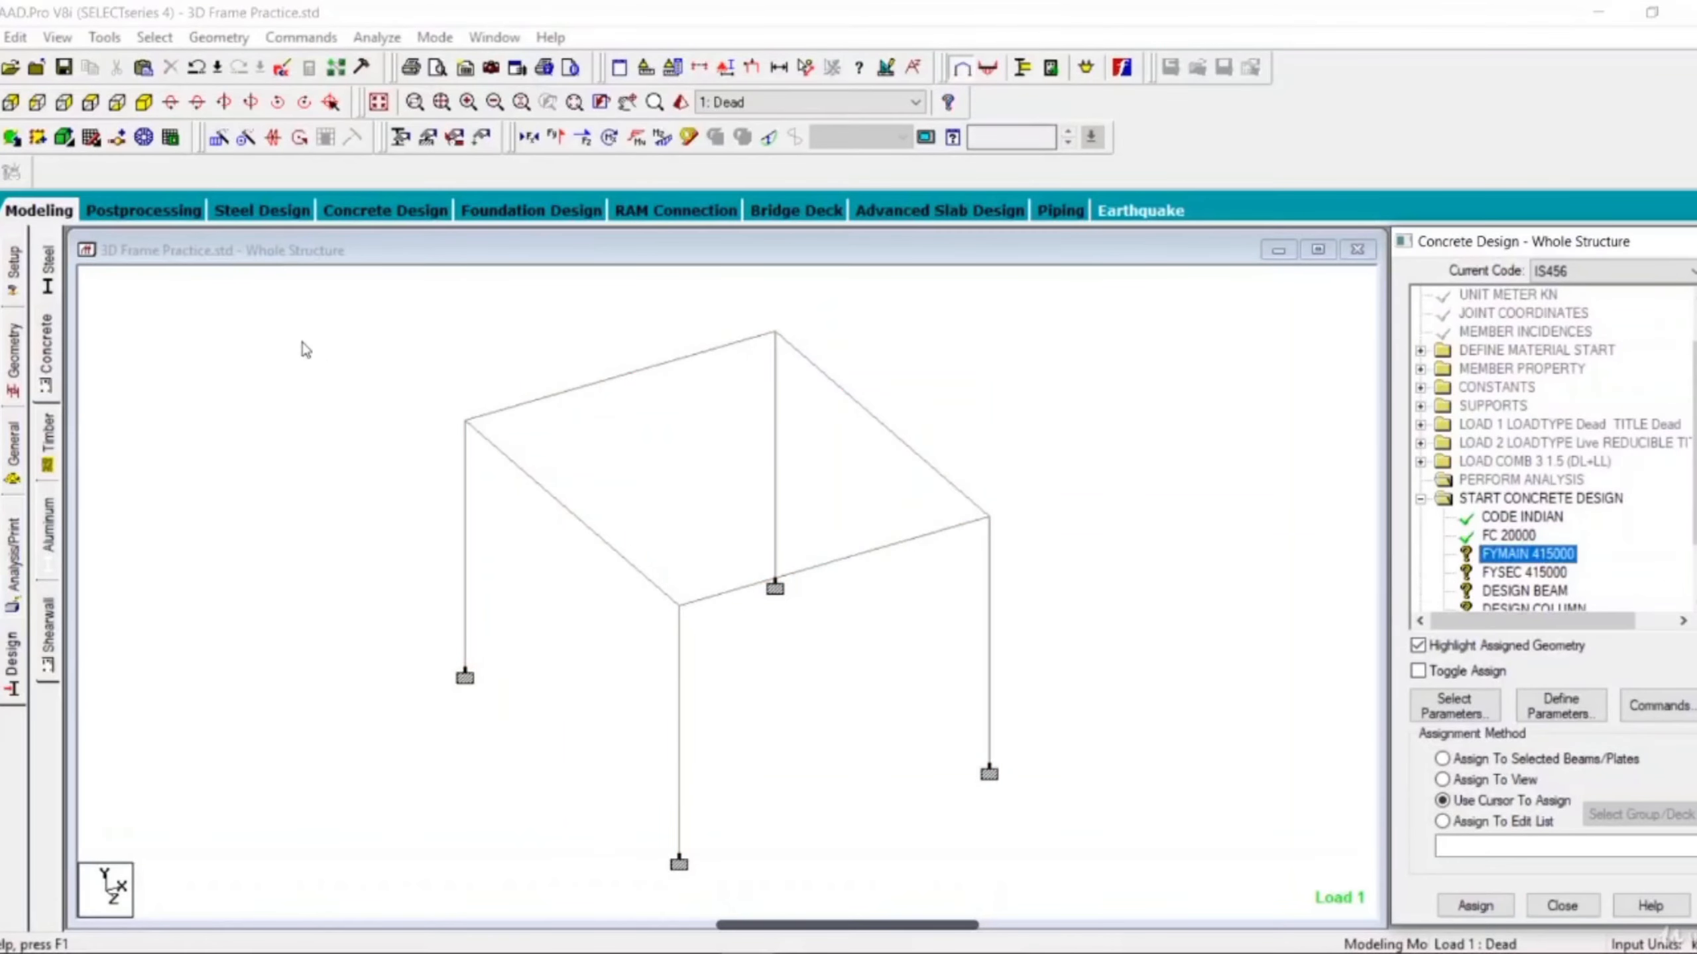
pyautogui.moveTo(273, 289); pyautogui.dragTo(1225, 882)
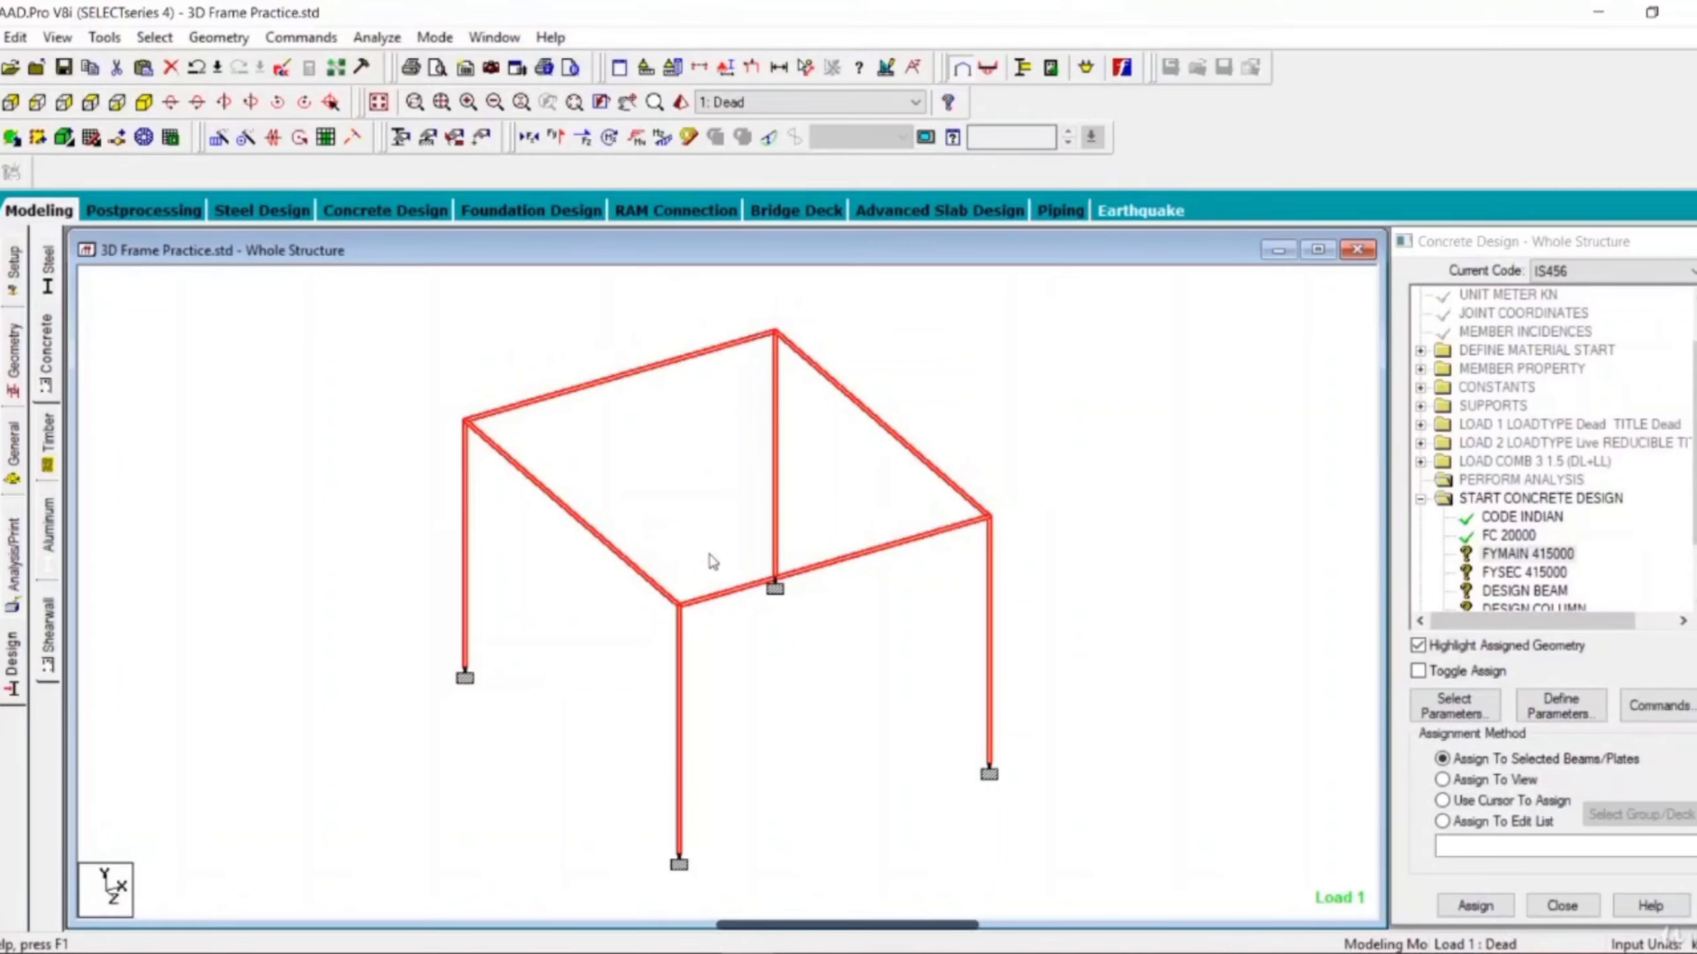
pyautogui.click(1450, 910)
pyautogui.click(1477, 906)
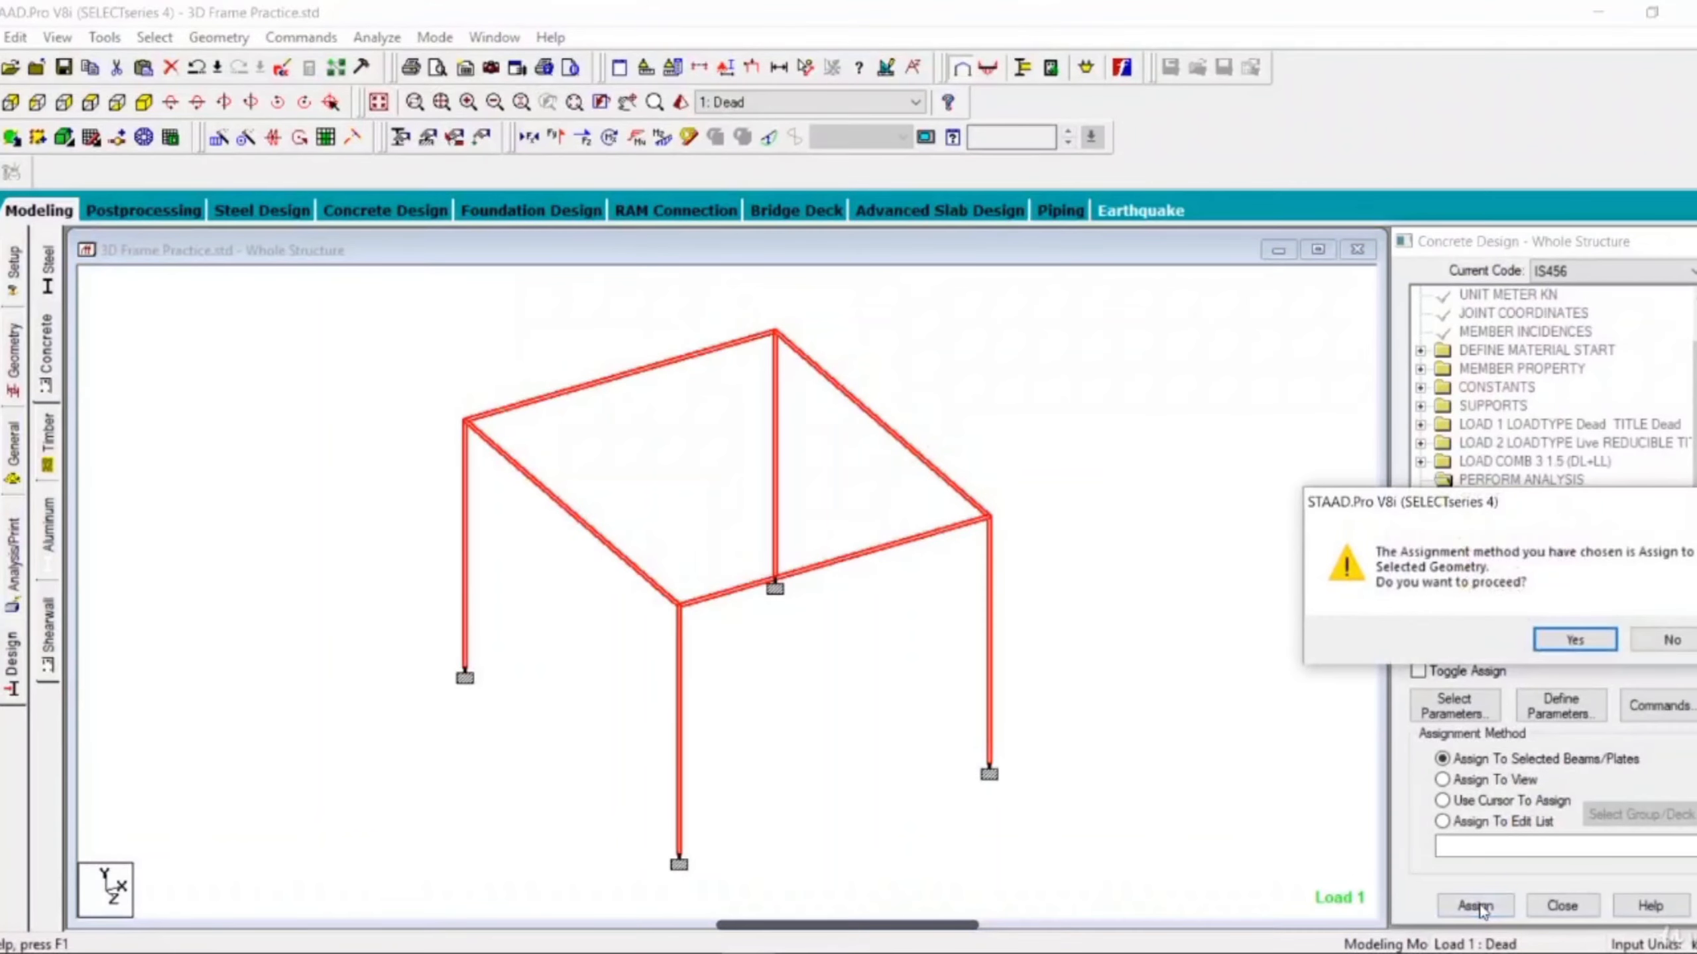
pyautogui.click(1575, 641)
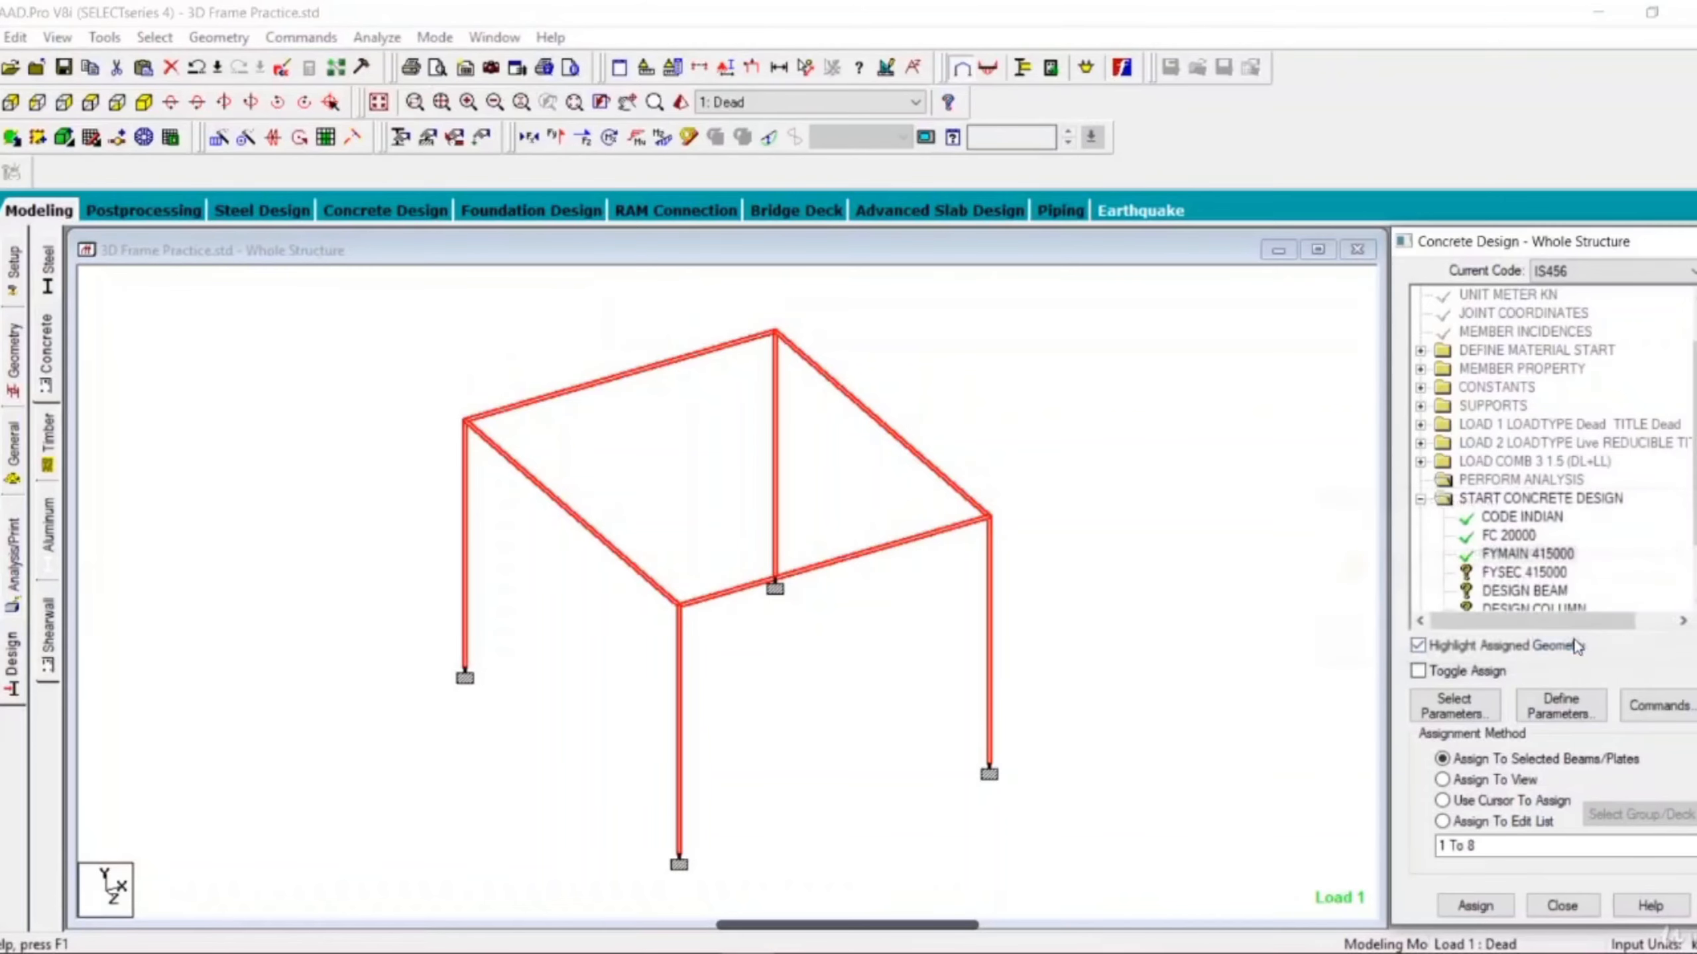
# Assign the FYSEC 415000 parameter to all beams and columns of the frame.
pyautogui.scroll(-1, 1529, 554)
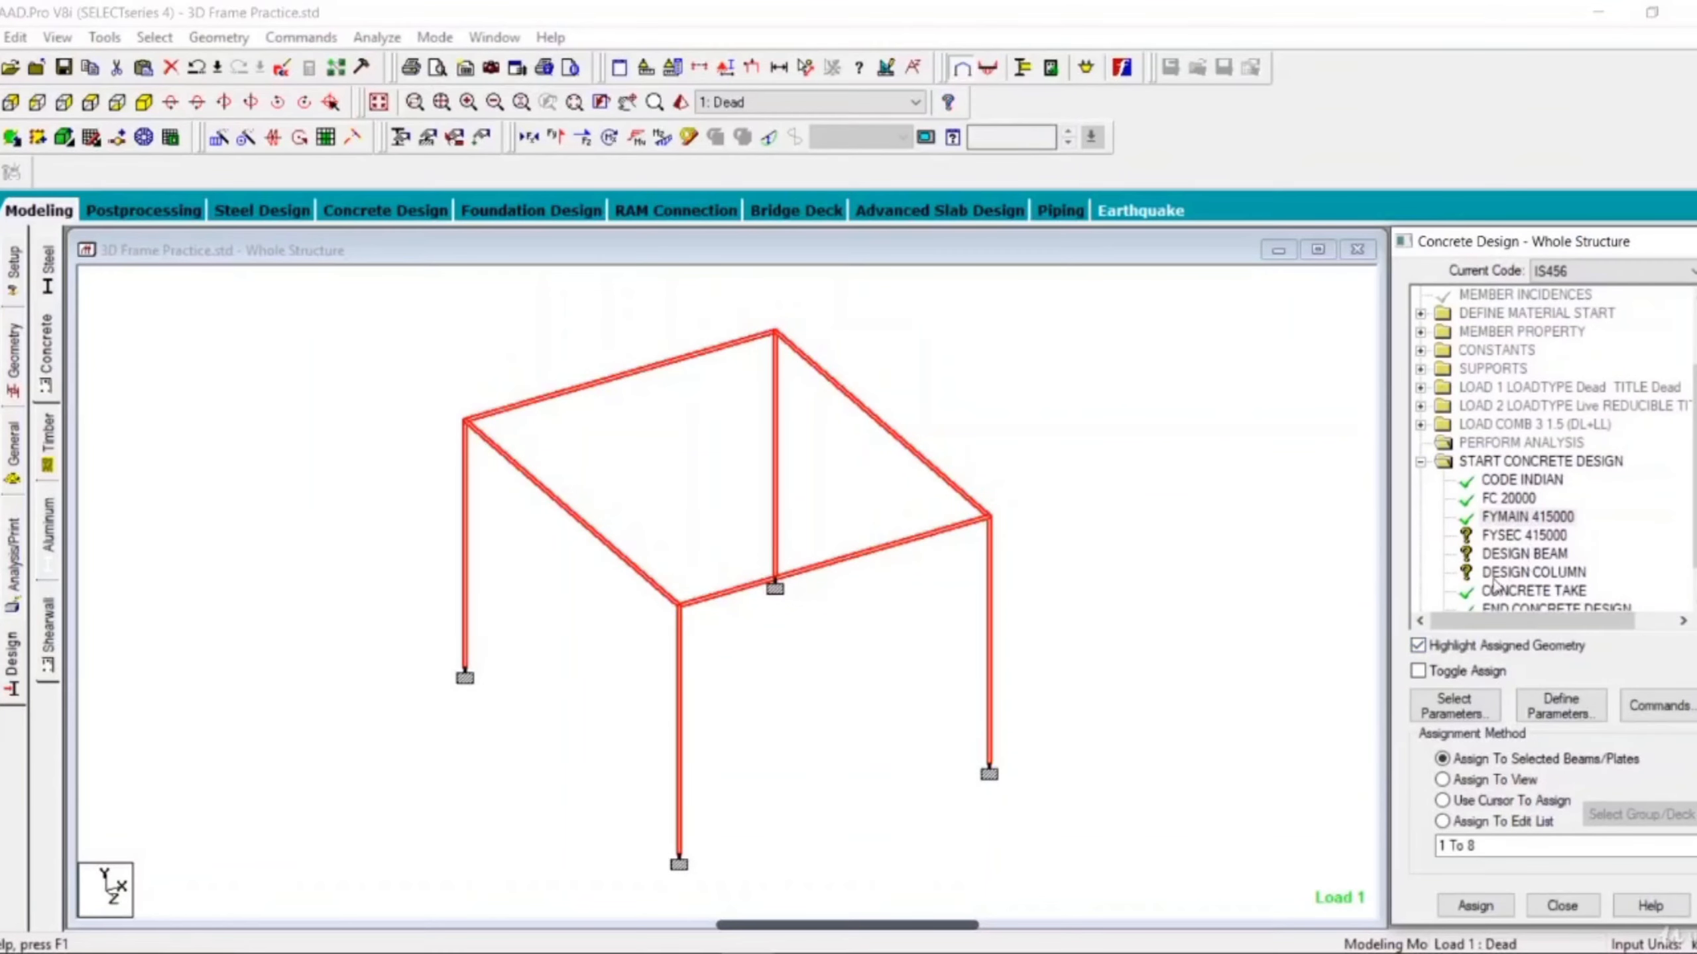
pyautogui.click(1521, 535)
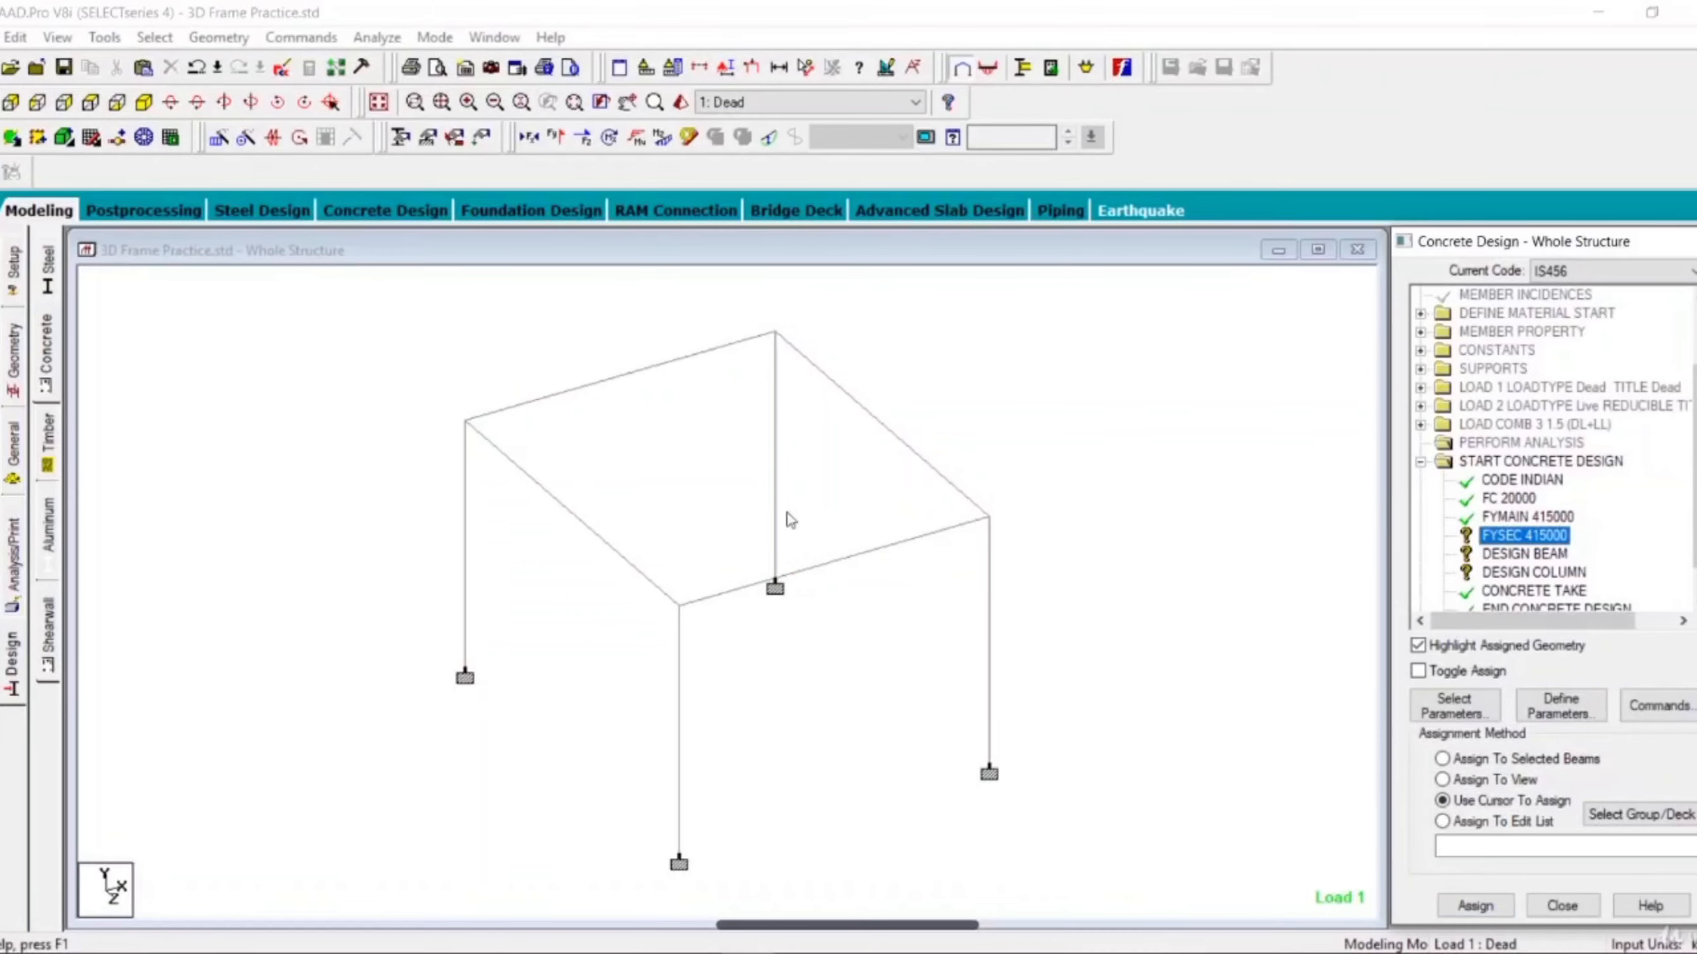
pyautogui.moveTo(226, 303); pyautogui.dragTo(1047, 750)
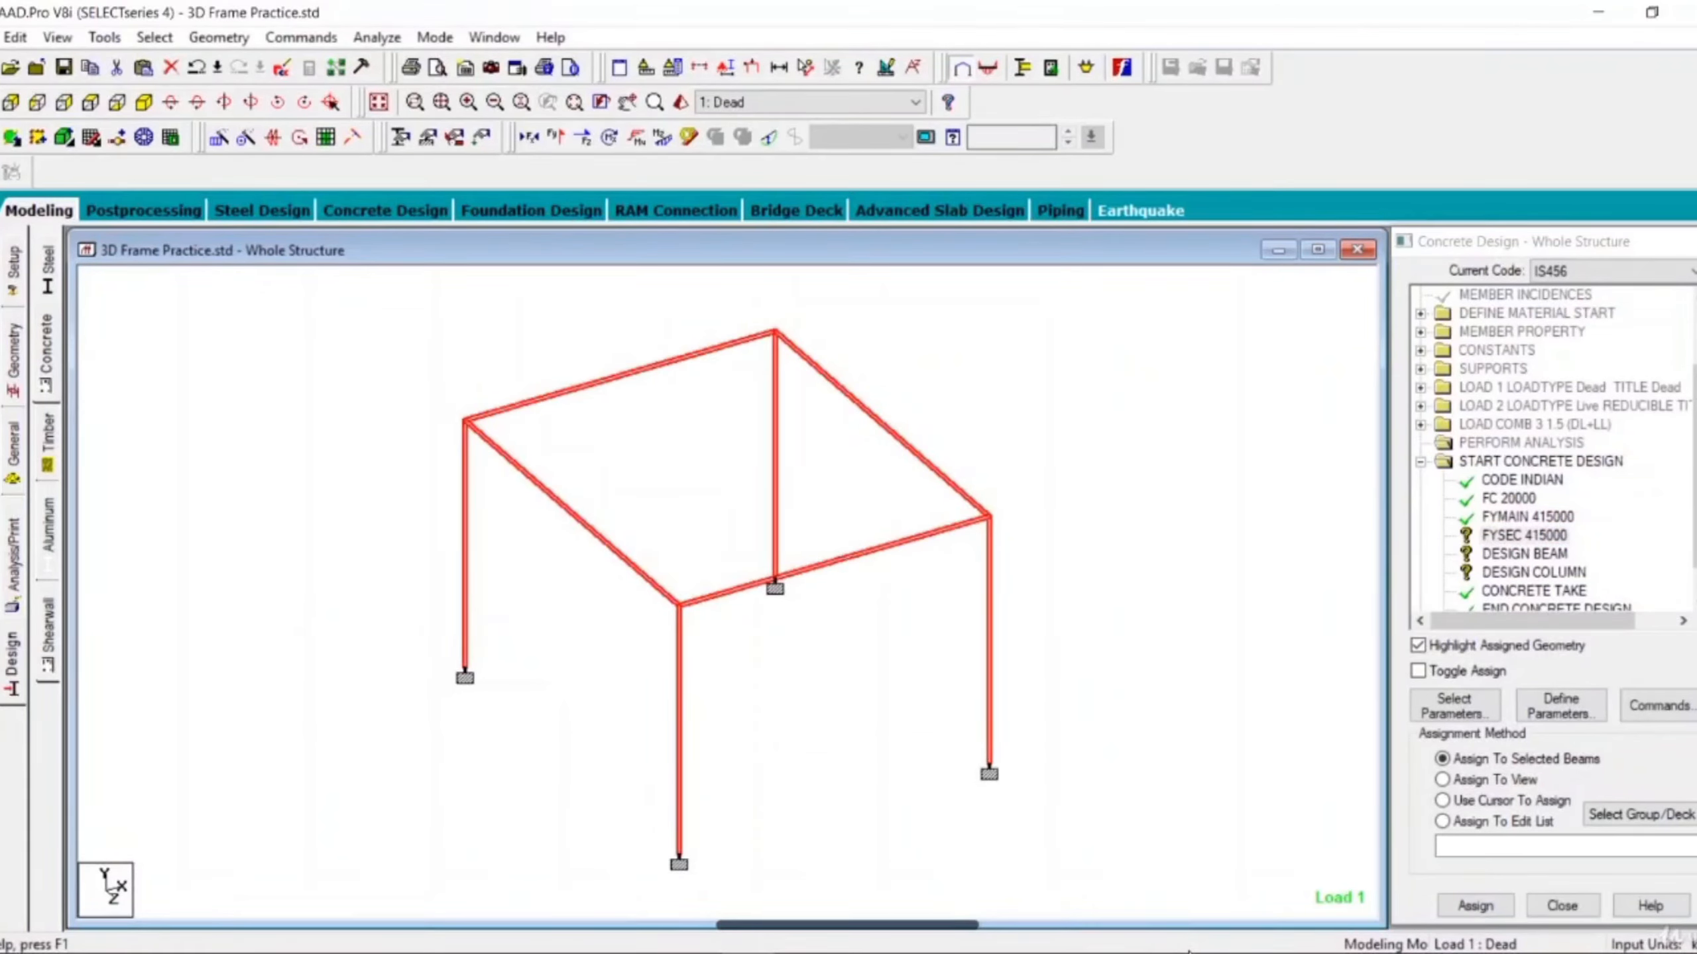
pyautogui.click(1475, 906)
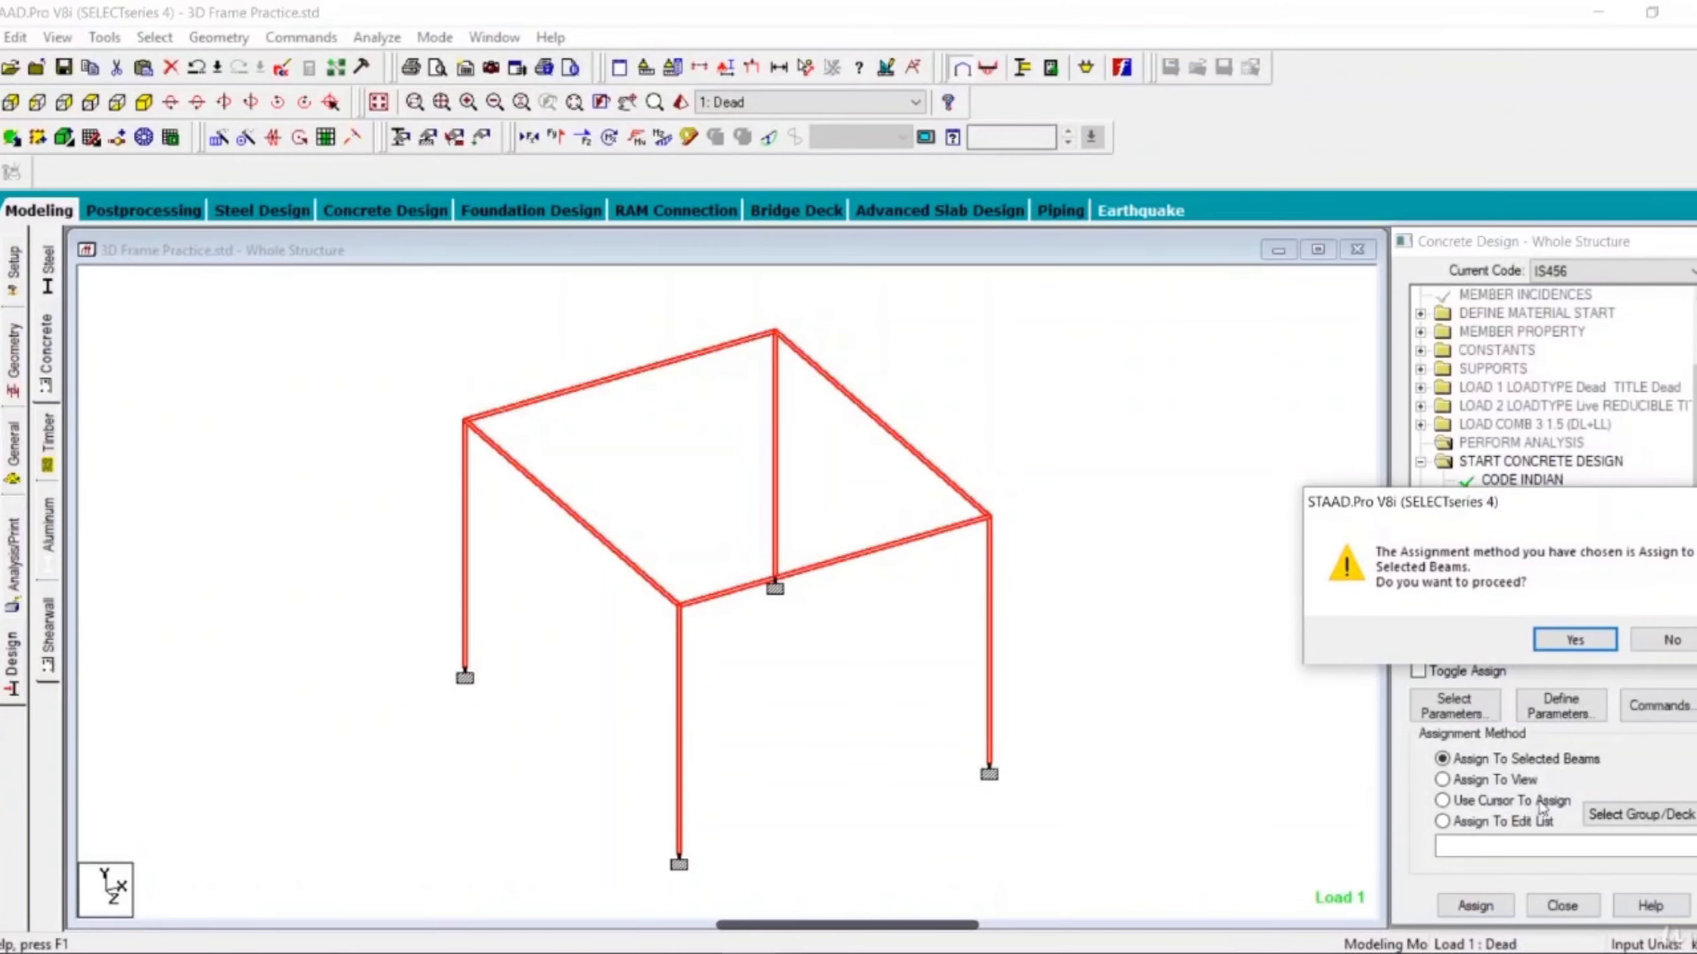
pyautogui.click(1573, 639)
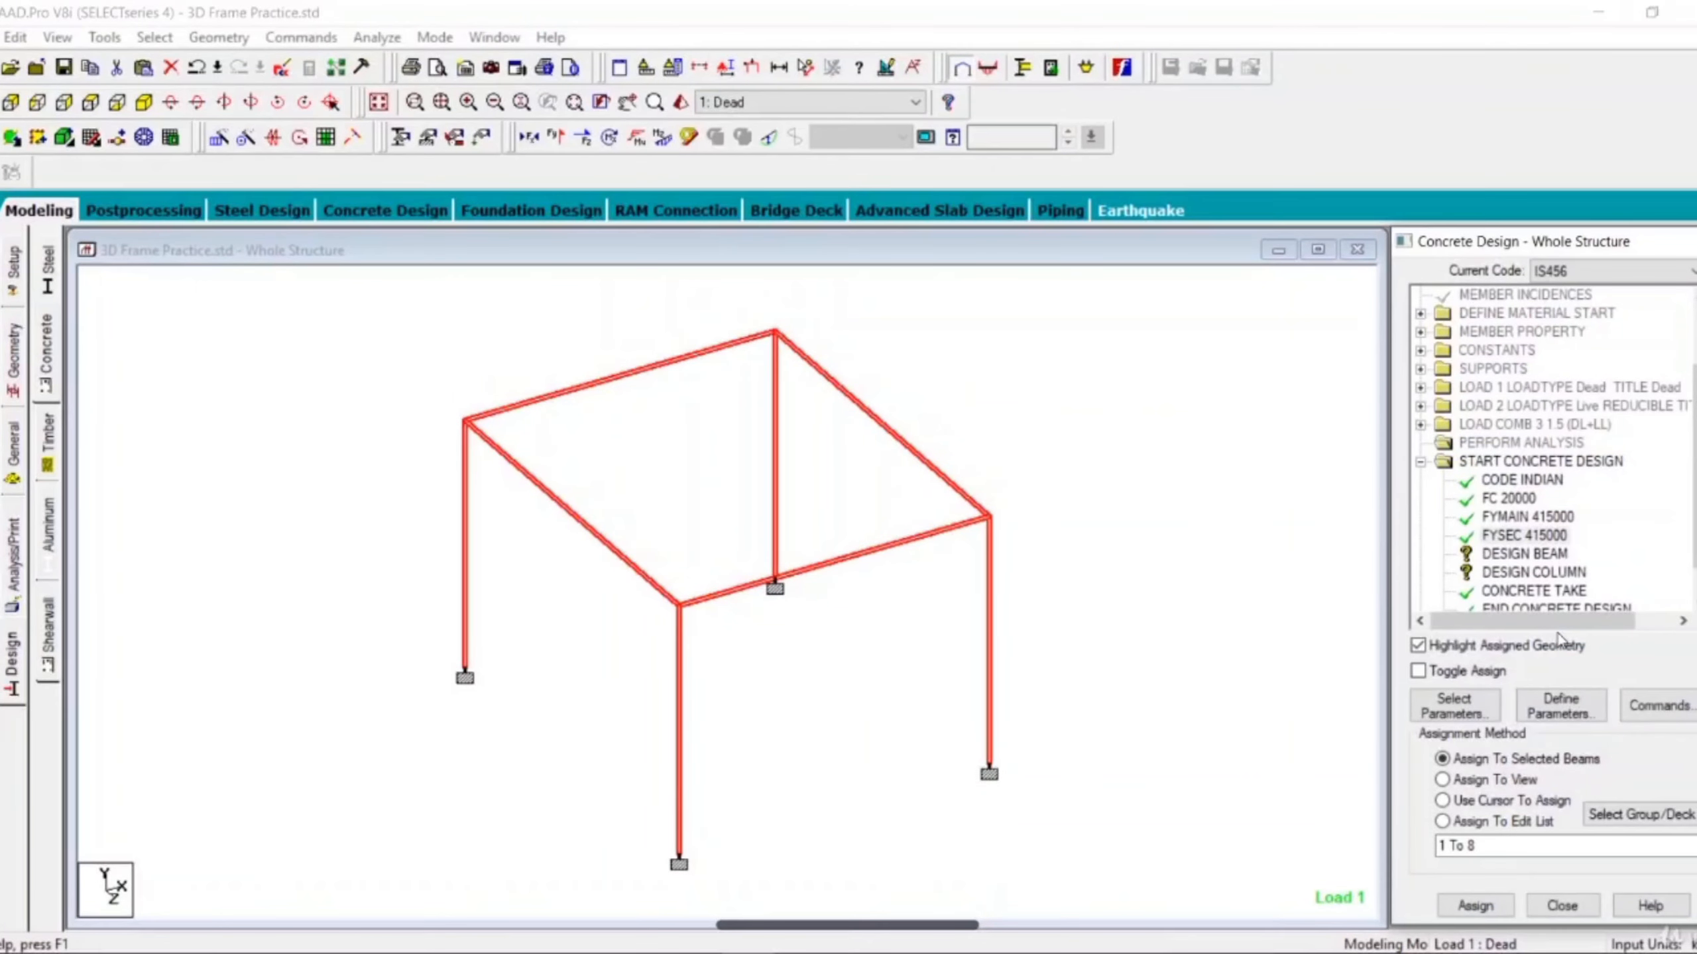
# Assign the DESIGN BEAM command to all horizontal members, selected as beams parallel to X and Z.
pyautogui.scroll(-1, 1546, 574)
pyautogui.click(1529, 537)
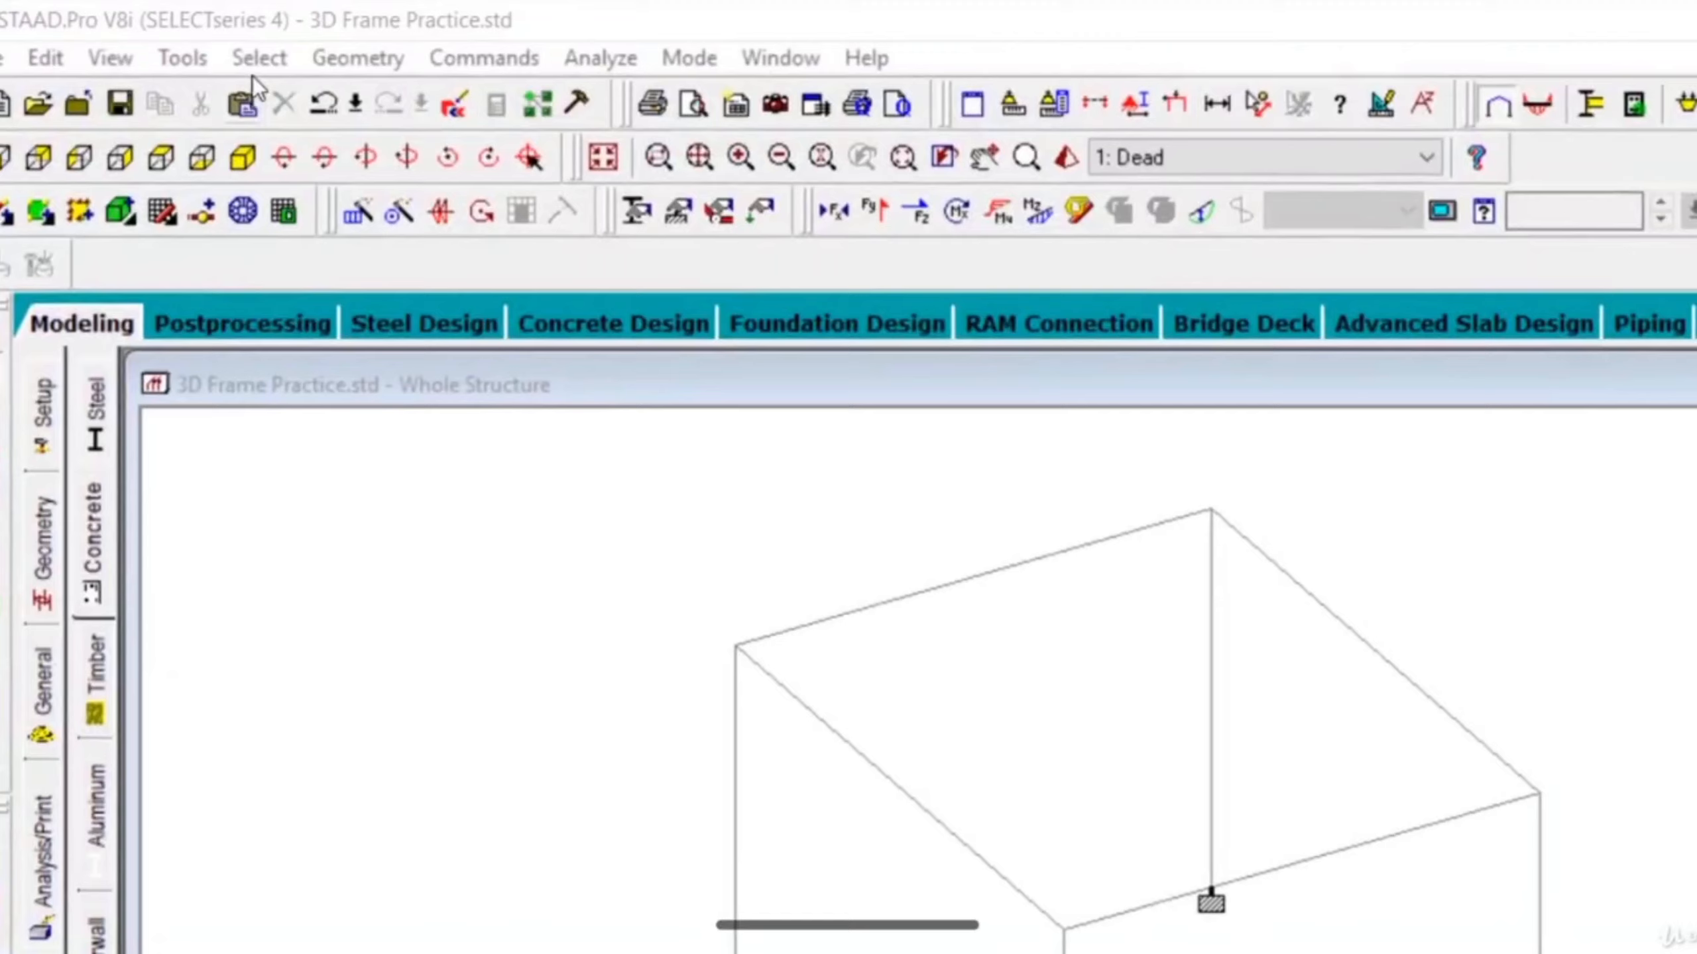
pyautogui.click(254, 62)
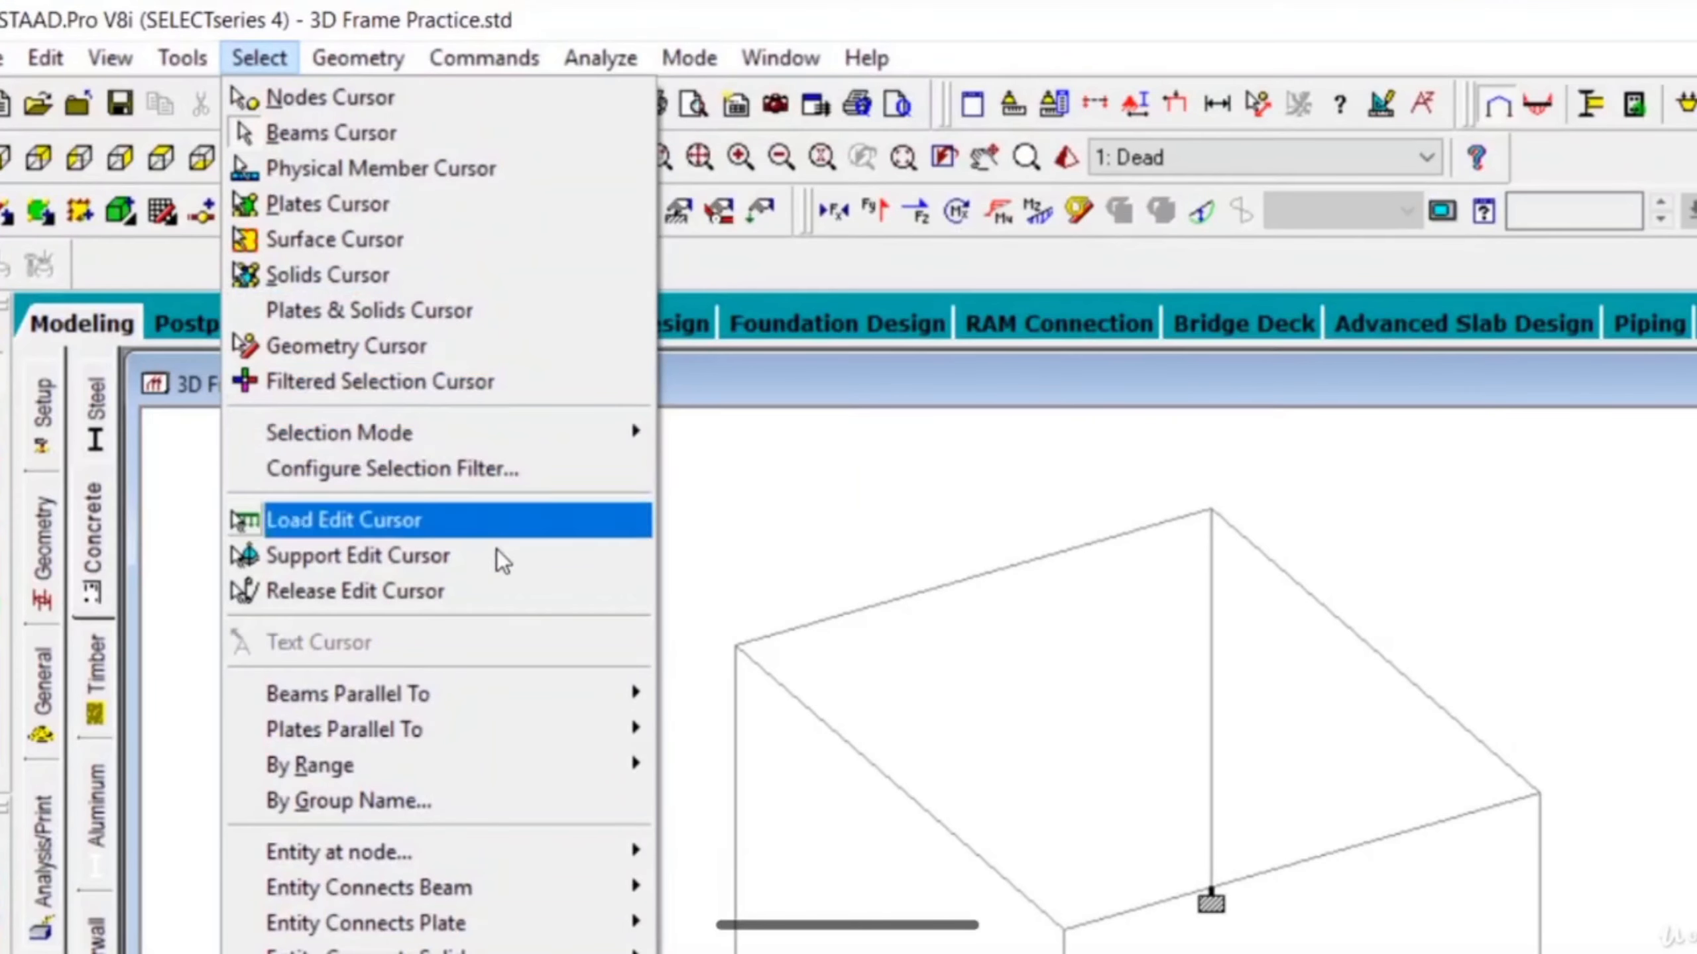
pyautogui.moveTo(520, 687)
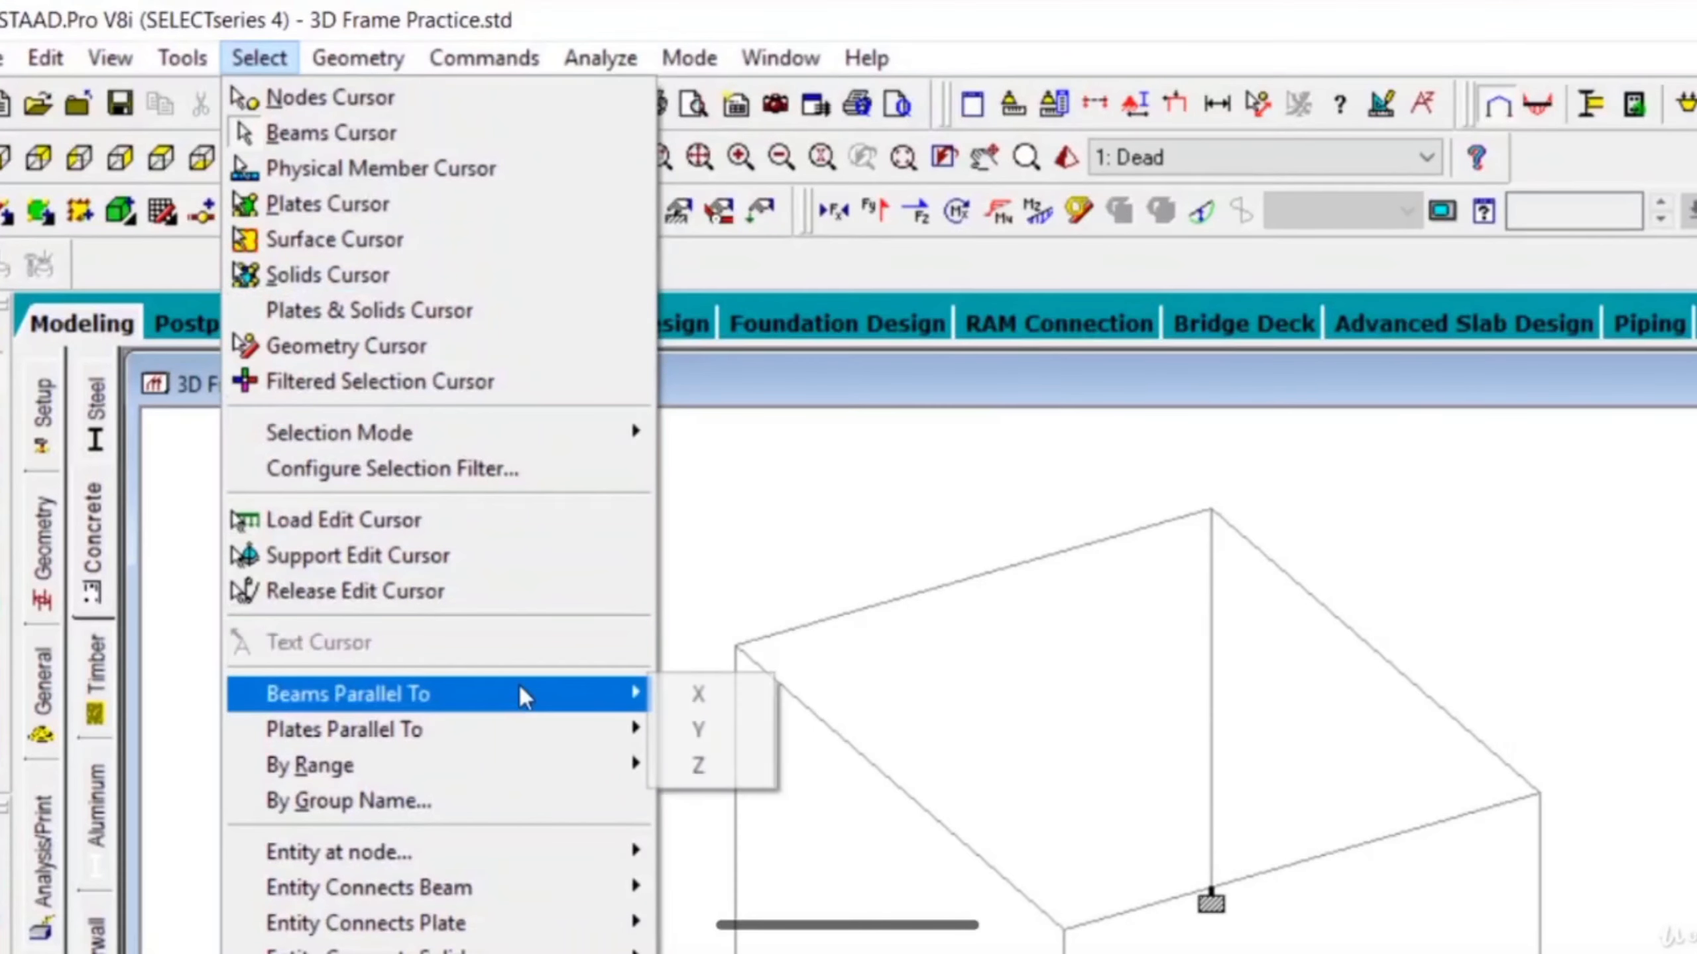
pyautogui.click(691, 686)
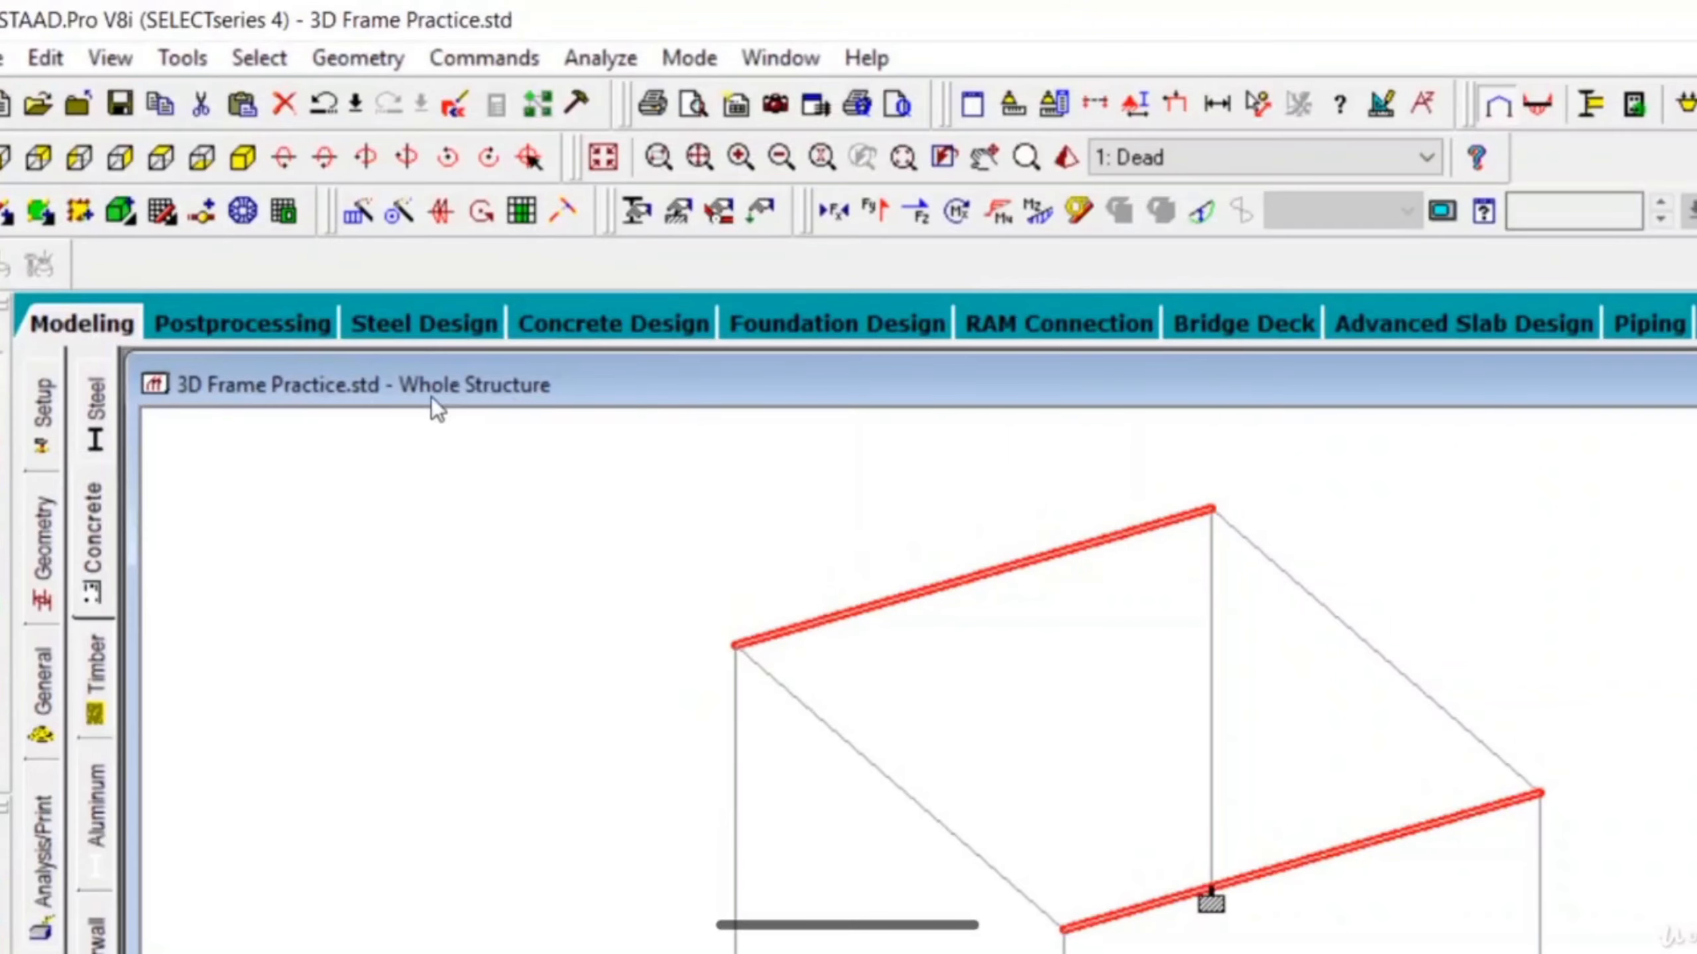
pyautogui.click(248, 58)
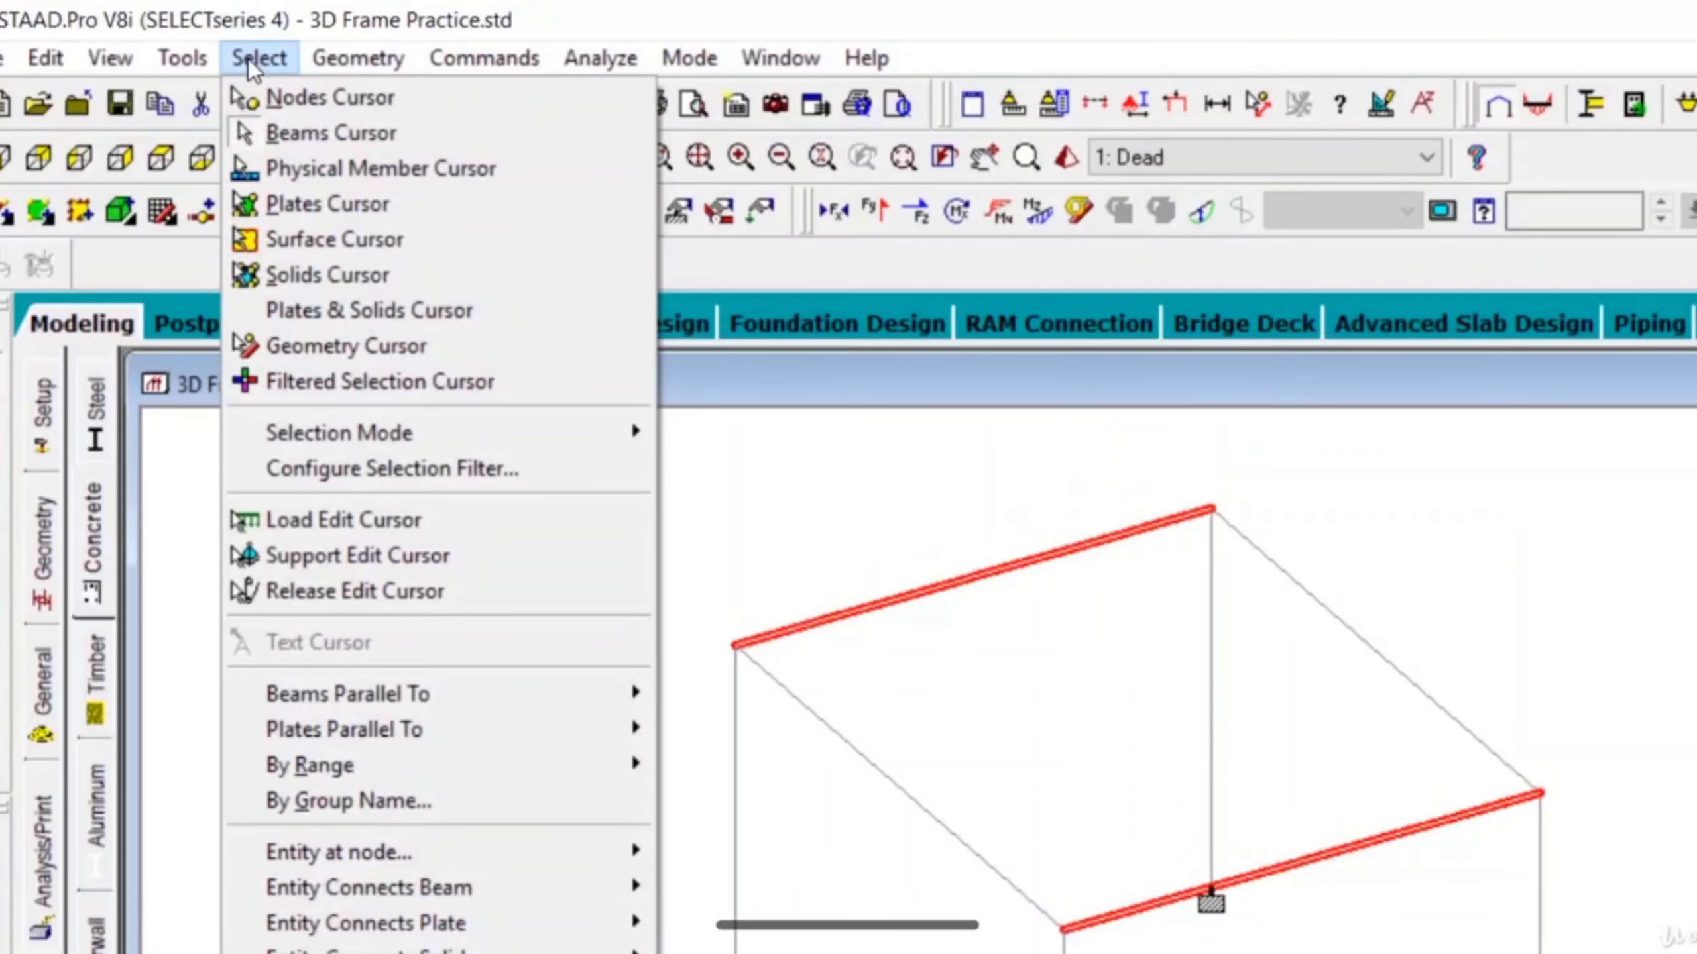
pyautogui.moveTo(541, 695)
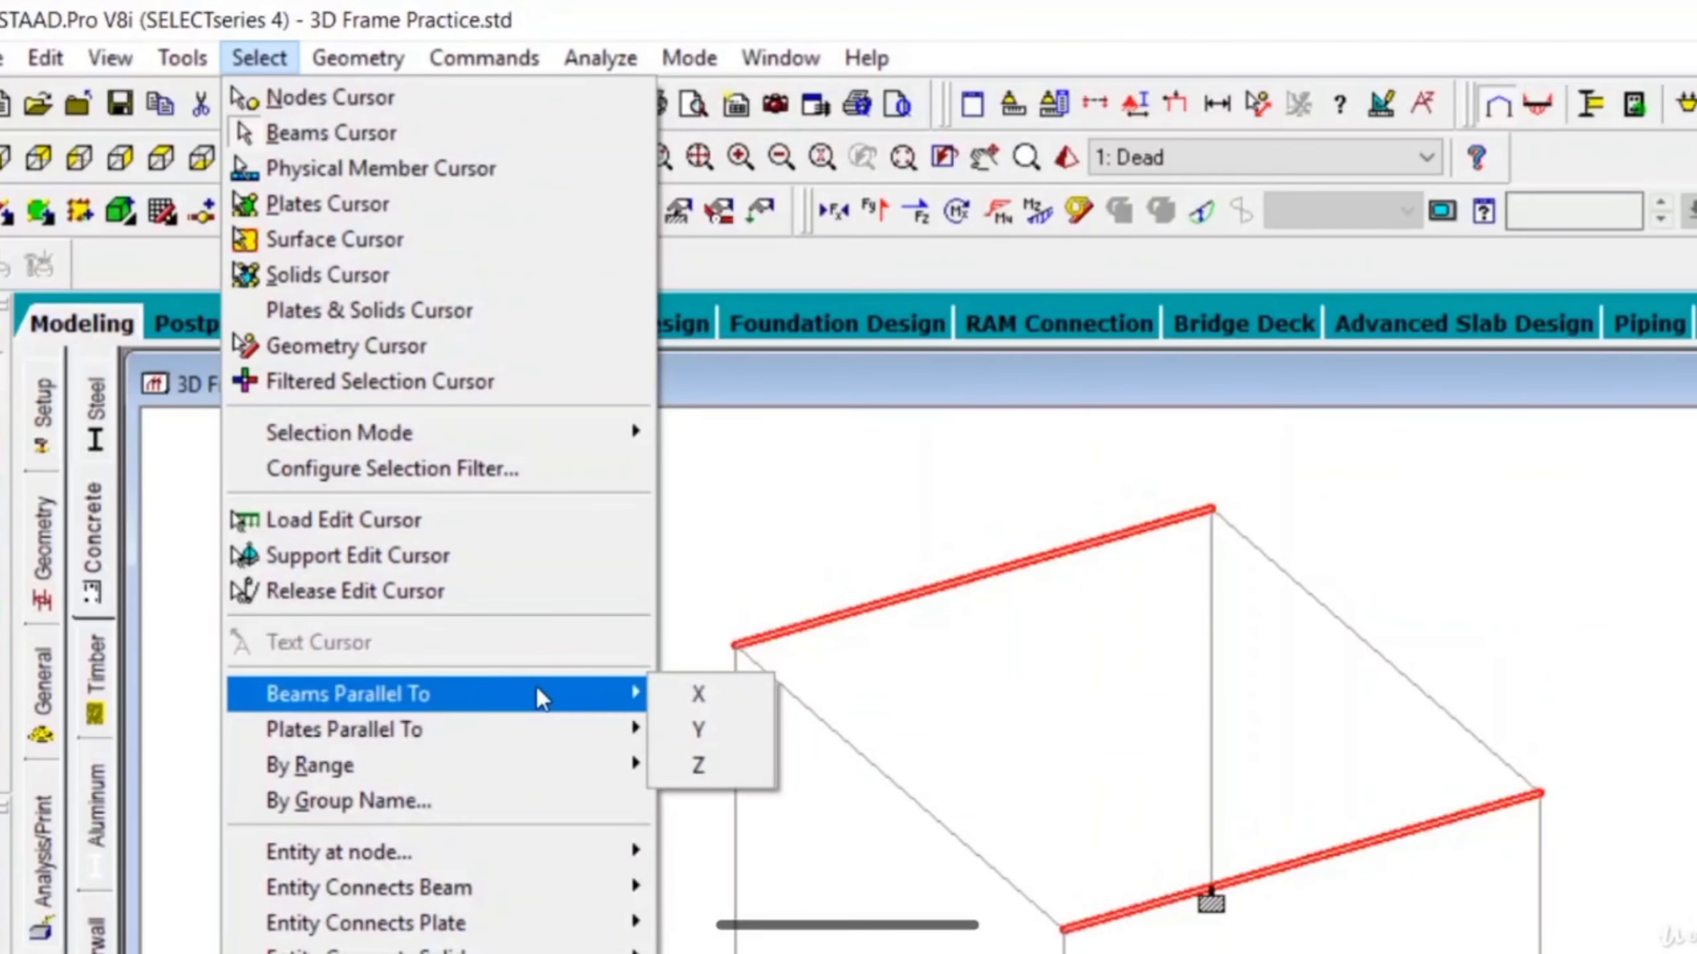
pyautogui.click(705, 777)
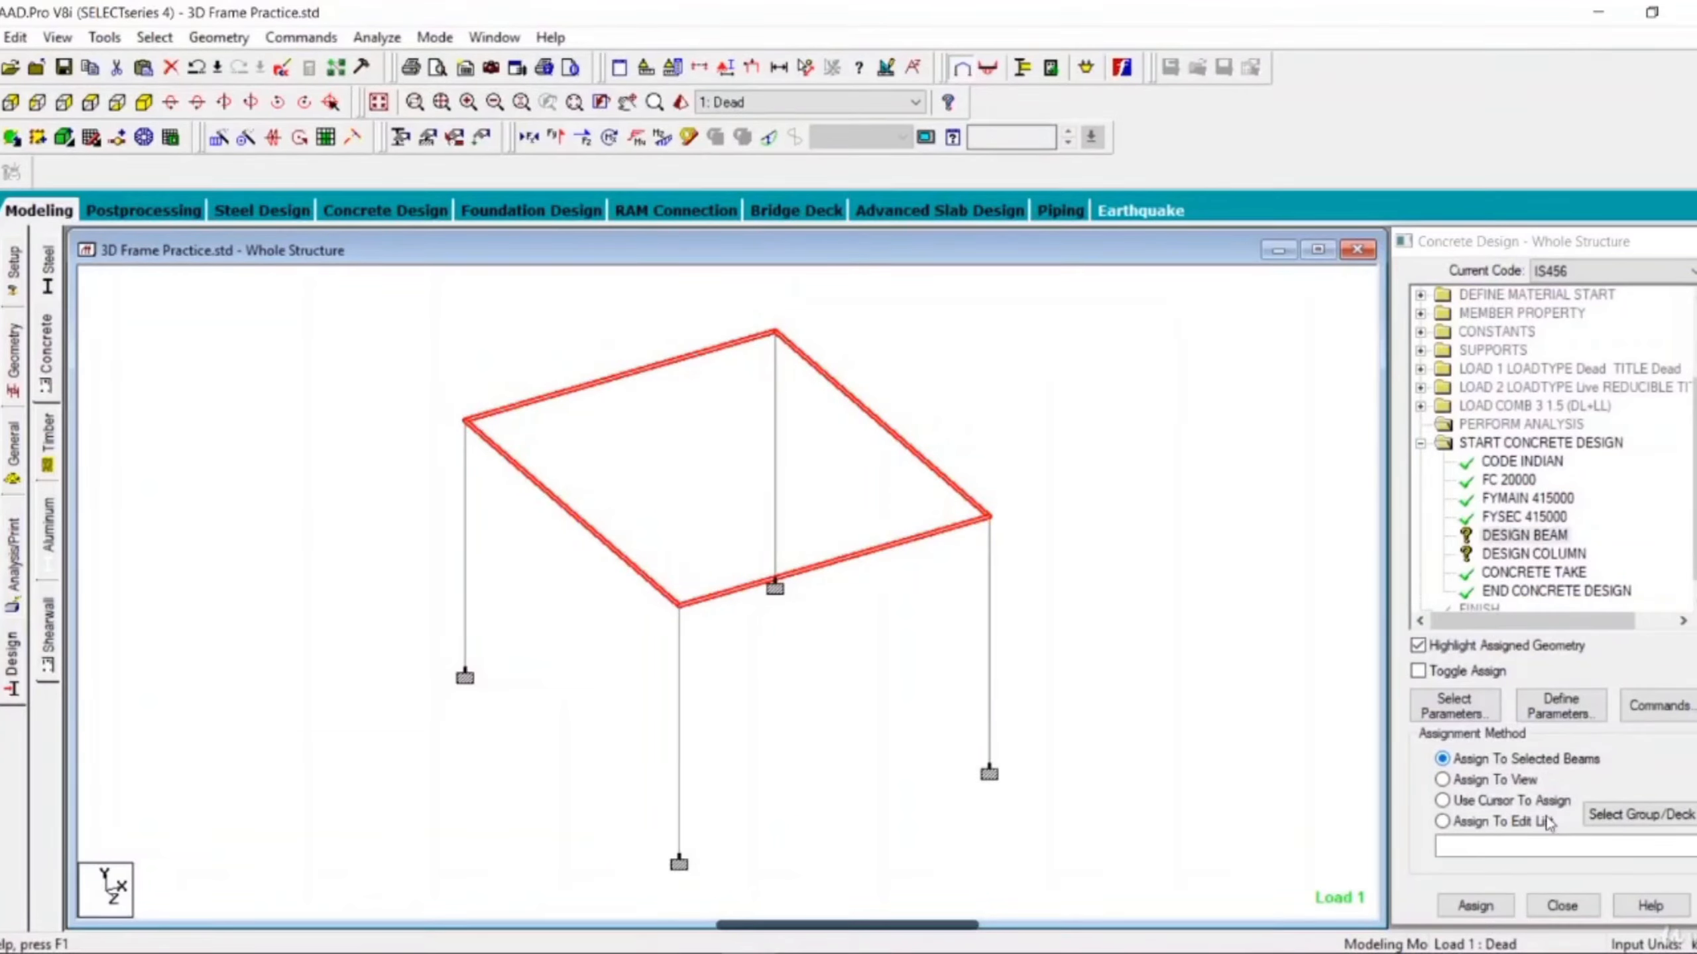
pyautogui.click(1474, 906)
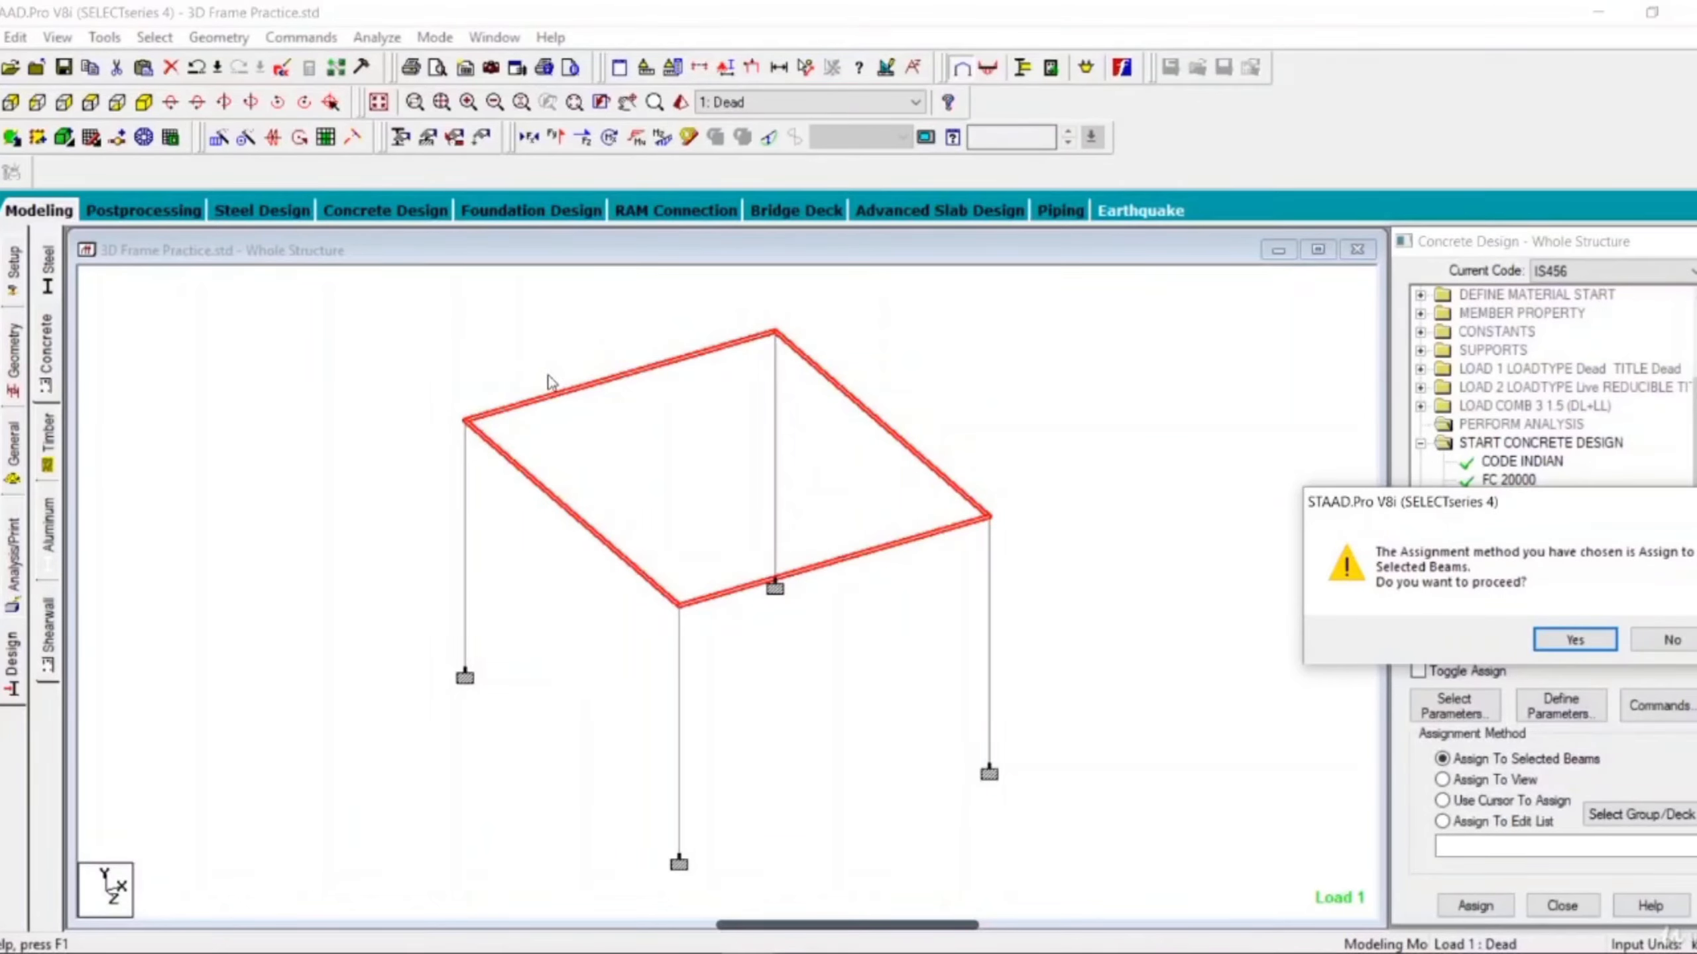
pyautogui.click(1570, 643)
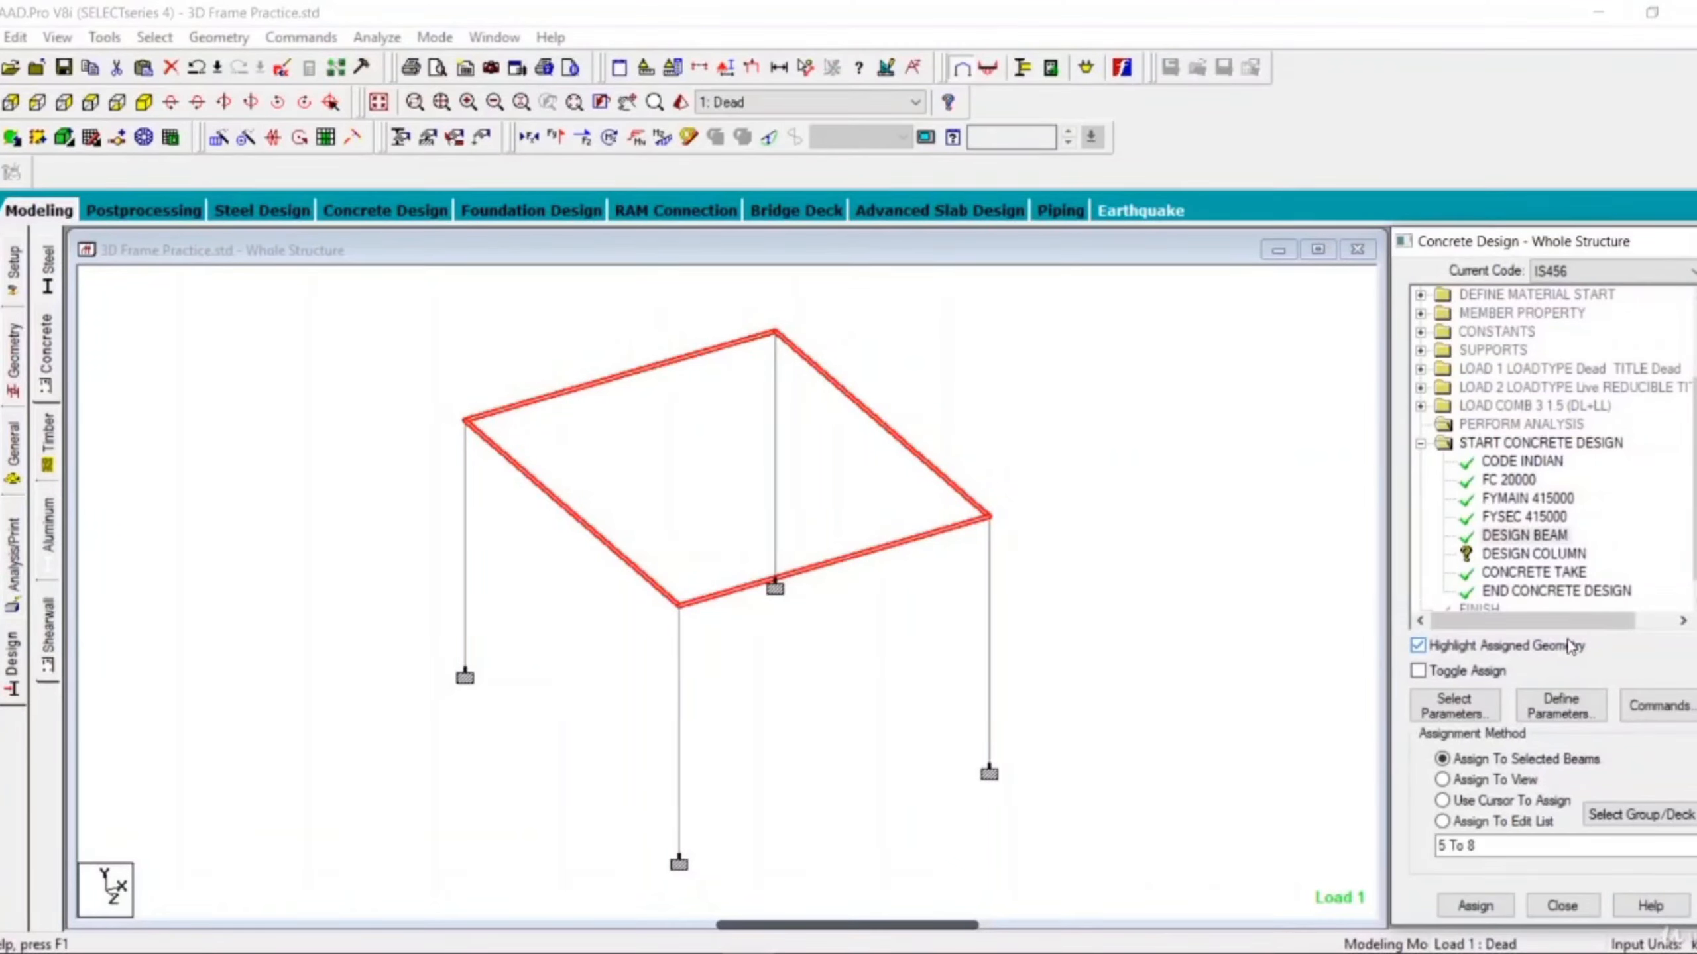
# Assign the DESIGN COLUMN command to the four columns, selected as beams parallel to Y.
pyautogui.click(1516, 555)
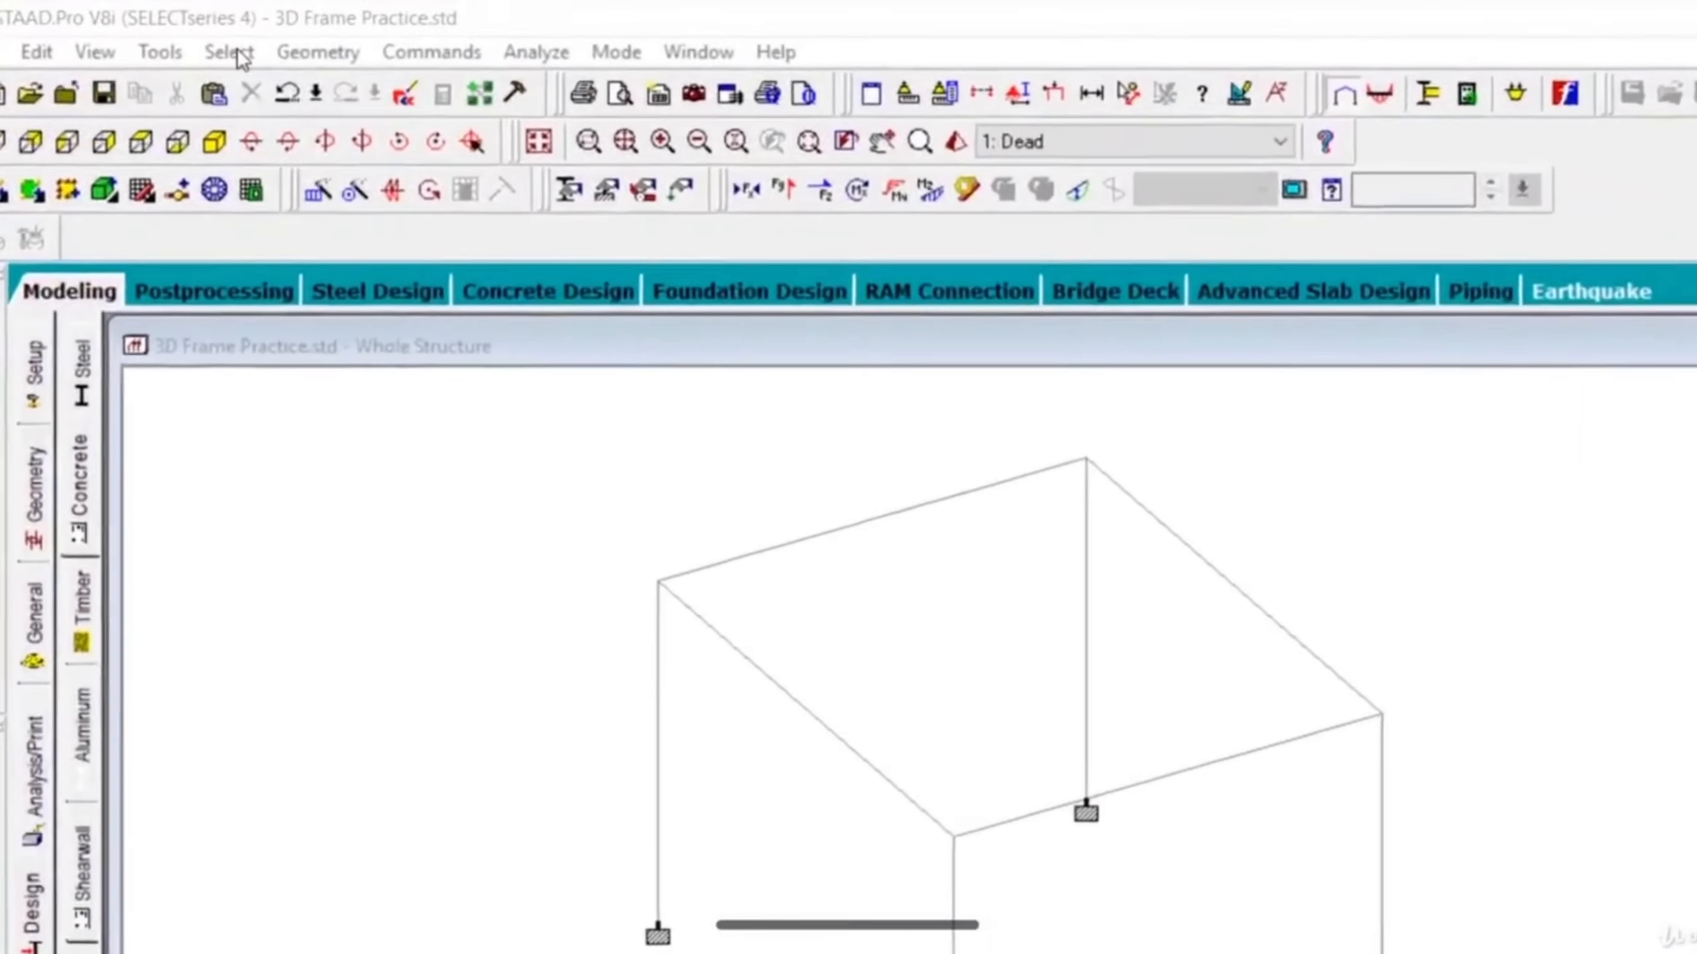
pyautogui.click(161, 38)
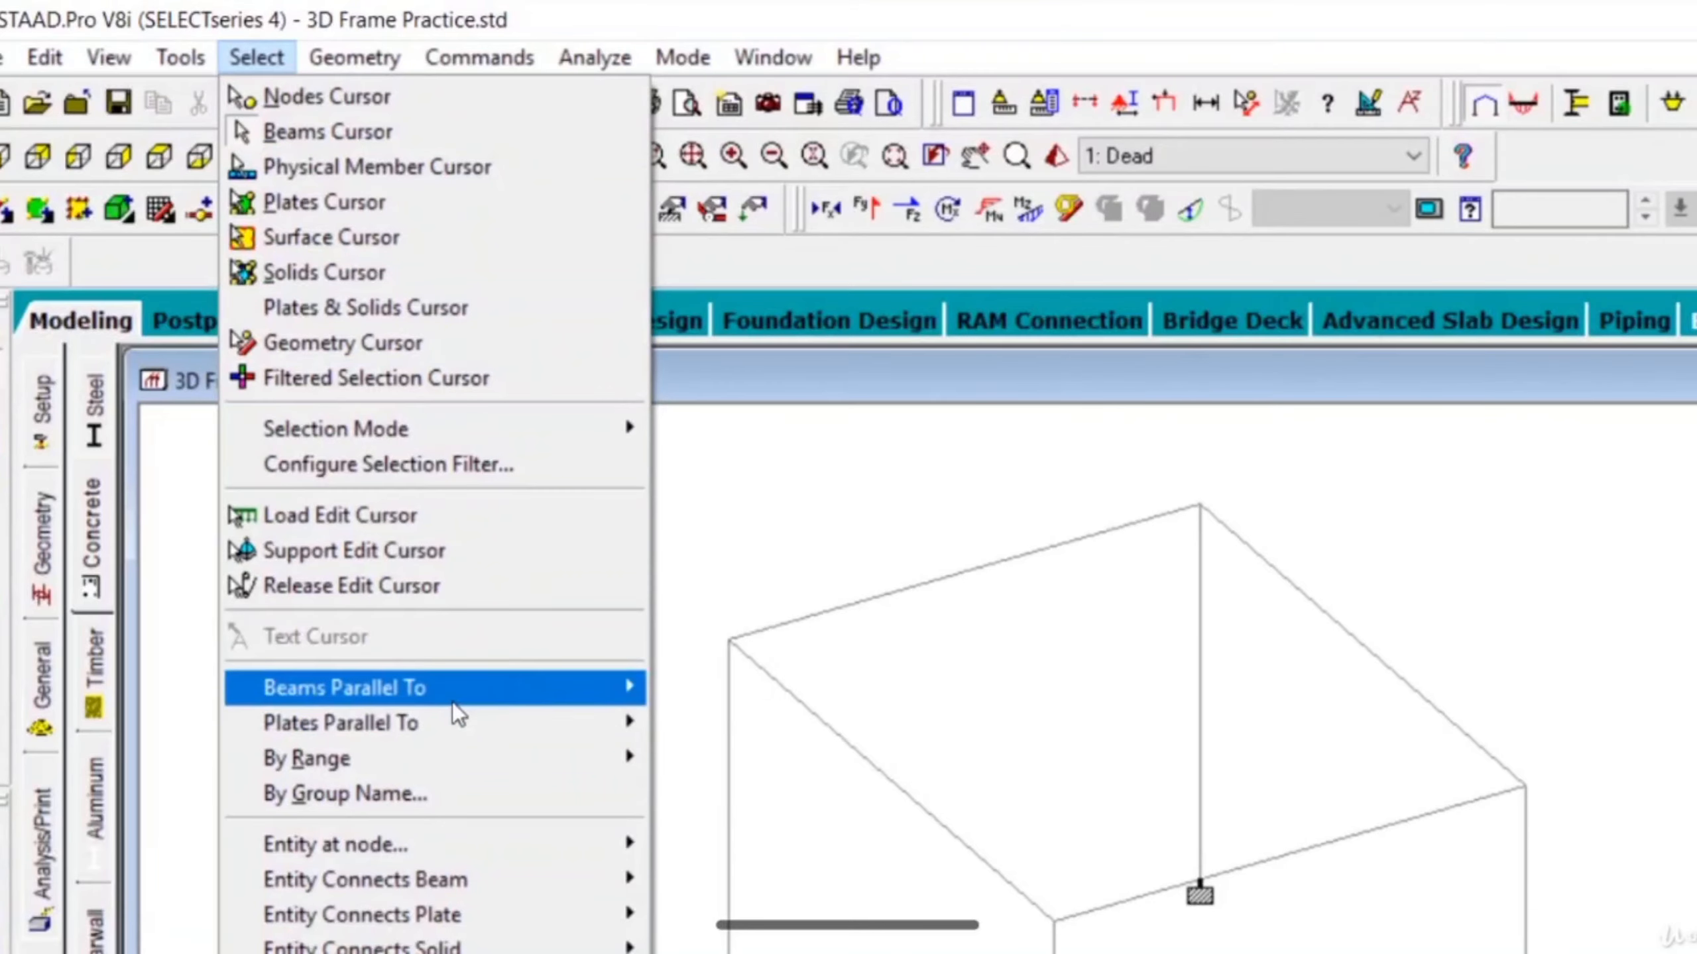
pyautogui.moveTo(454, 702)
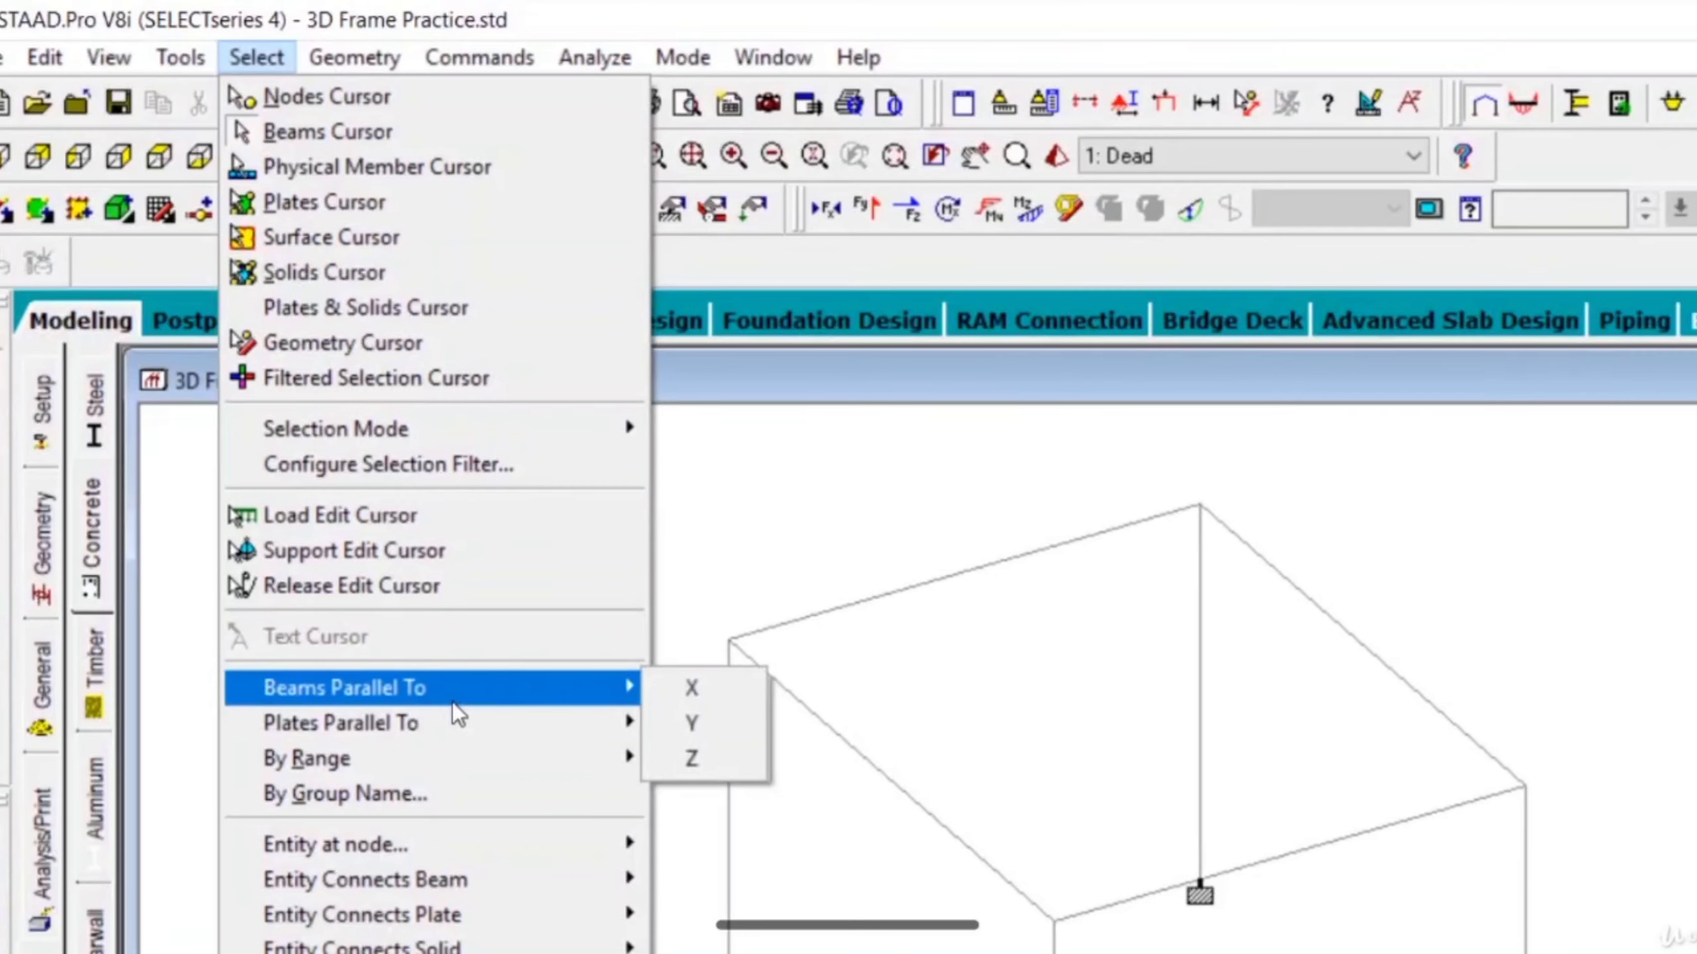
pyautogui.click(711, 722)
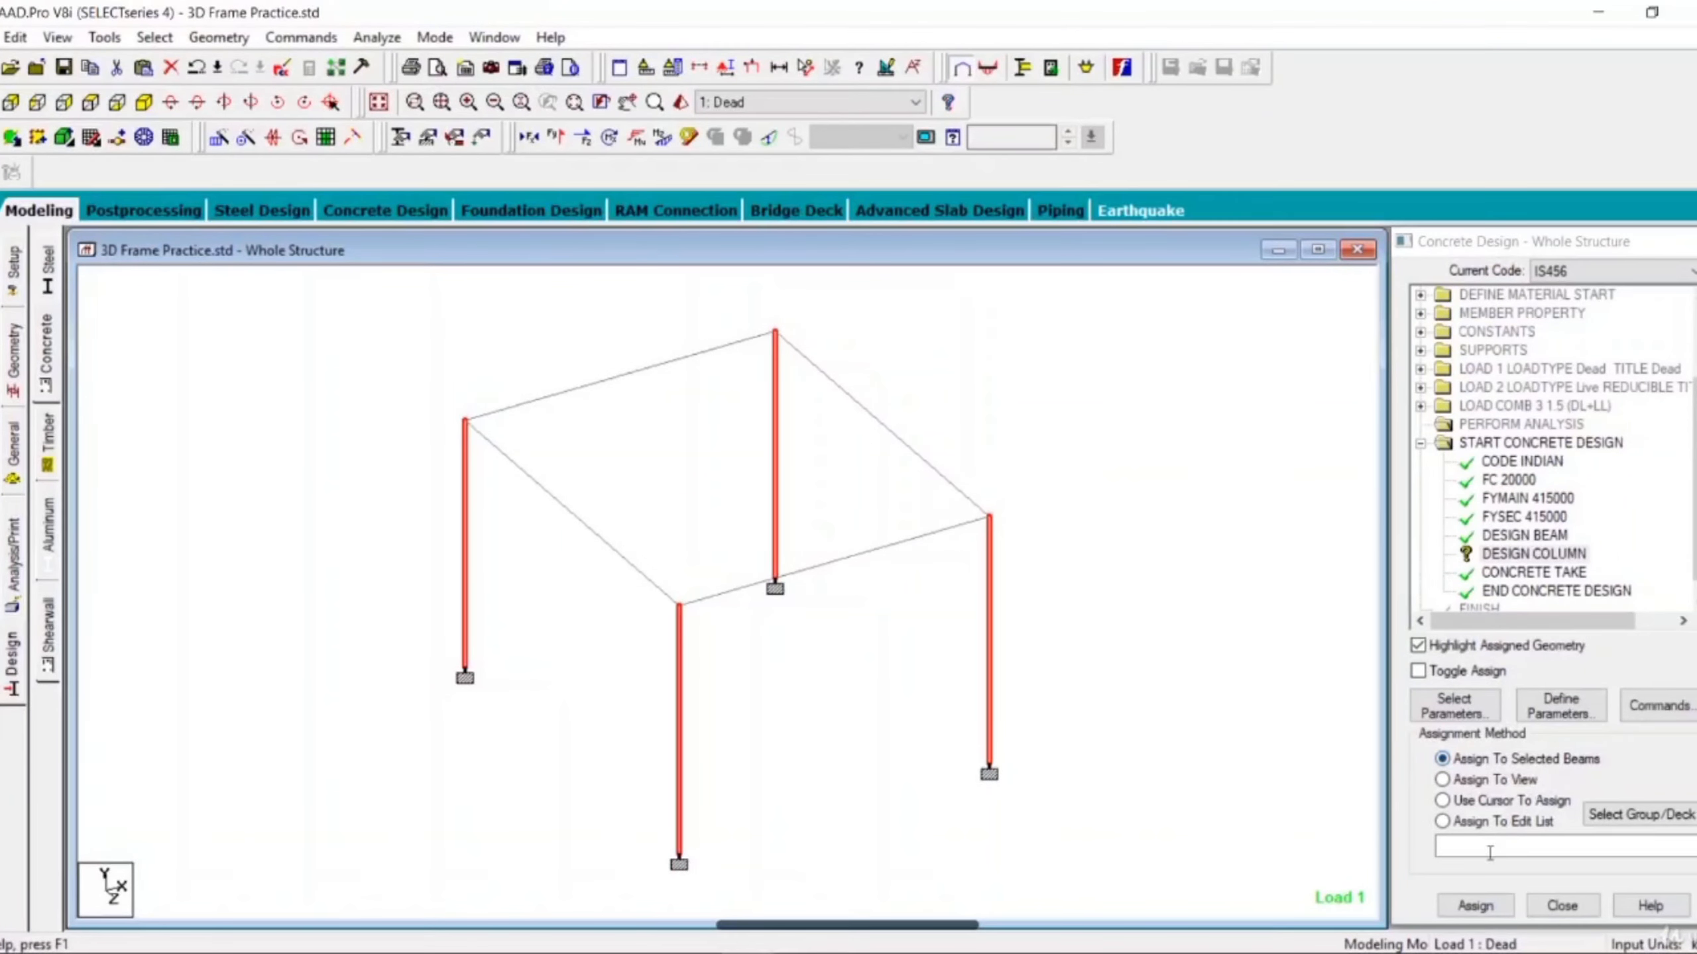
pyautogui.click(1477, 906)
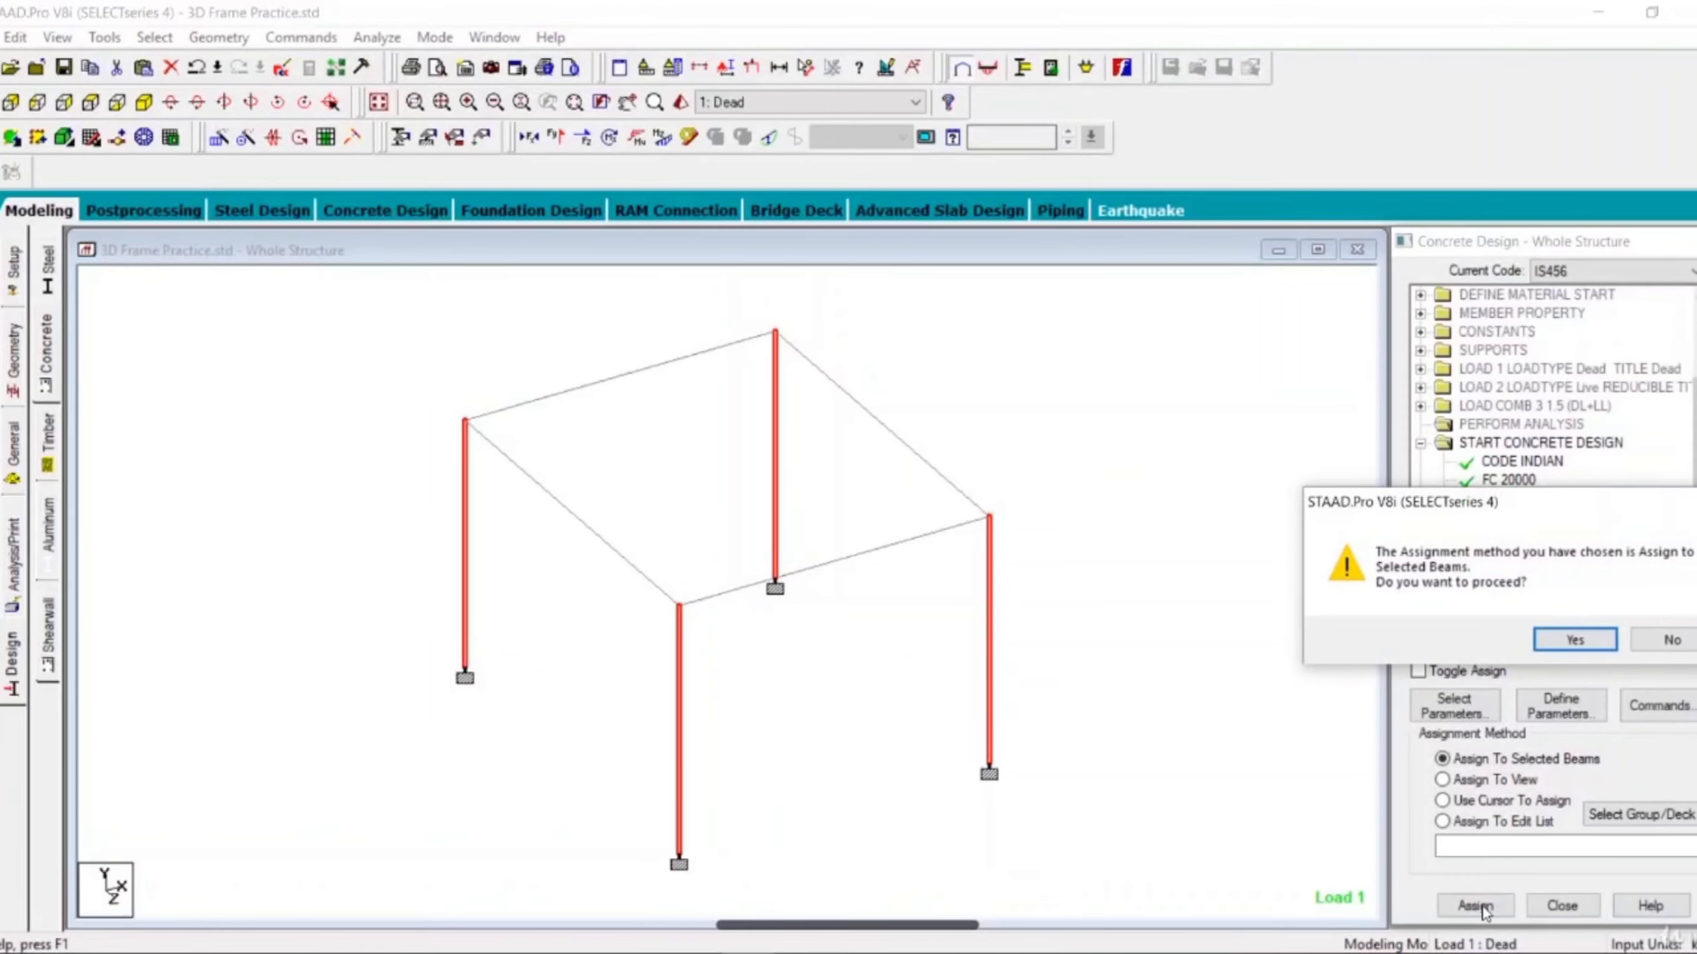
pyautogui.click(1575, 645)
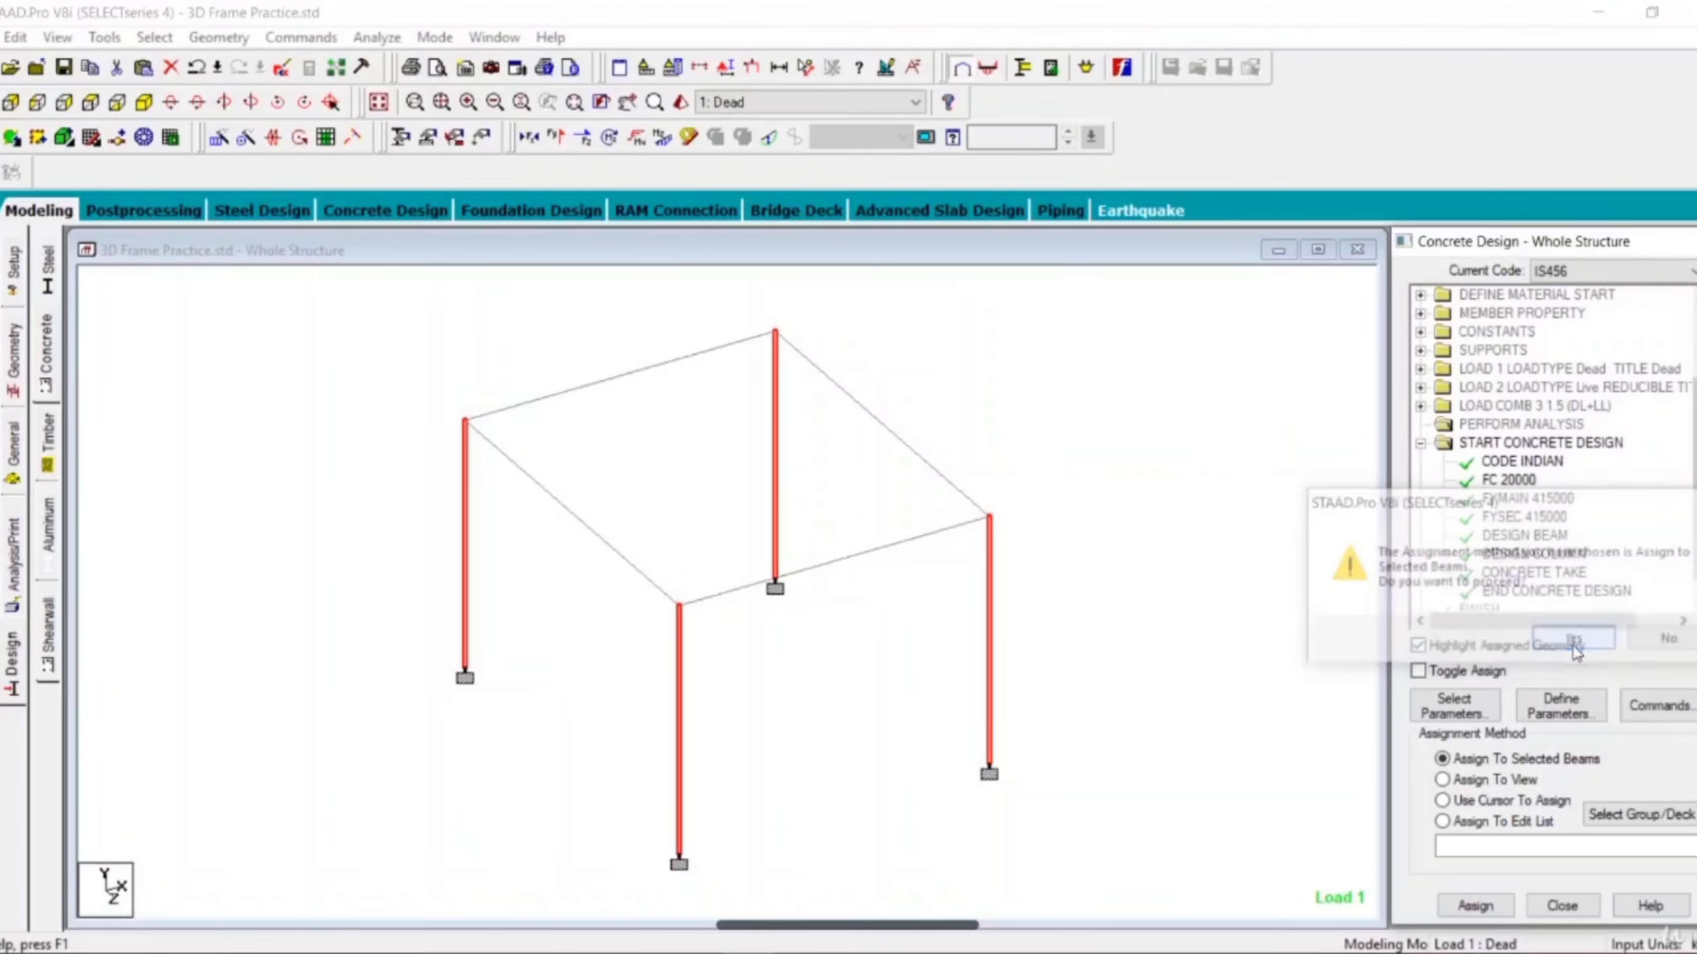